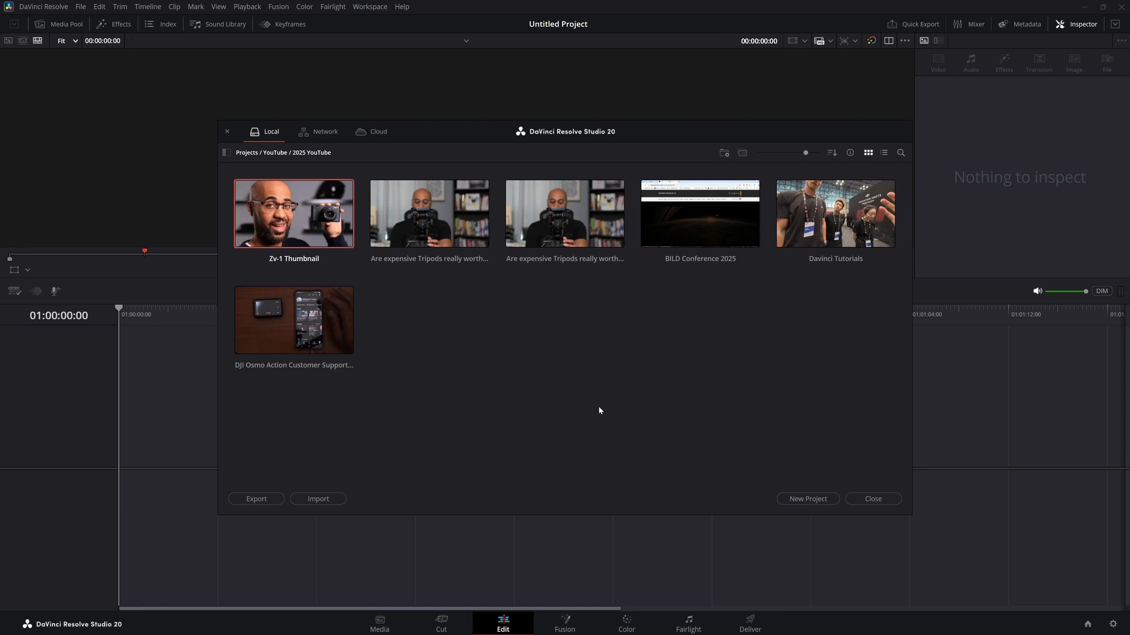
Create a new project named Davinci Thumbnails.
{"action": "left_click", "coordinate": [800, 499]}
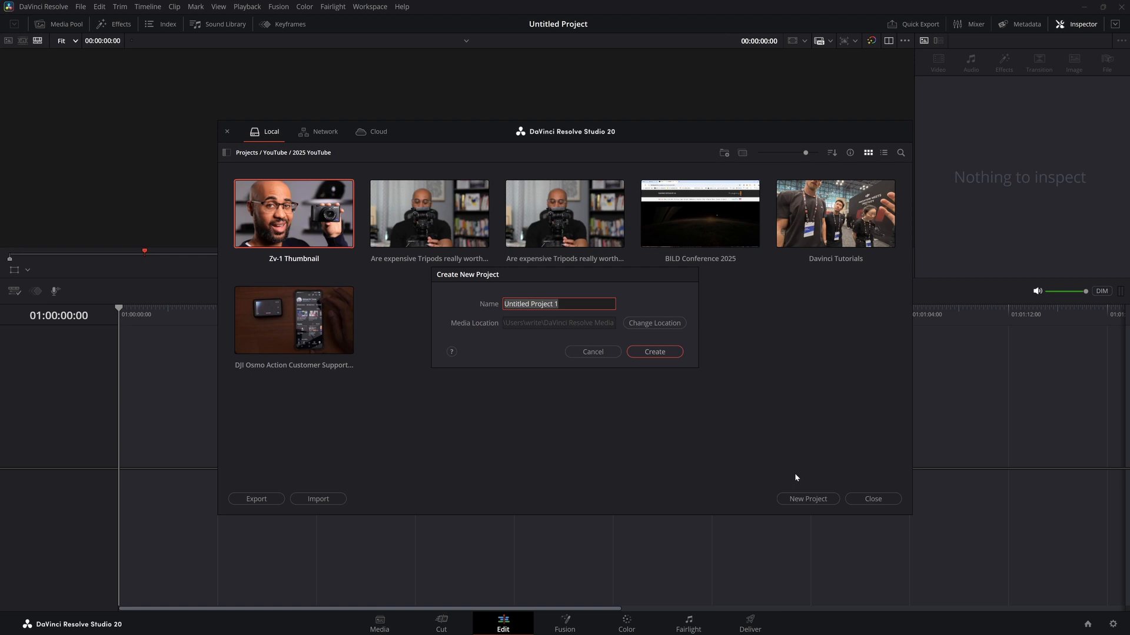
{"action": "type", "text": "Davinci Thumbnails"}
{"action": "left_click", "coordinate": [655, 352]}
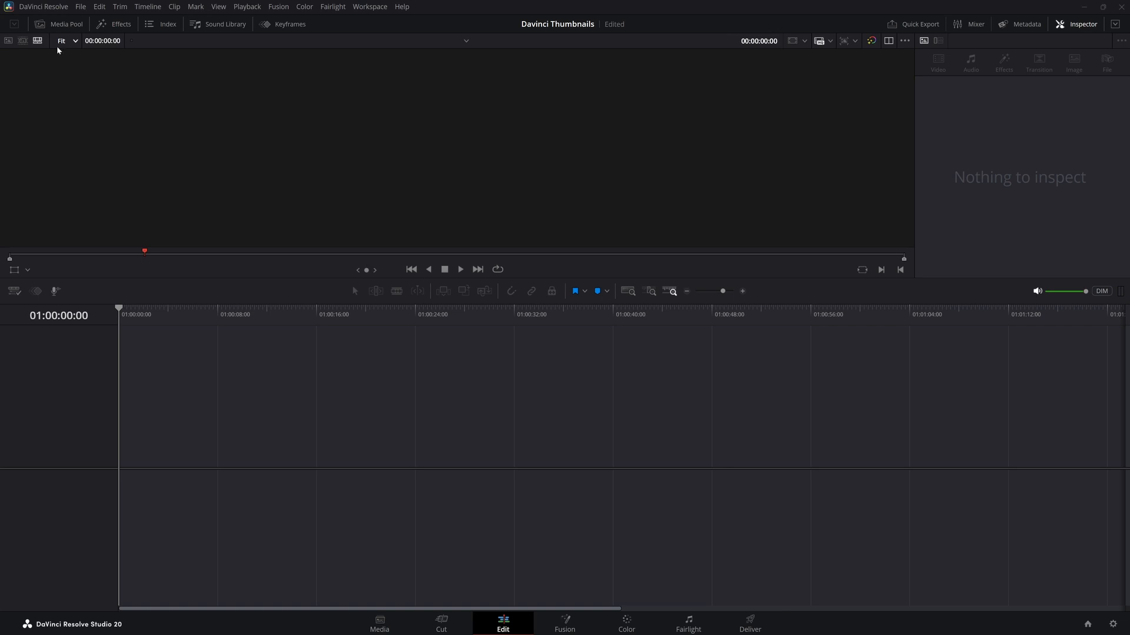
Import DaVinci_Resolve_17_logo.svg.png and Adobe_Photoshop_CC_icon.svg.png from the Youtube folder into the media pool and preview both logos.
{"action": "left_click", "coordinate": [64, 24]}
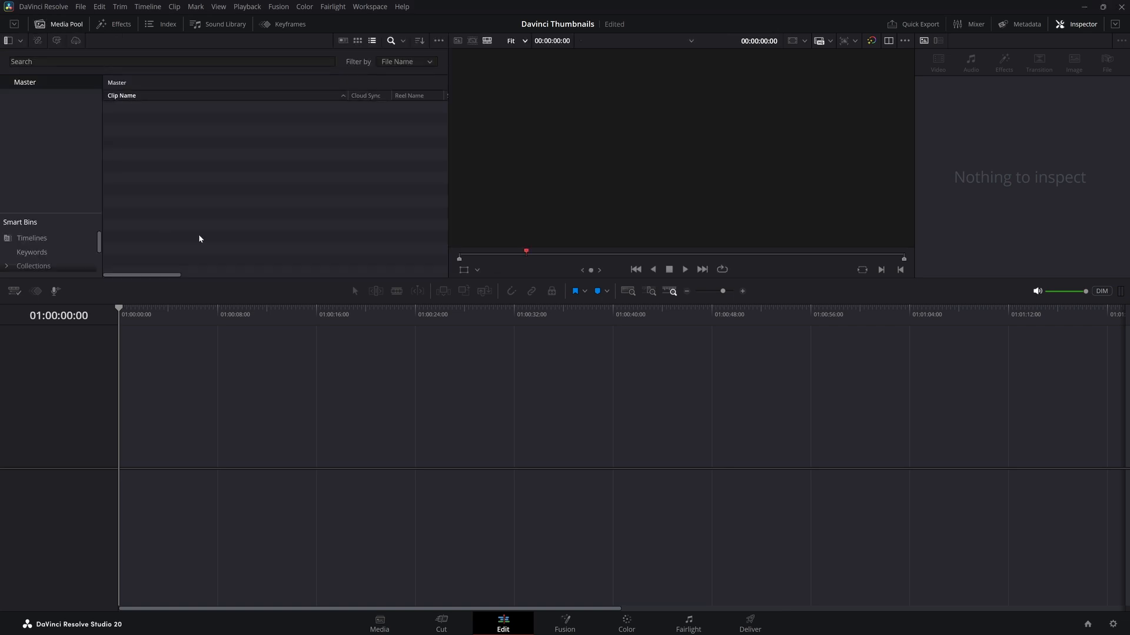
{"action": "right_click", "coordinate": [206, 190]}
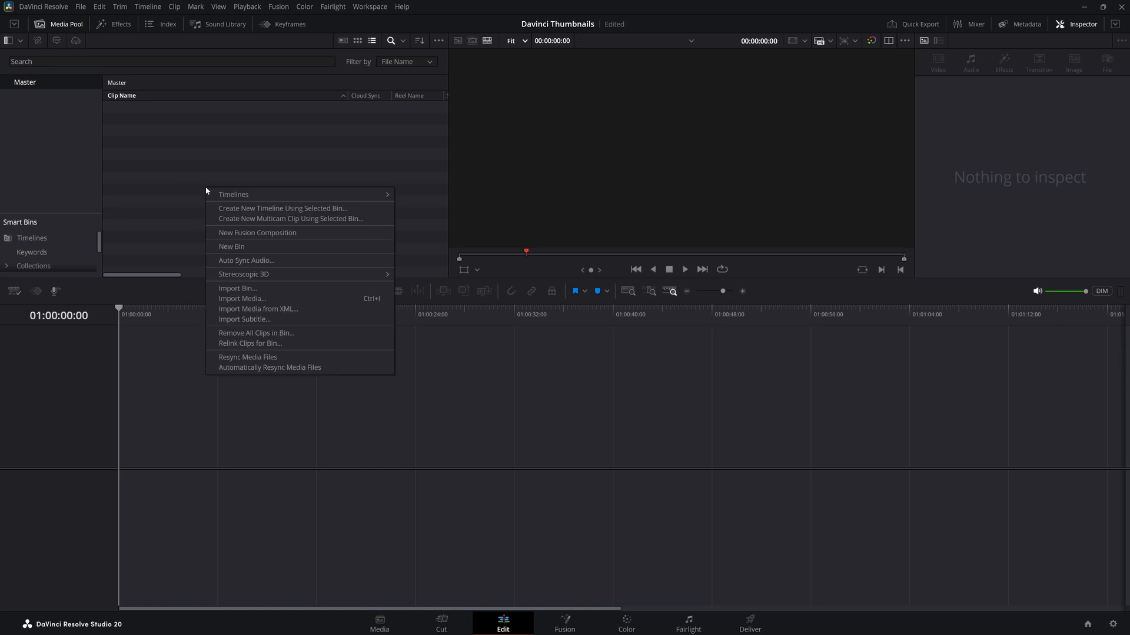
{"action": "left_click", "coordinate": [242, 299]}
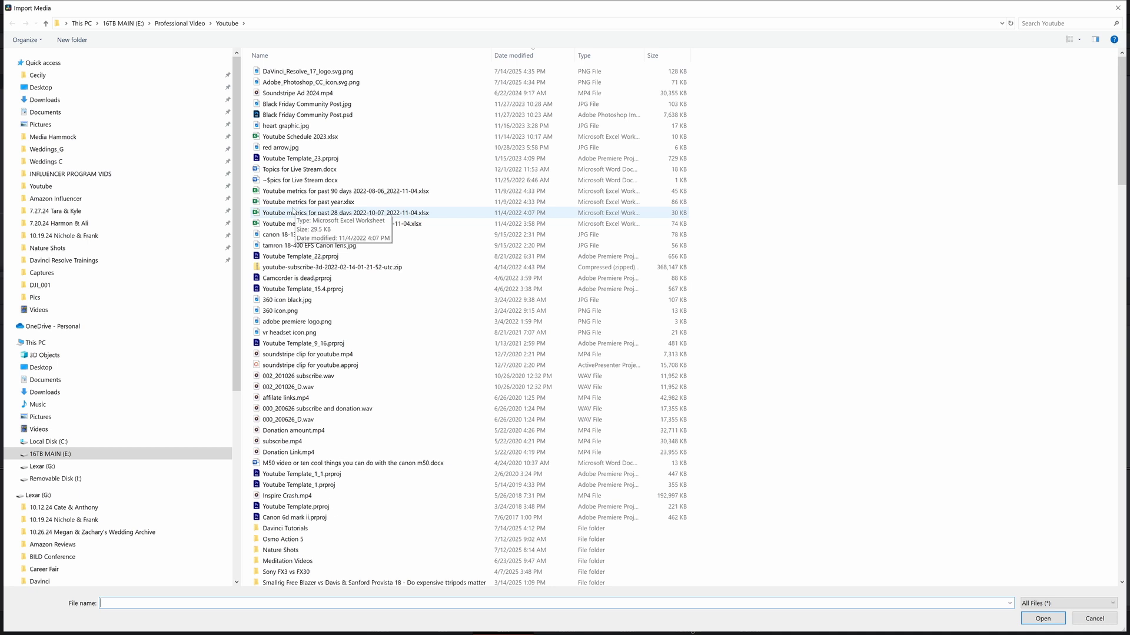
{"action": "left_click", "coordinate": [315, 73]}
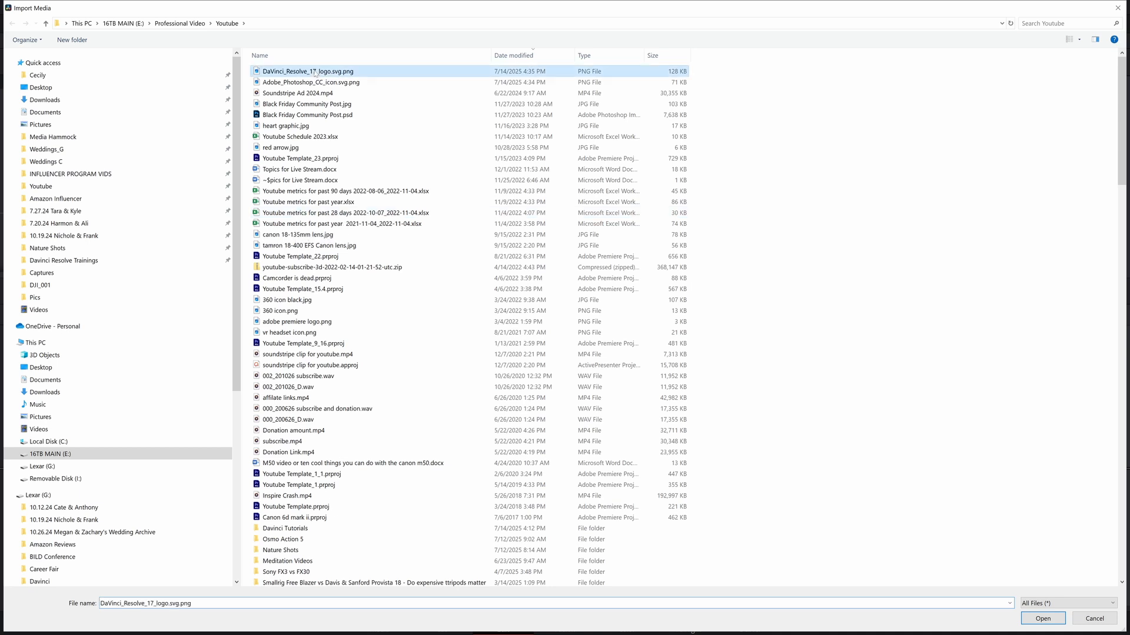
{"action": "left_click", "coordinate": [315, 82], "text": "ctrl"}
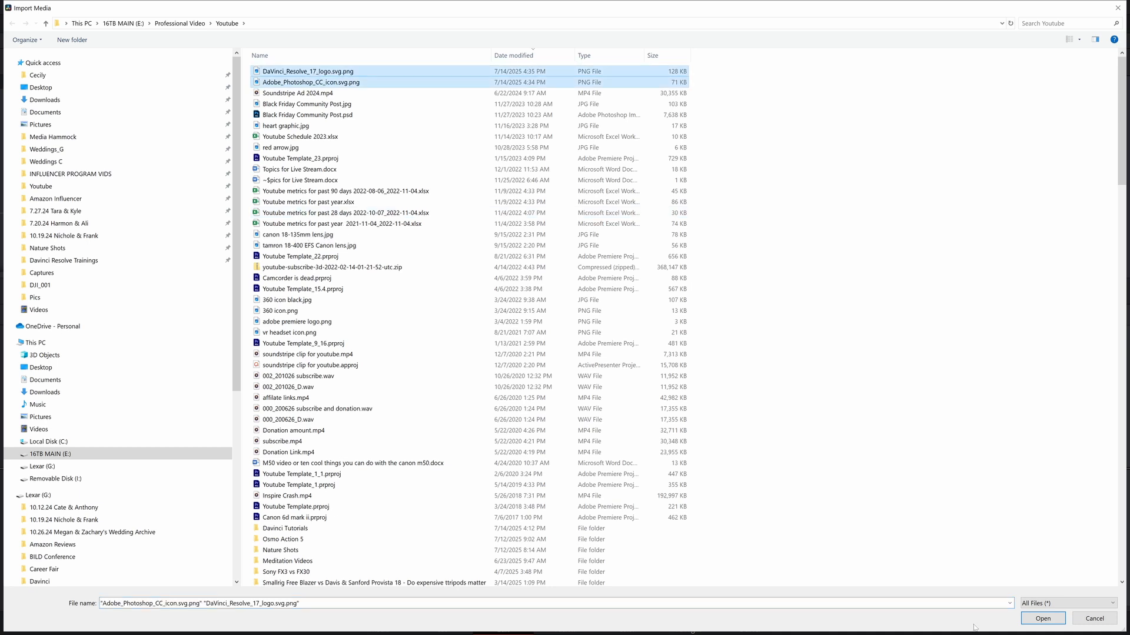
{"action": "left_click", "coordinate": [1040, 618]}
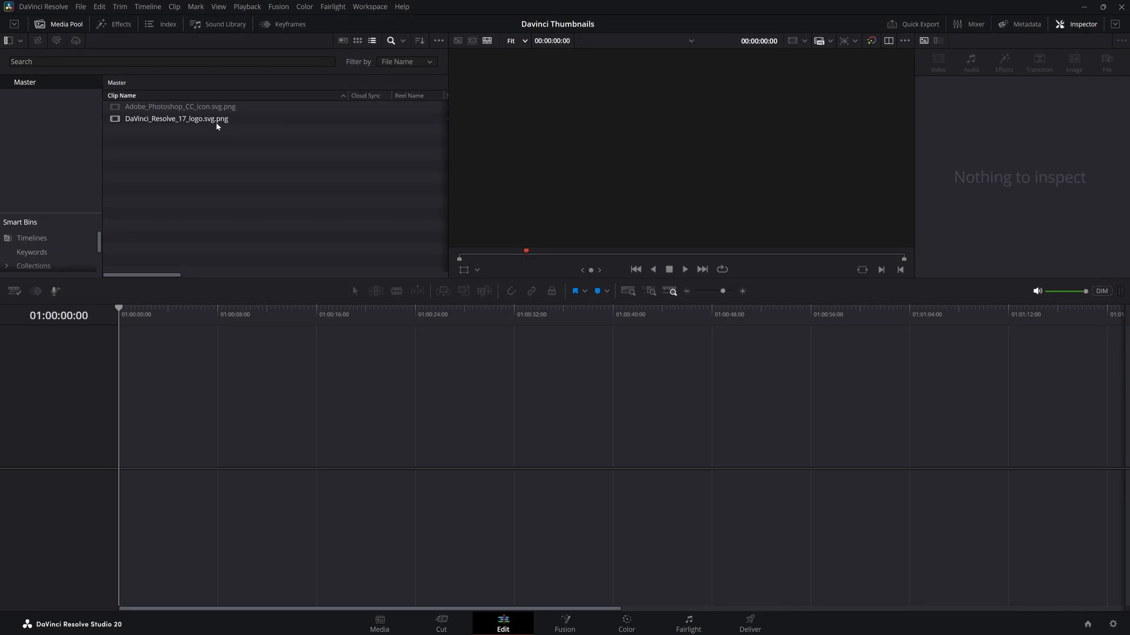
{"action": "left_click", "coordinate": [167, 110]}
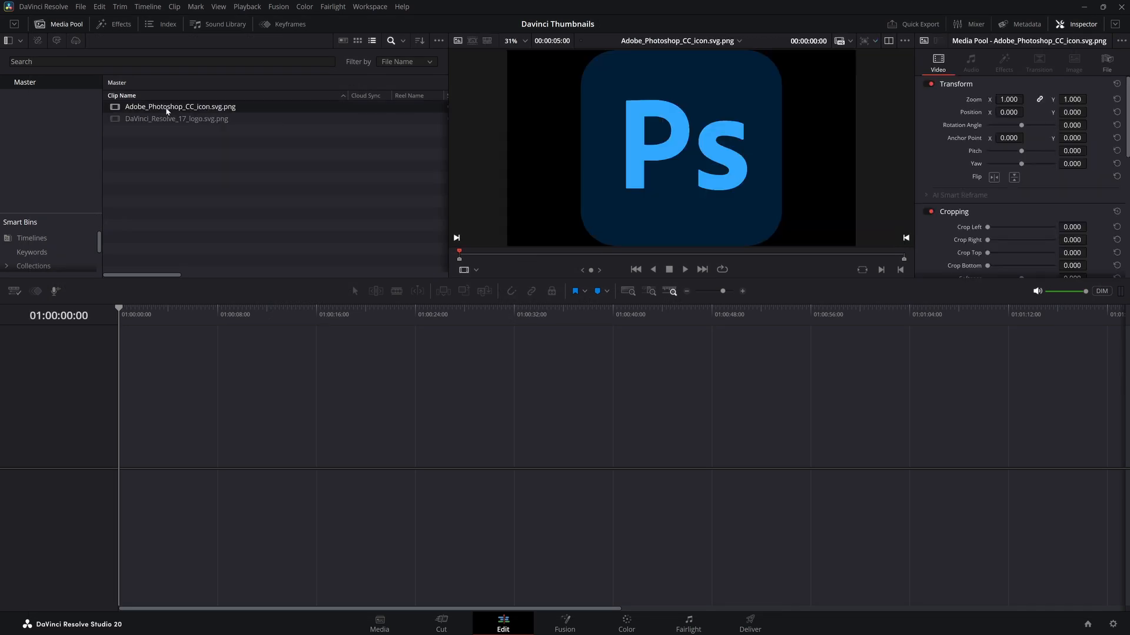
{"action": "left_click", "coordinate": [176, 120]}
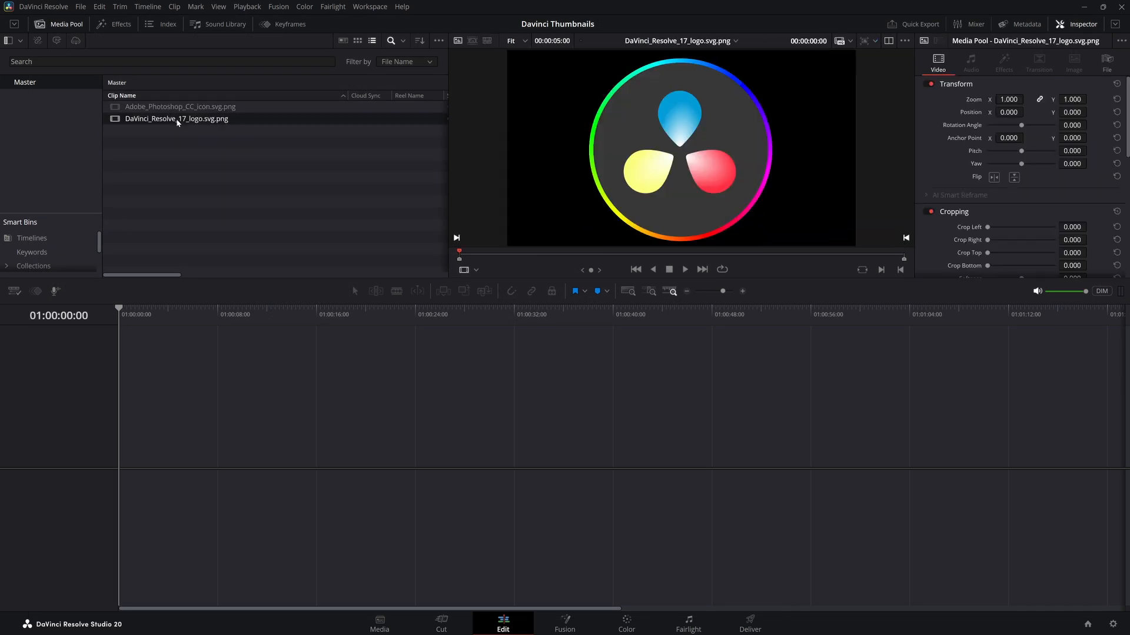
Import Photoshop capture.JPG and Video for thumbnails.MP4 from the Pics folder in Davinci Tutorials, Making Thumbnails in Davinci.
{"action": "right_click", "coordinate": [237, 166]}
{"action": "left_click", "coordinate": [282, 275]}
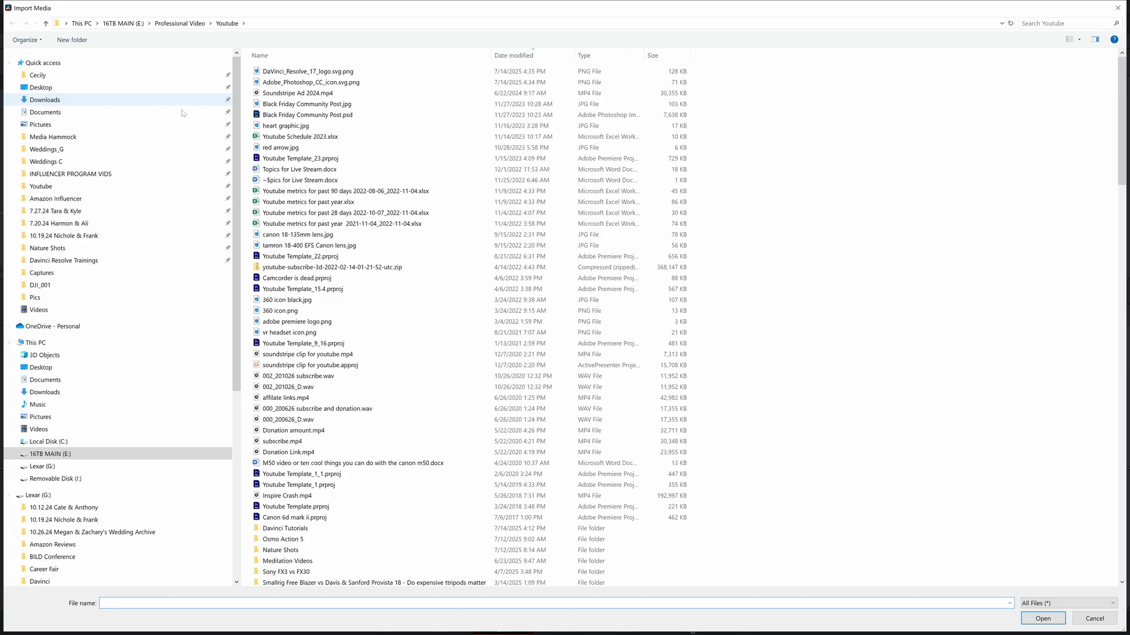
{"action": "left_click", "coordinate": [78, 261]}
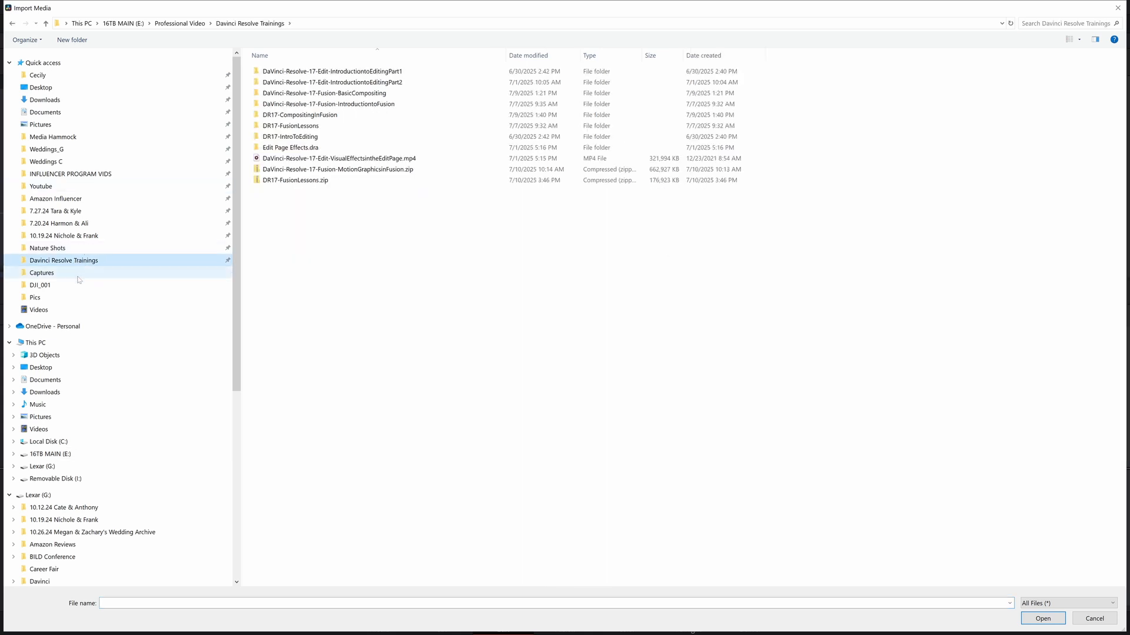
{"action": "left_click", "coordinate": [88, 186]}
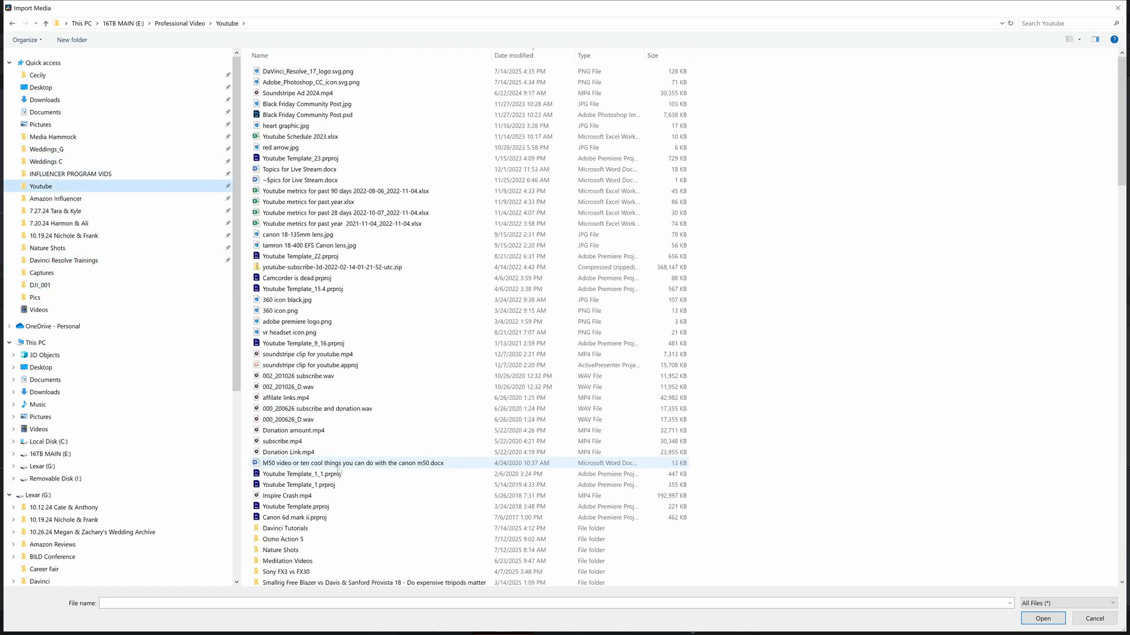
{"action": "double_click", "coordinate": [320, 533]}
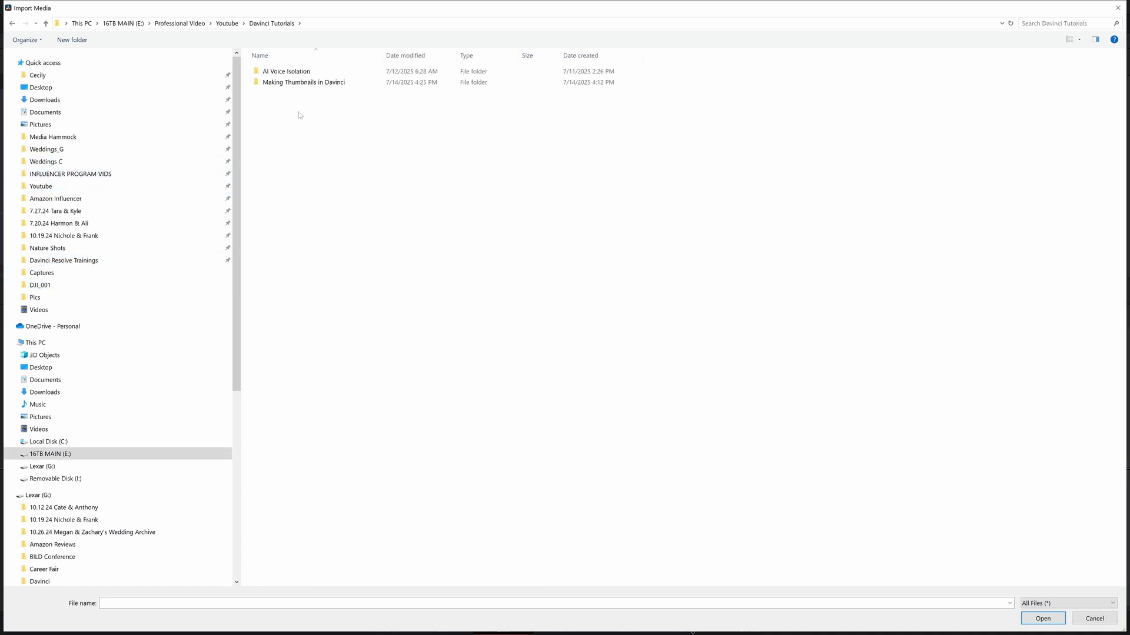
{"action": "double_click", "coordinate": [306, 83]}
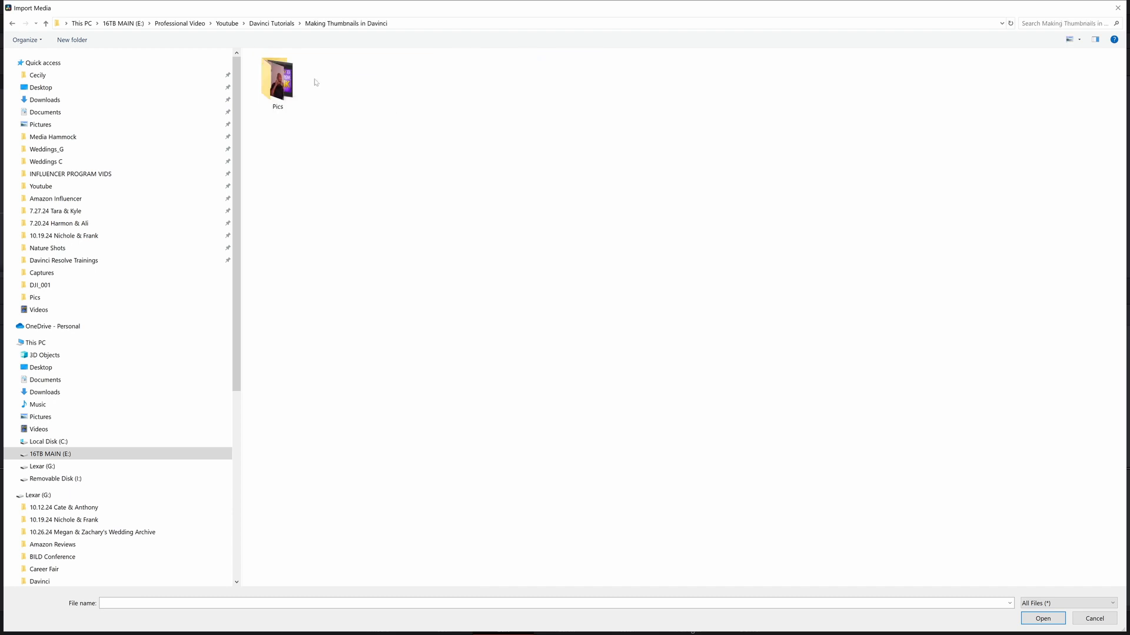
{"action": "double_click", "coordinate": [291, 82]}
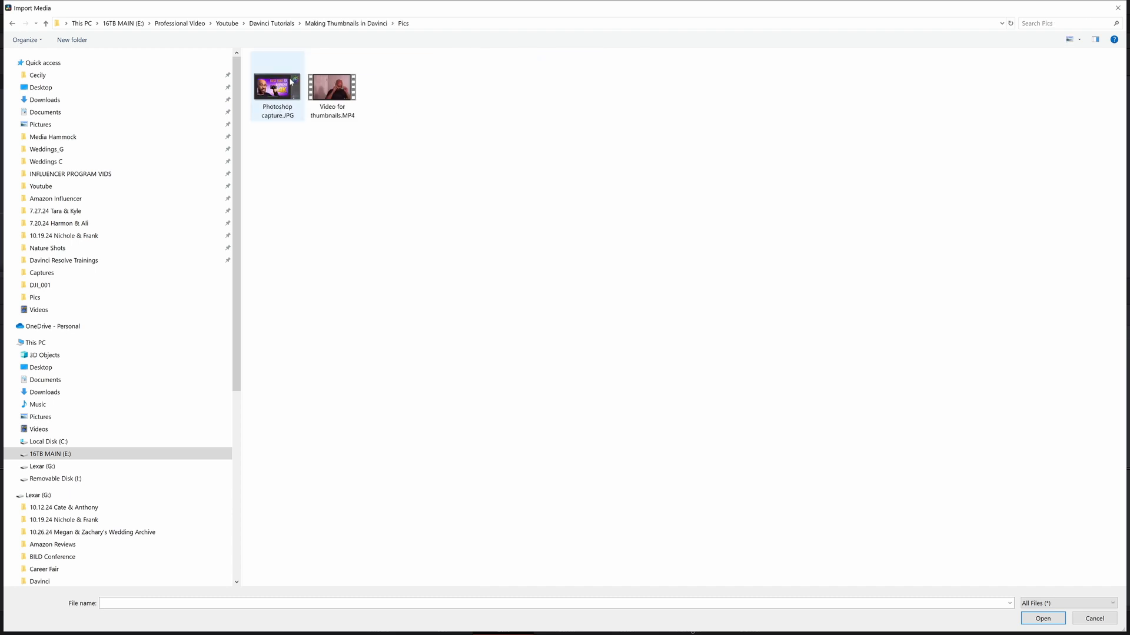
{"action": "left_click", "coordinate": [332, 89]}
{"action": "left_click", "coordinate": [288, 103]}
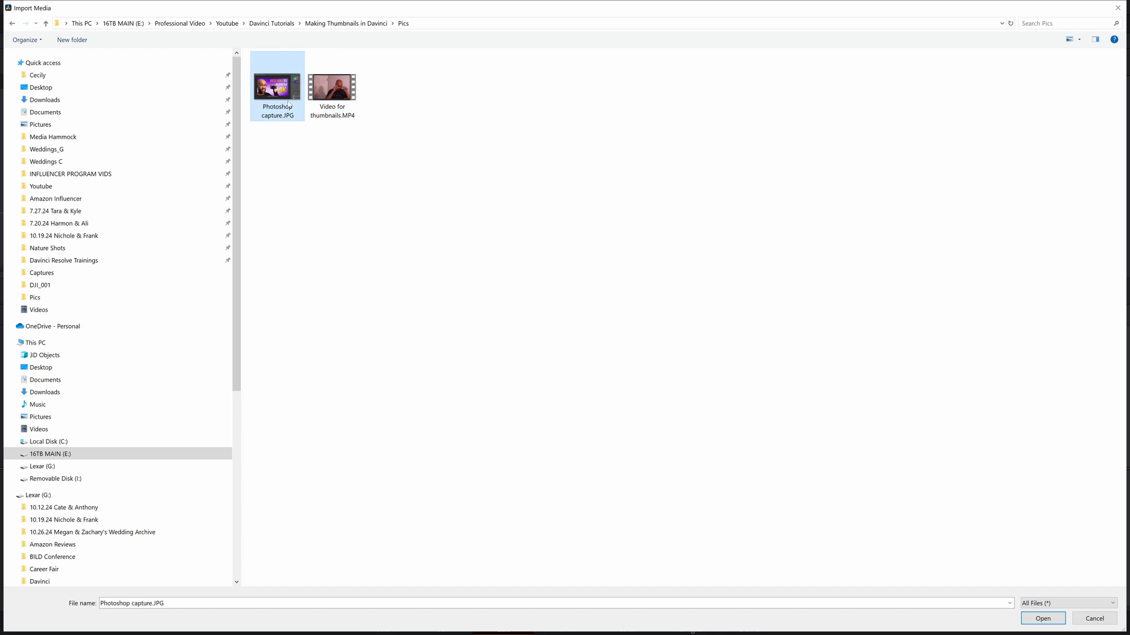
{"action": "left_click", "coordinate": [335, 109], "text": "shift"}
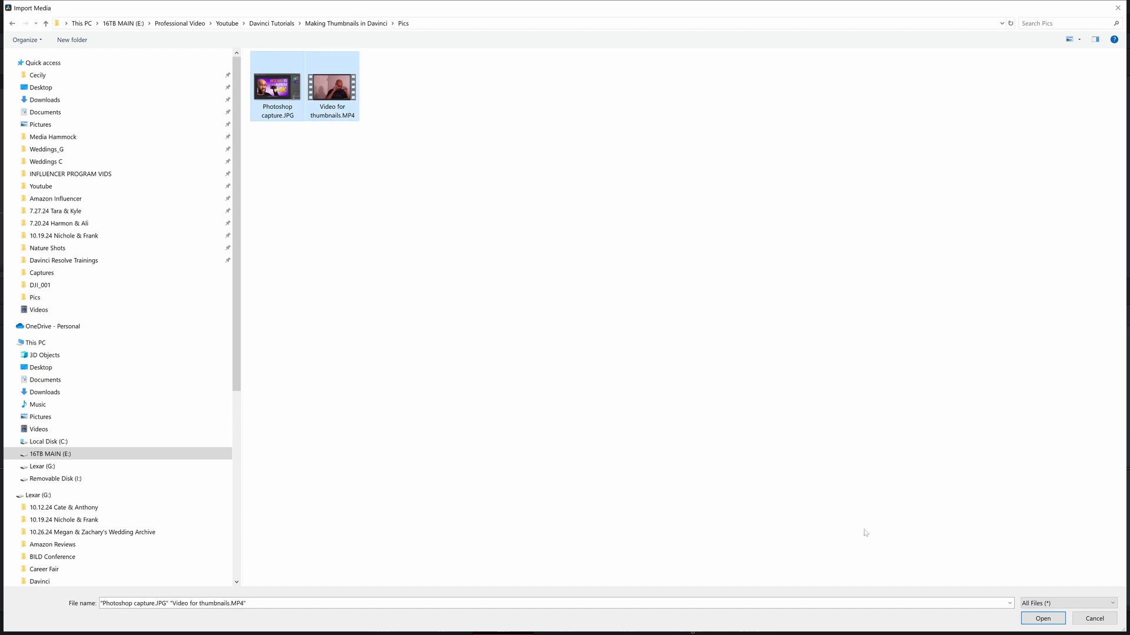
{"action": "left_click", "coordinate": [1057, 618]}
Import Davinci AI Voice Iso Screen brab.JPG from the Pics folder in Davinci Tutorials, AI Voice Isolation.
{"action": "left_click", "coordinate": [313, 201]}
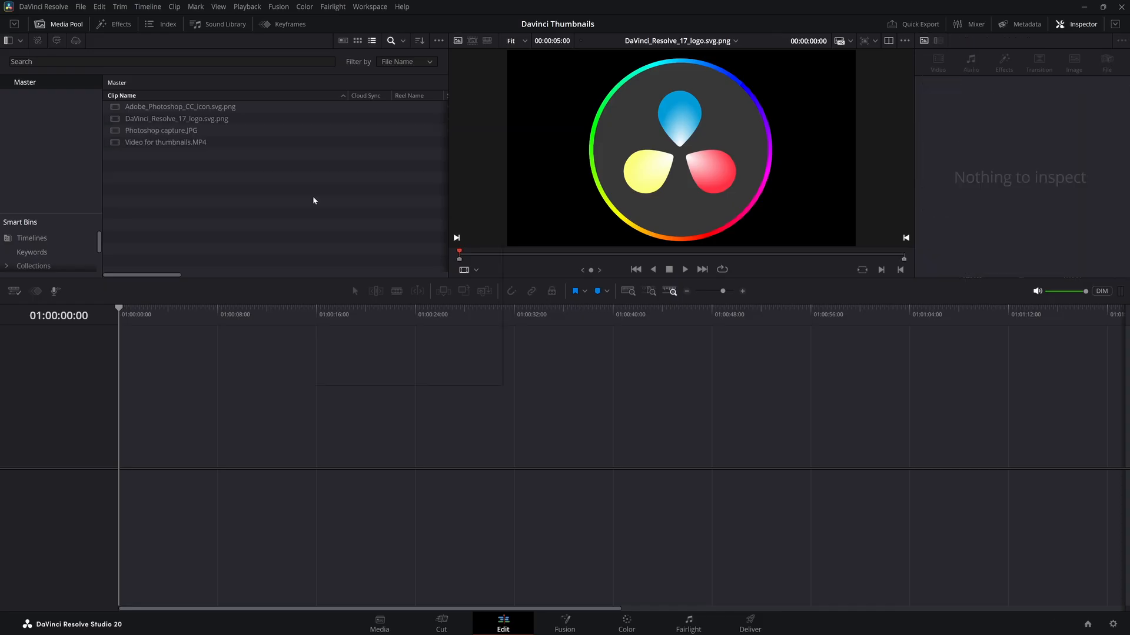
{"action": "right_click", "coordinate": [313, 201]}
{"action": "left_click", "coordinate": [366, 304]}
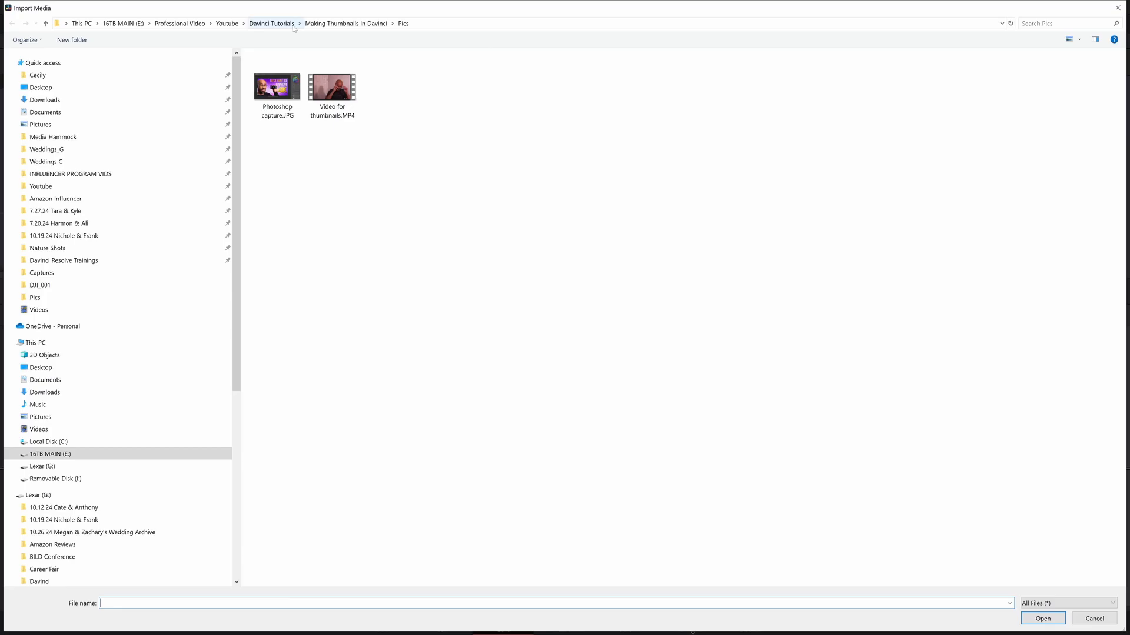
{"action": "left_click", "coordinate": [271, 24]}
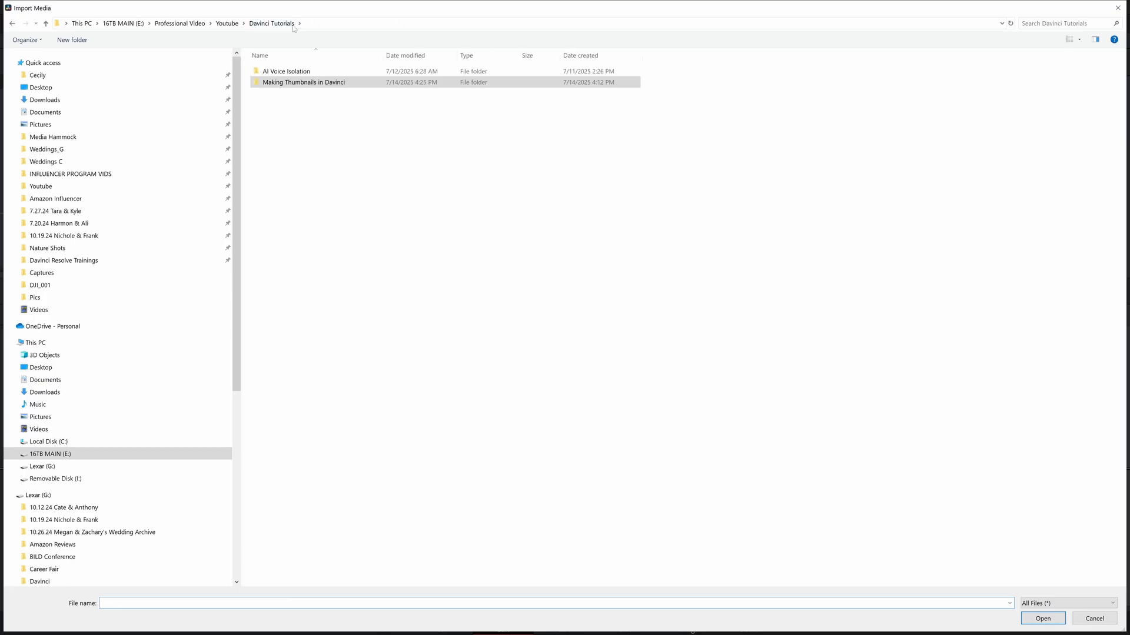
{"action": "double_click", "coordinate": [305, 72]}
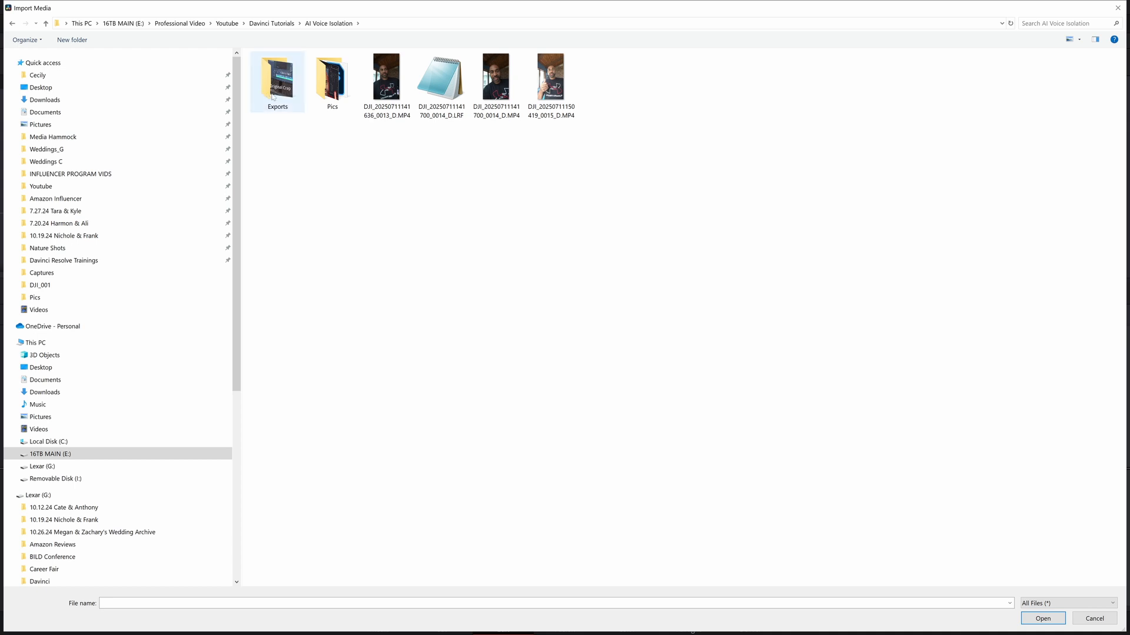
{"action": "double_click", "coordinate": [330, 101]}
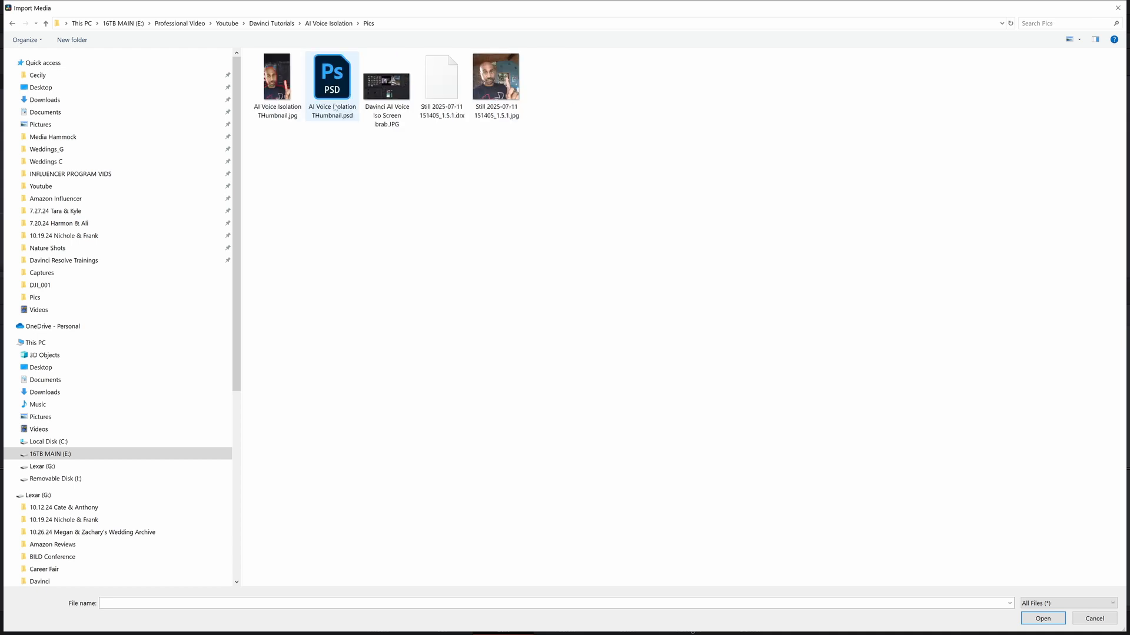
{"action": "left_click", "coordinate": [385, 92]}
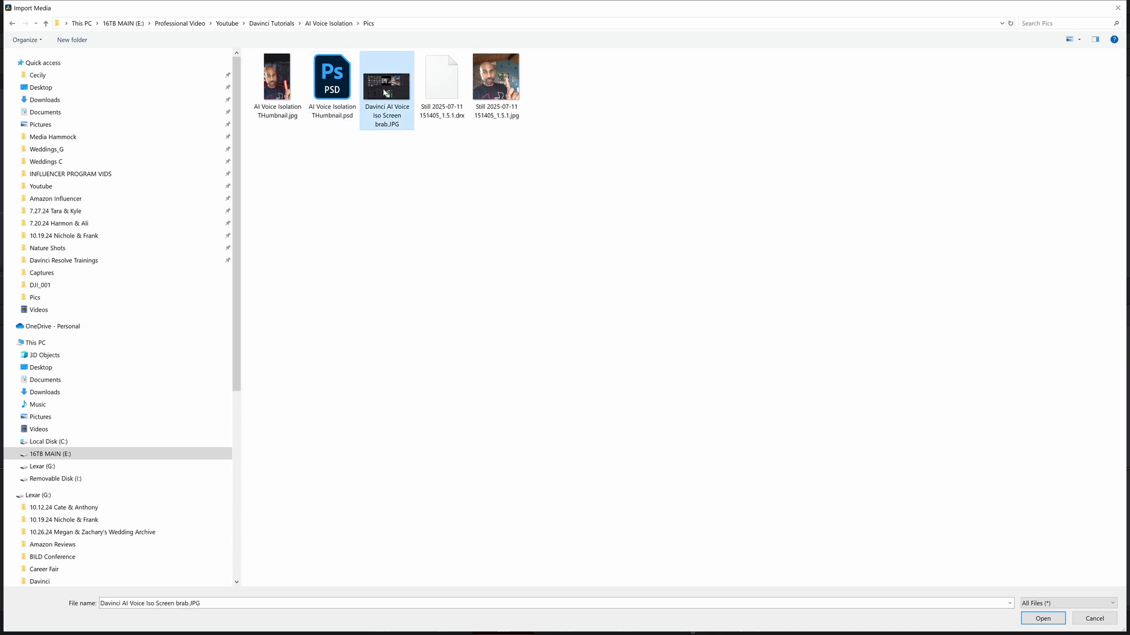
{"action": "double_click", "coordinate": [384, 93]}
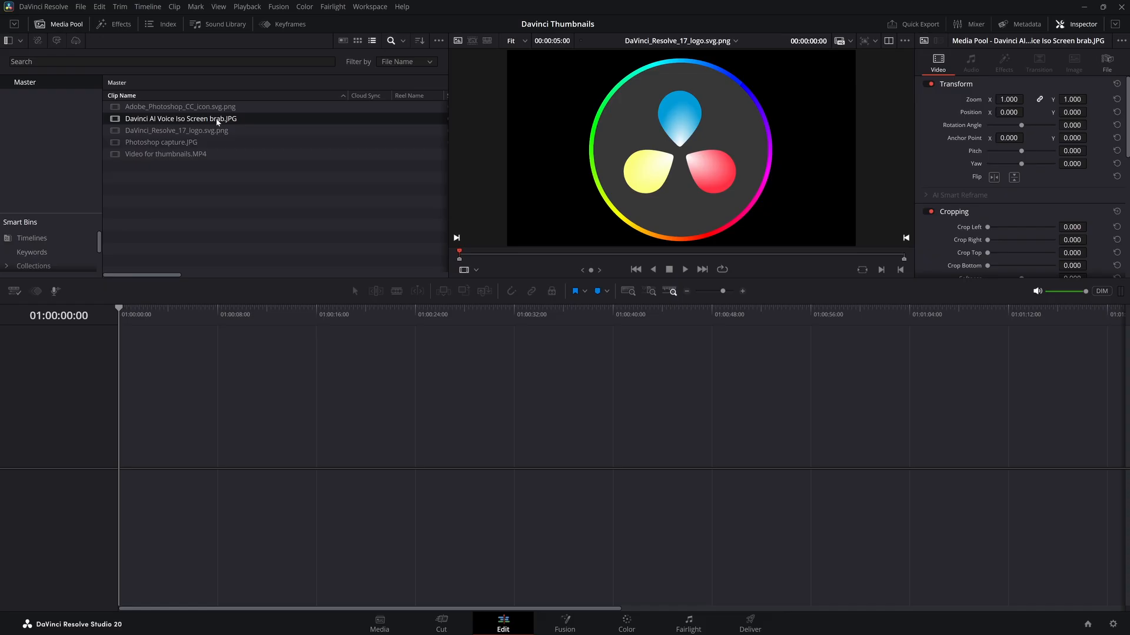
Rename the AI voice isolation screenshot clip to Davinci AI Voice Iso Screen grab.JPG and preview it and Photoshop capture.JPG.
{"action": "left_click", "coordinate": [217, 120]}
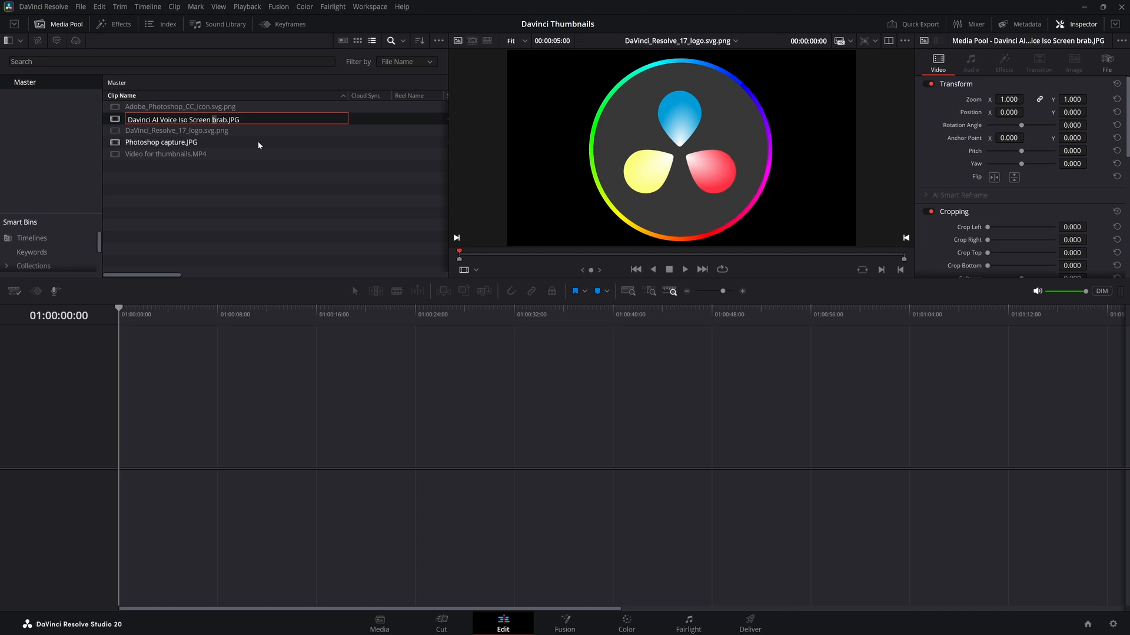
{"action": "type", "text": "g"}
{"action": "key", "text": "Return"}
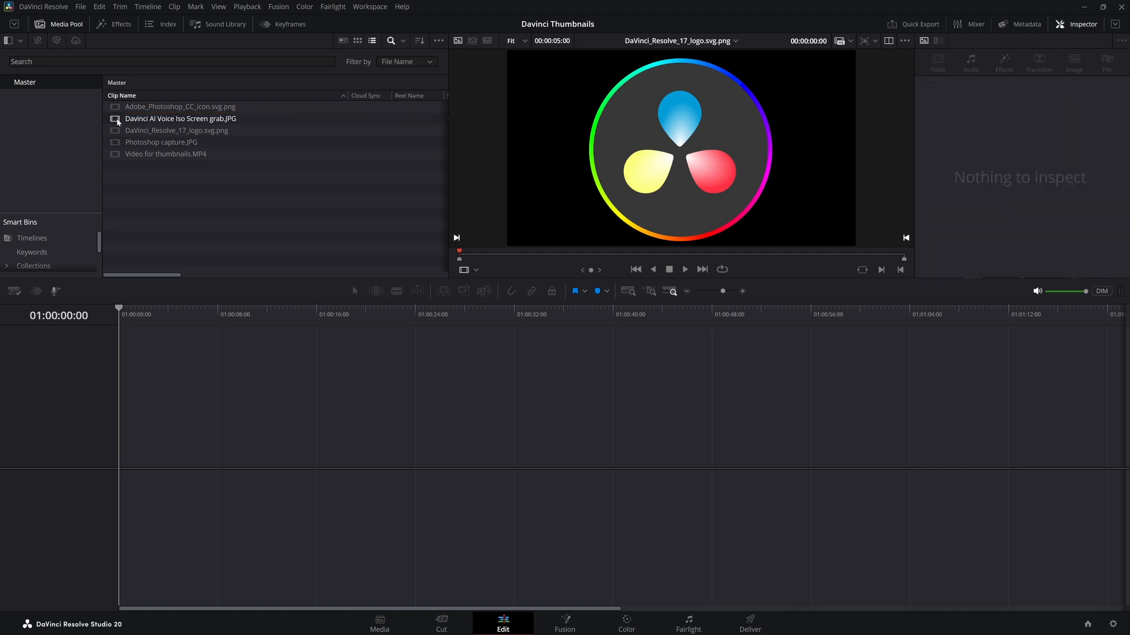
{"action": "left_click", "coordinate": [117, 120]}
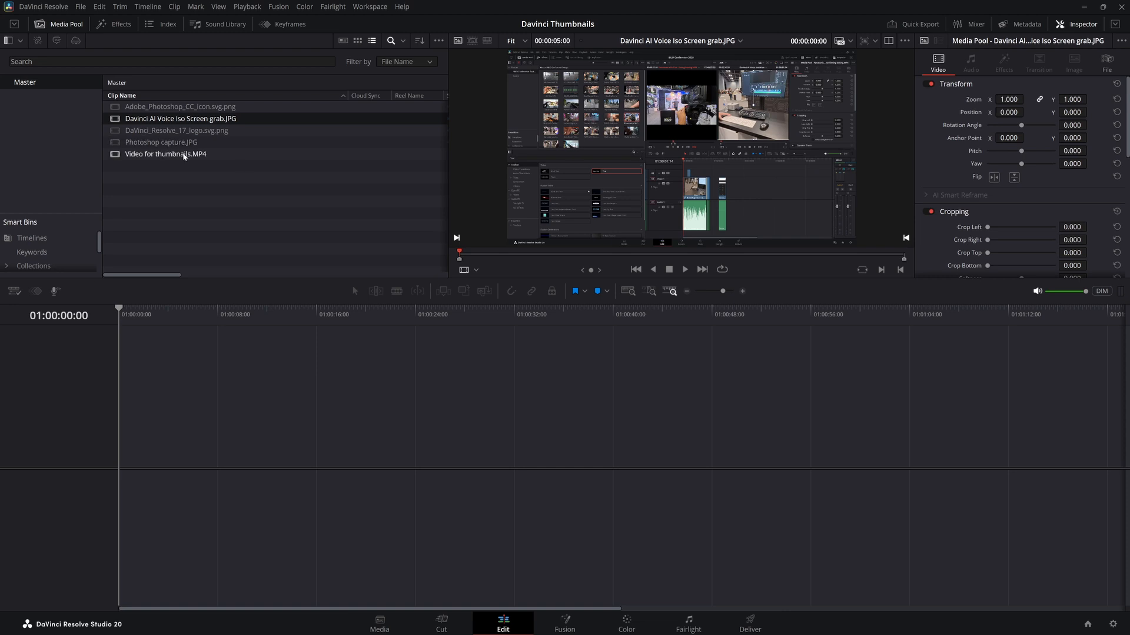
{"action": "left_click", "coordinate": [189, 143]}
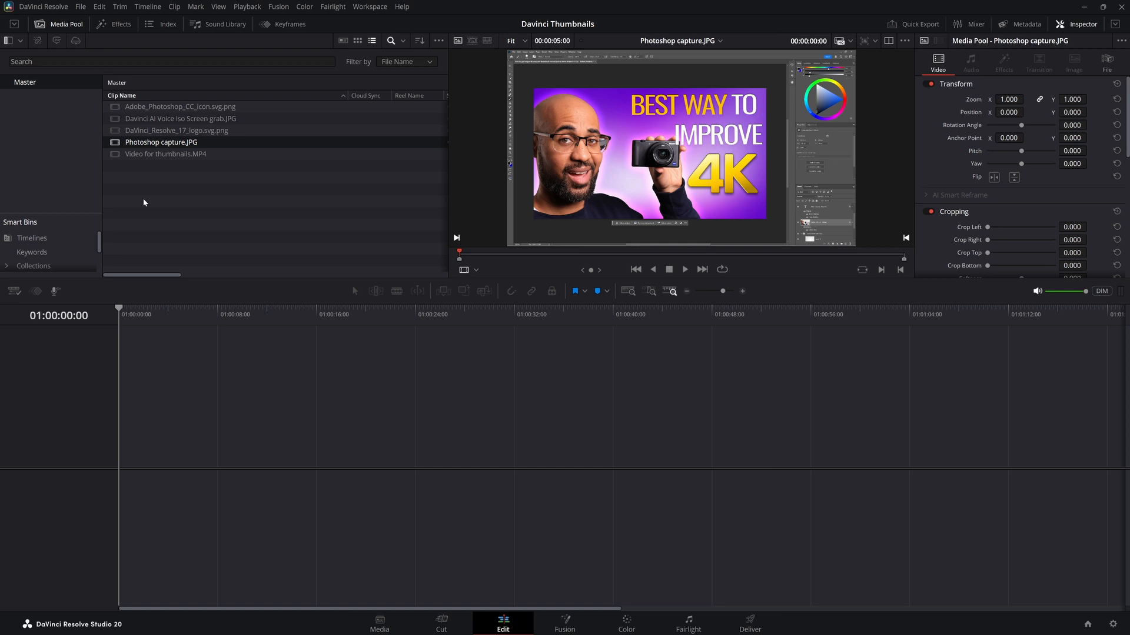
Load Video for thumbnails.MP4 in the source viewer and mark an In point at 17:52:03:02, on the smiling pose with both fingers raised.
{"action": "left_click", "coordinate": [119, 156]}
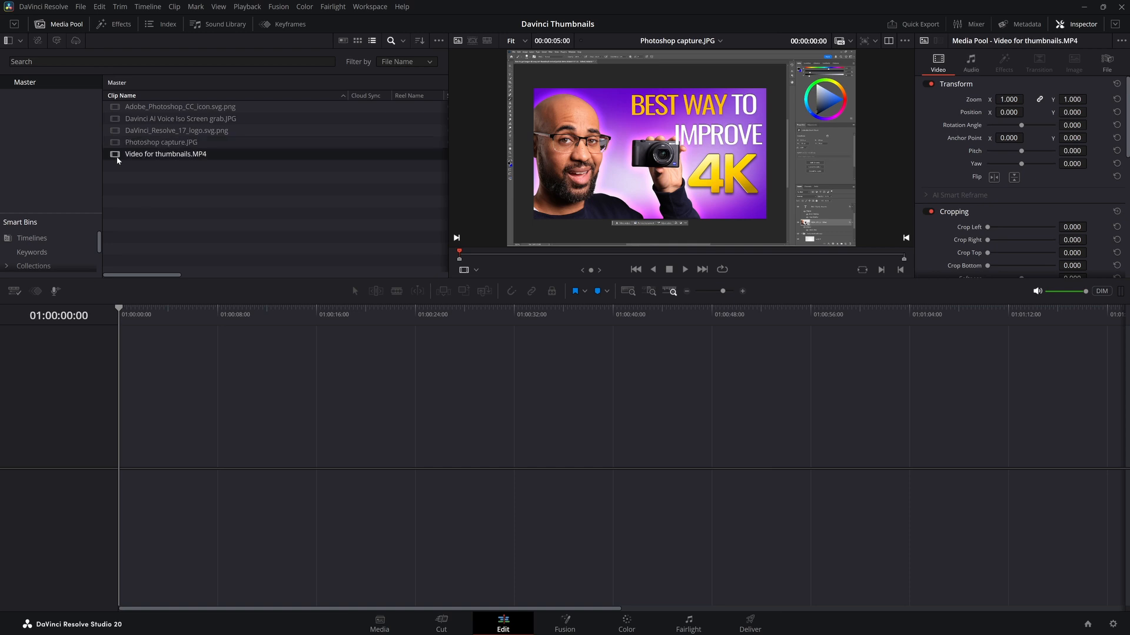
{"action": "double_click", "coordinate": [118, 154]}
{"action": "left_click", "coordinate": [477, 257]}
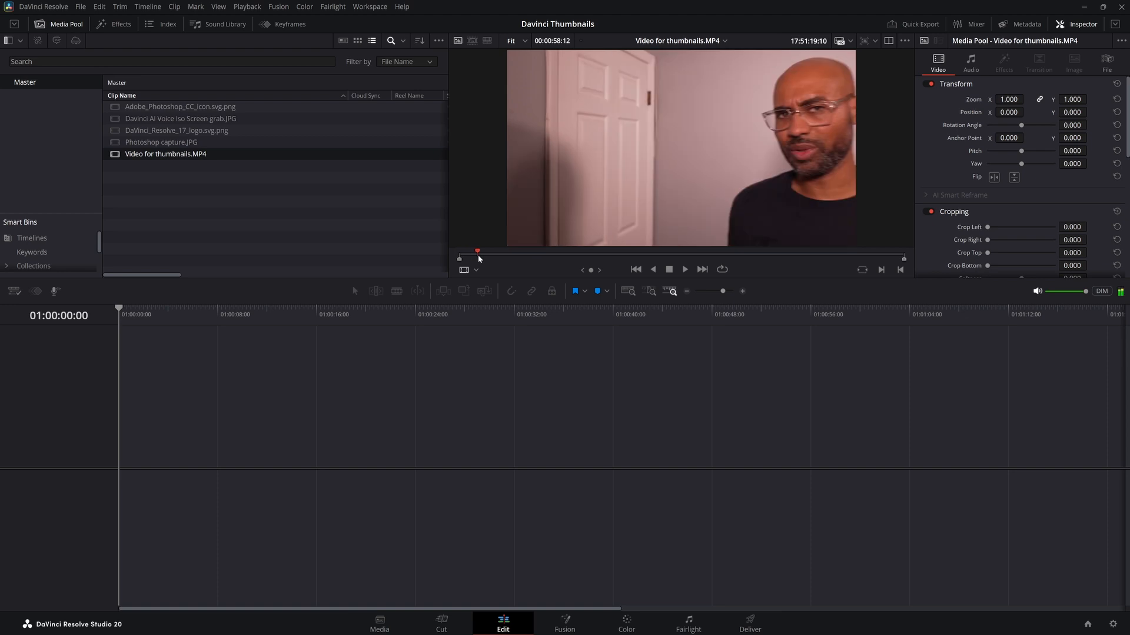
{"action": "left_click_drag", "start_coordinate": [479, 258], "coordinate": [793, 275]}
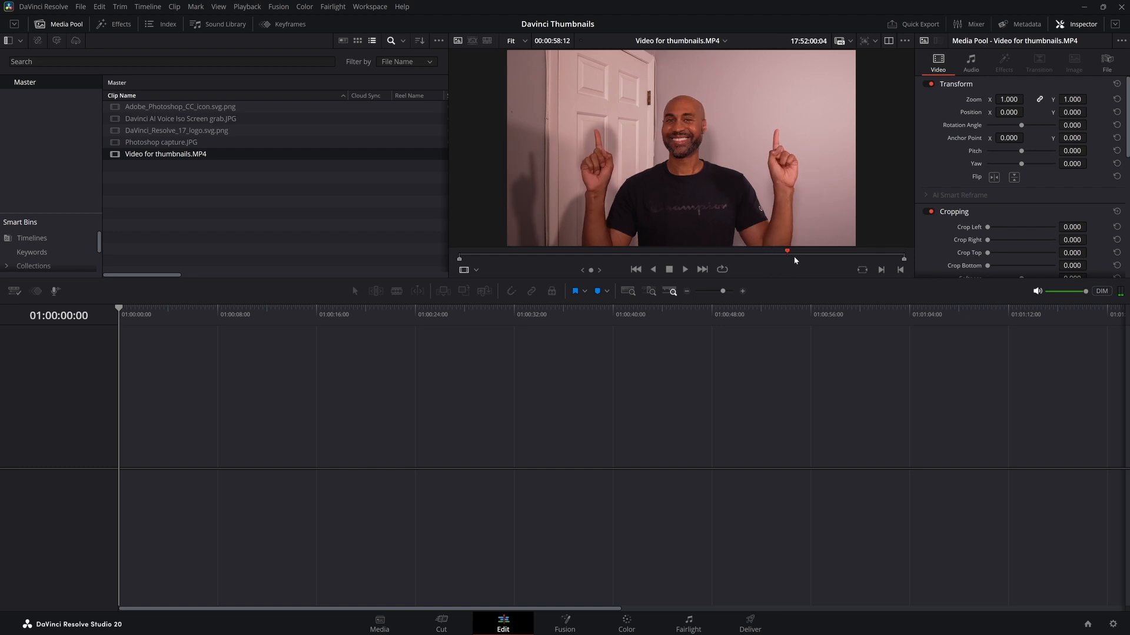
{"action": "left_click_drag", "start_coordinate": [794, 260], "coordinate": [817, 260]}
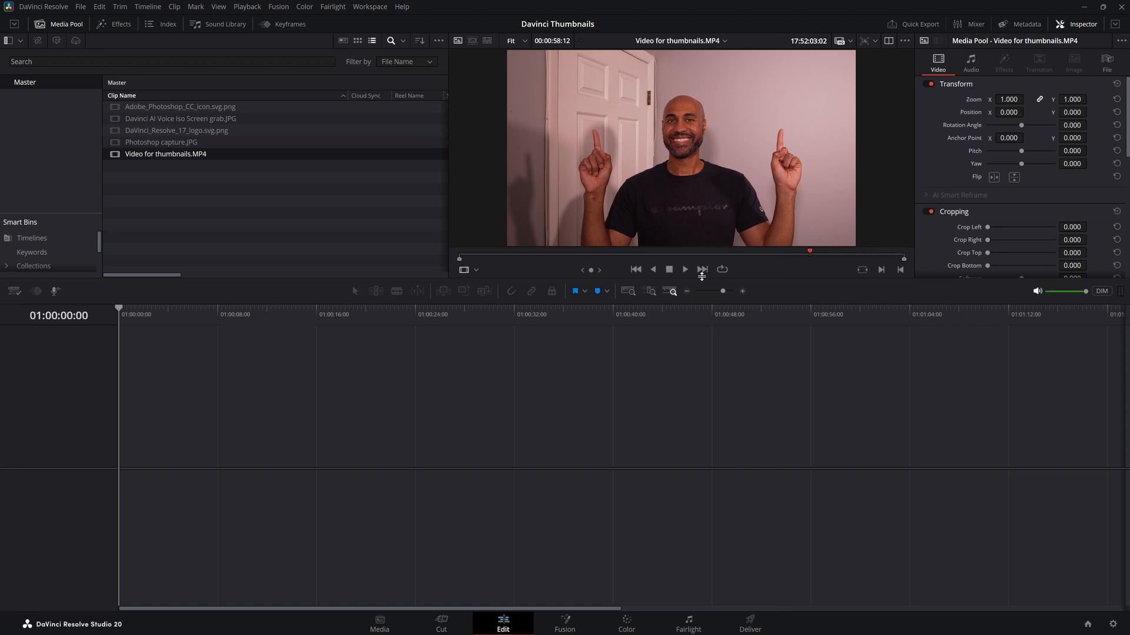
{"action": "key", "text": "i"}
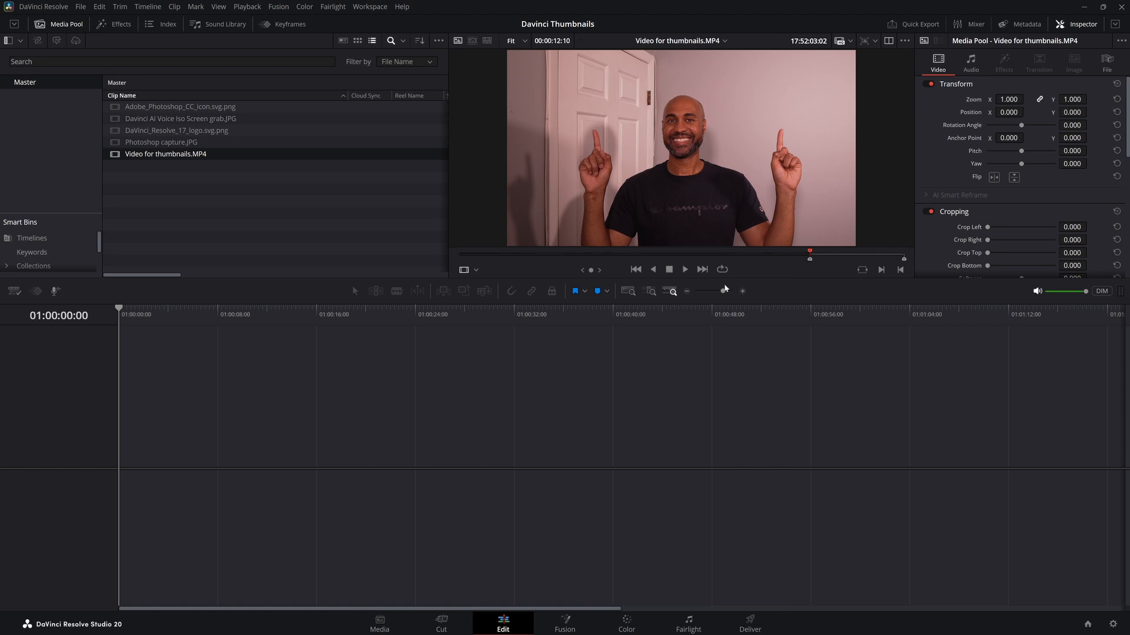
Mark an Out point at 17:52:05:16 and place only the video of the marked section at the start of a new timeline.
{"action": "left_click", "coordinate": [830, 257]}
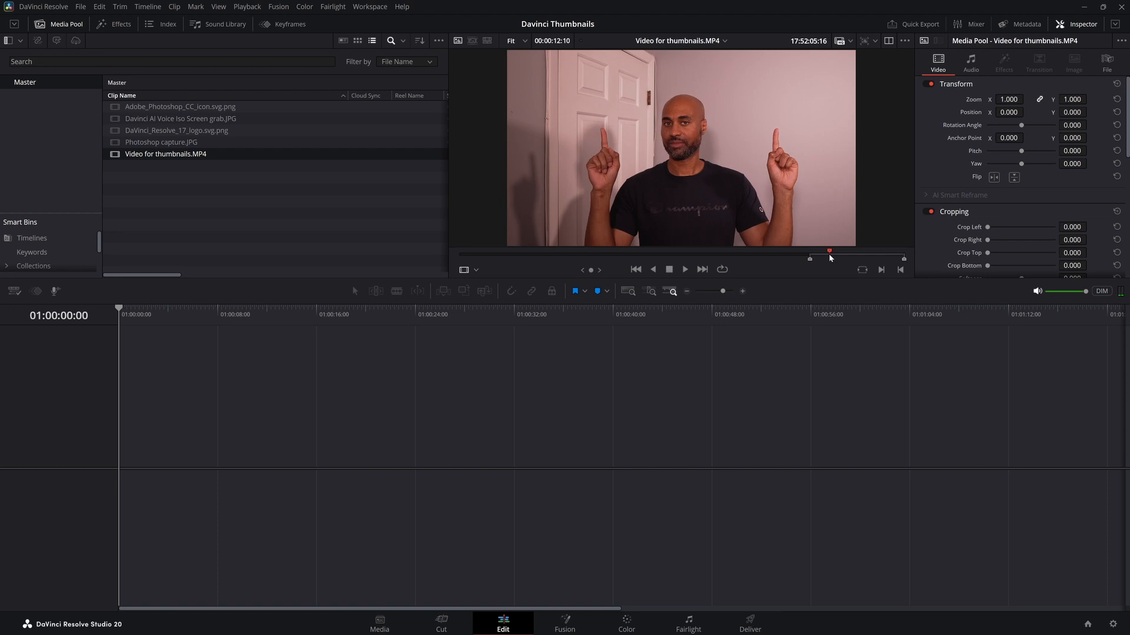
{"action": "key", "text": "o"}
{"action": "left_click_drag", "start_coordinate": [725, 175], "coordinate": [189, 475]}
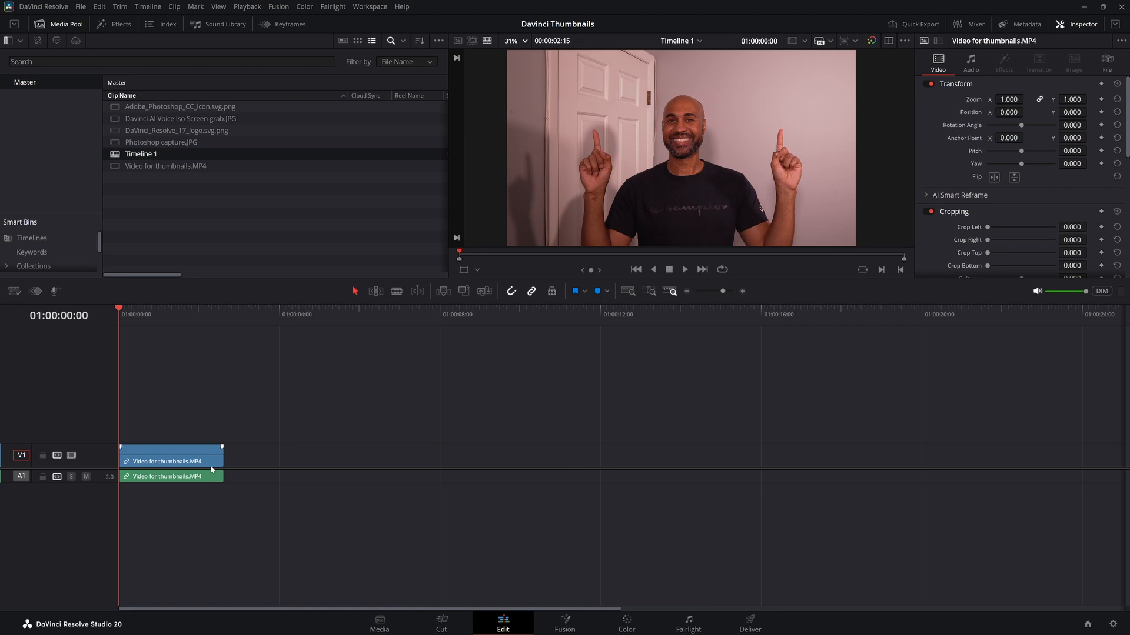
{"action": "key", "text": "ctrl+z"}
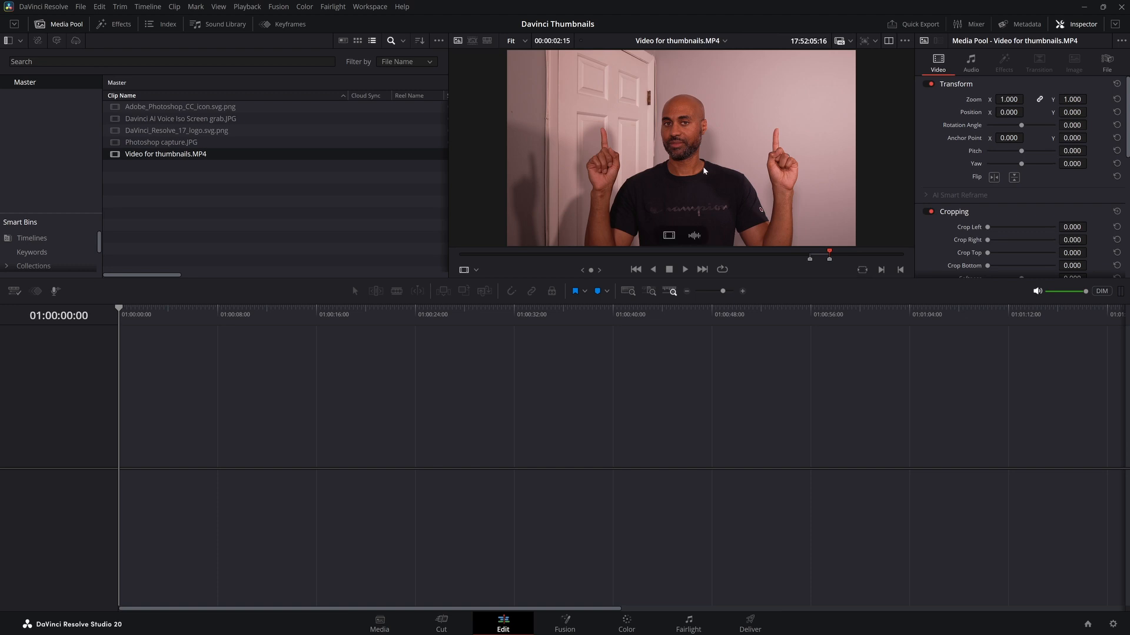
{"action": "left_click_drag", "start_coordinate": [704, 170], "coordinate": [235, 462]}
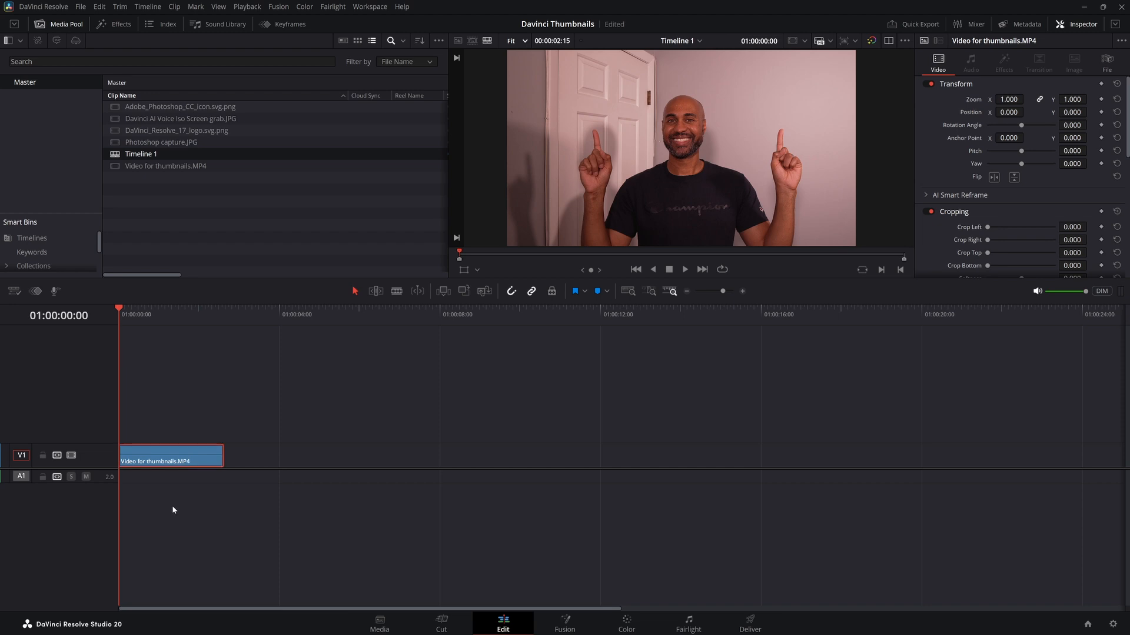
Show the retime controls on the timeline clip and add a freeze frame at its start.
{"action": "right_click", "coordinate": [172, 454]}
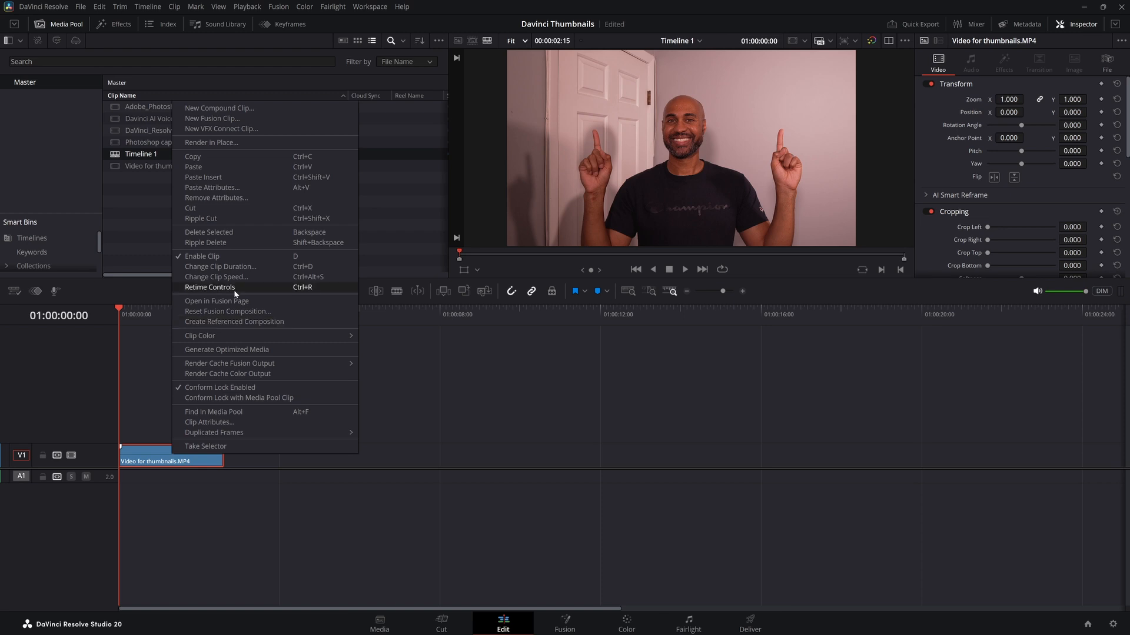
{"action": "left_click", "coordinate": [302, 287]}
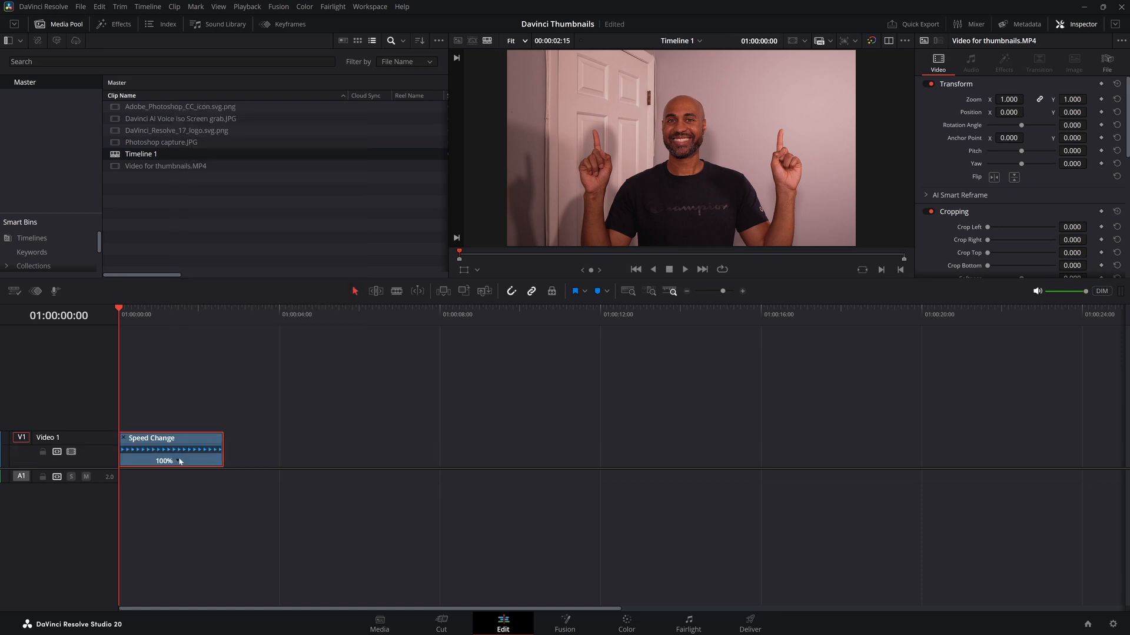
{"action": "left_click", "coordinate": [178, 461]}
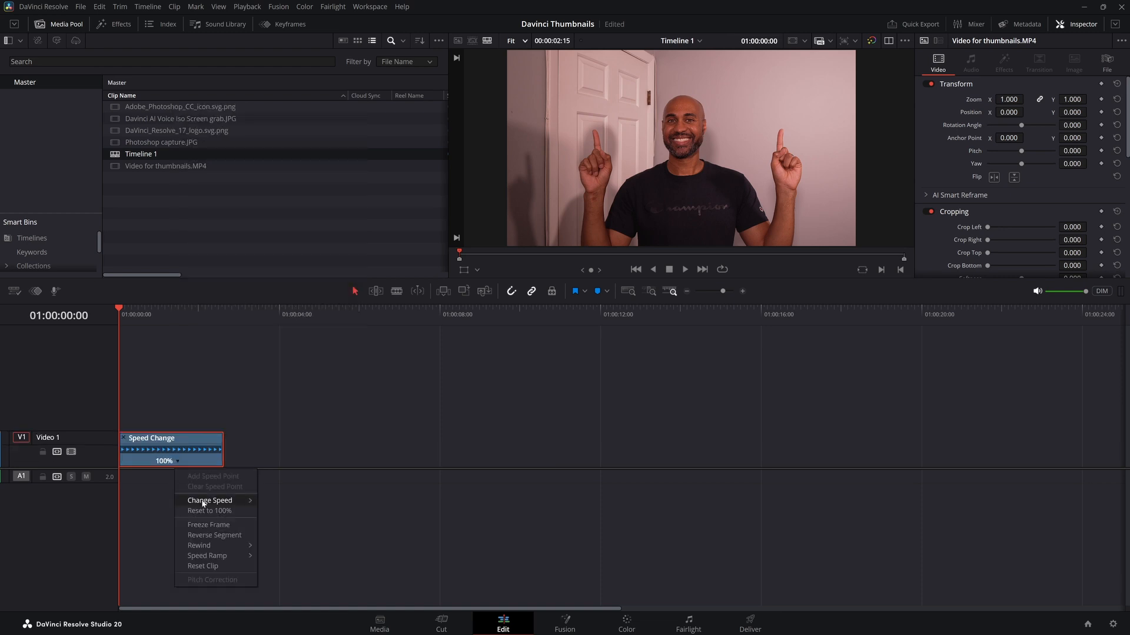
{"action": "left_click", "coordinate": [209, 525]}
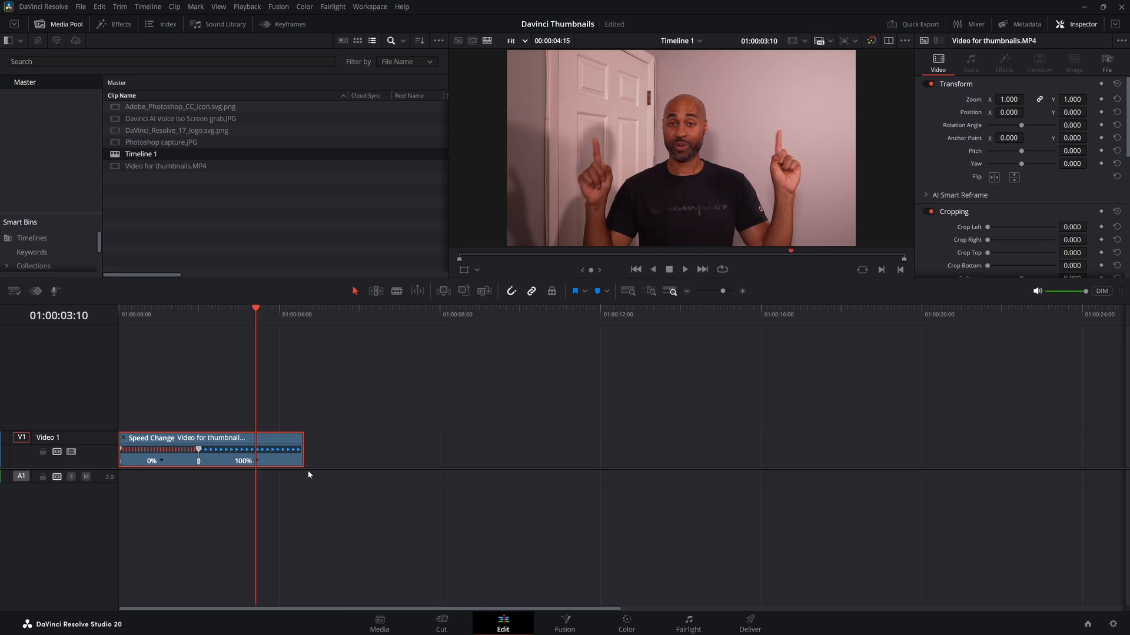
Trim the clip's end back so only the frozen 0% segment remains, and play it up to 01:00:01:03.
{"action": "left_click_drag", "start_coordinate": [302, 463], "coordinate": [271, 465]}
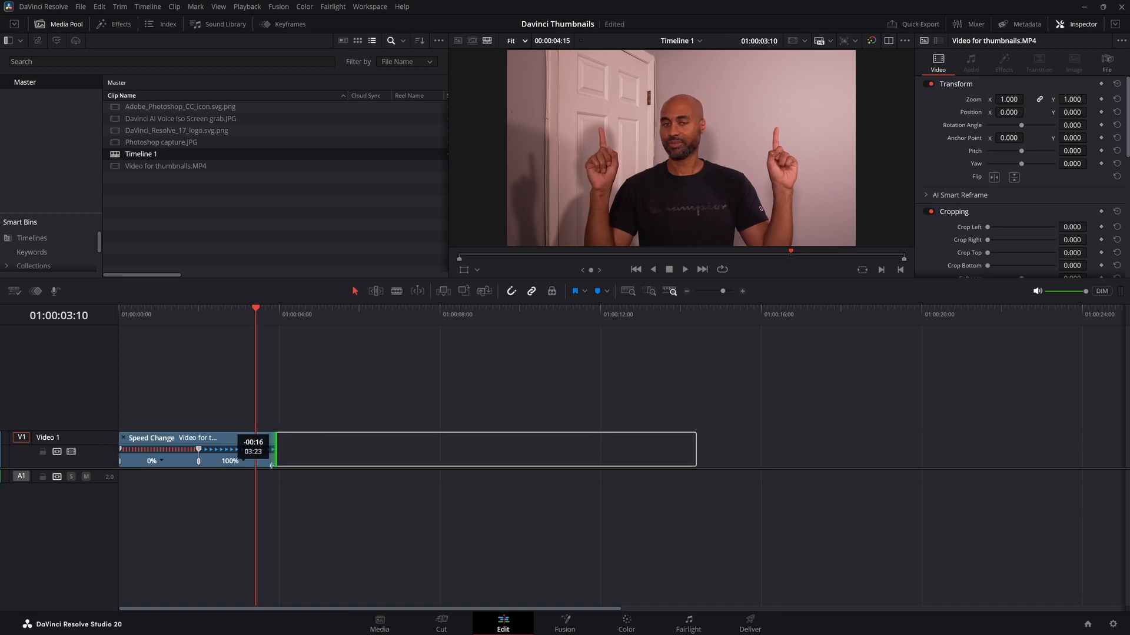
{"action": "left_click_drag", "start_coordinate": [271, 466], "coordinate": [196, 465]}
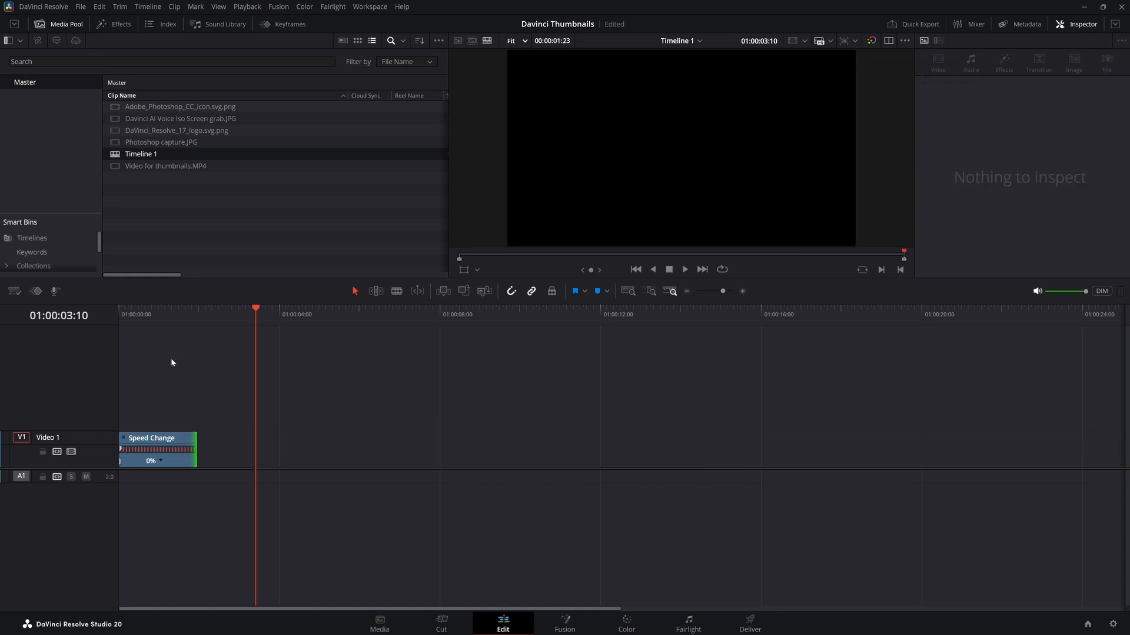
{"action": "left_click", "coordinate": [139, 329]}
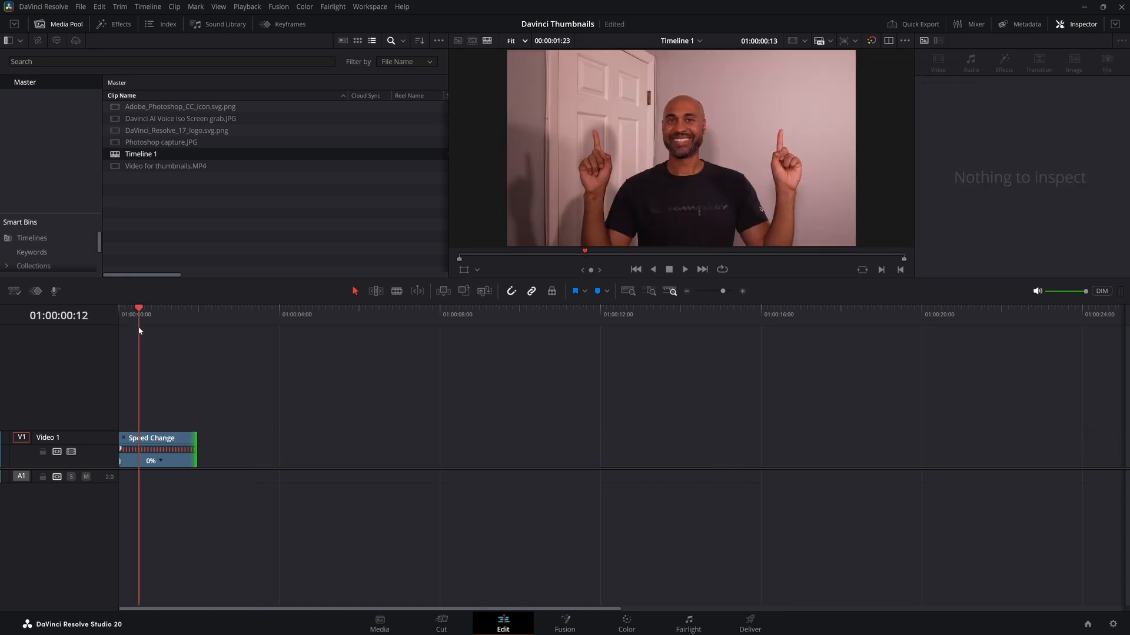
{"action": "left_click_drag", "start_coordinate": [140, 331], "coordinate": [114, 327]}
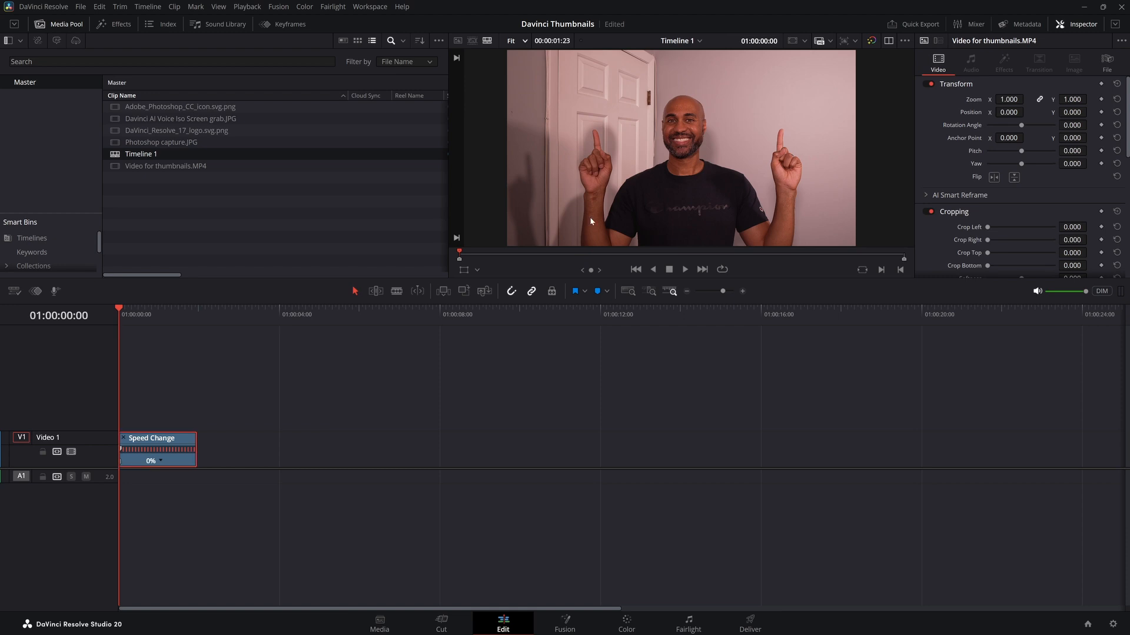
{"action": "key", "text": "space"}
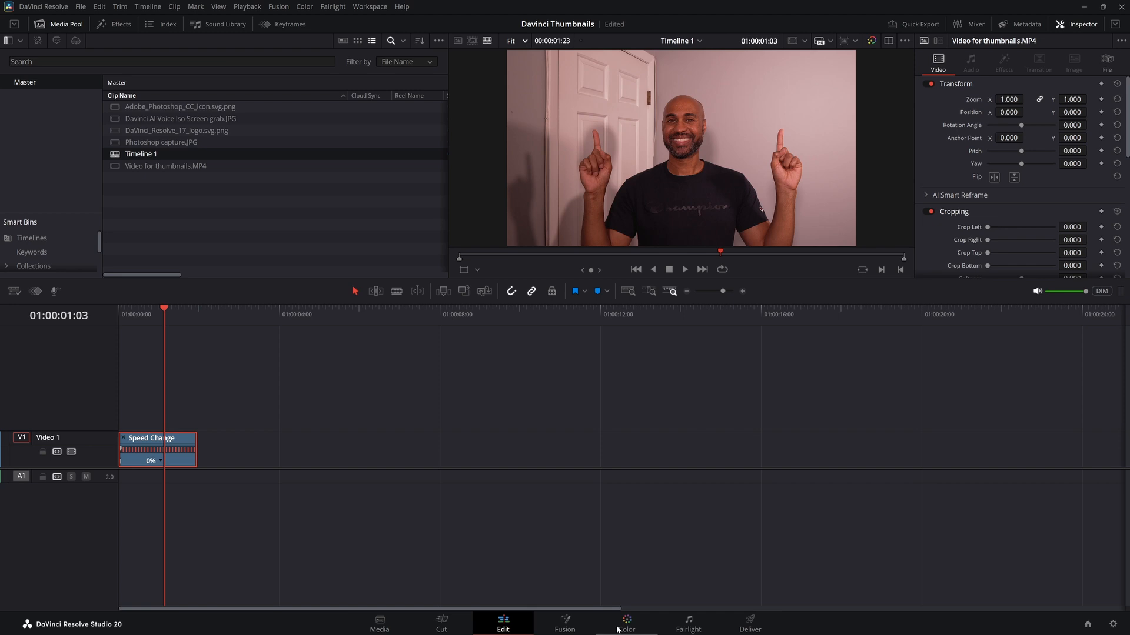
On the Color page, set the clip's Shadows to 45.50 and Highlights to 56.00.
{"action": "left_click", "coordinate": [618, 630]}
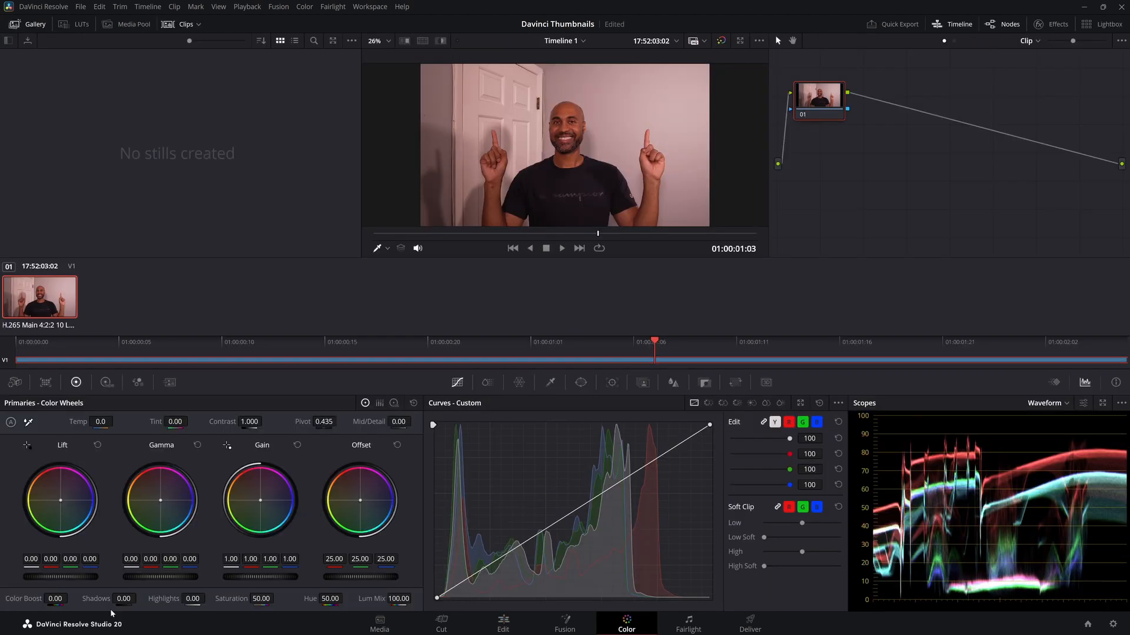
{"action": "left_click_drag", "start_coordinate": [124, 598], "coordinate": [176, 598]}
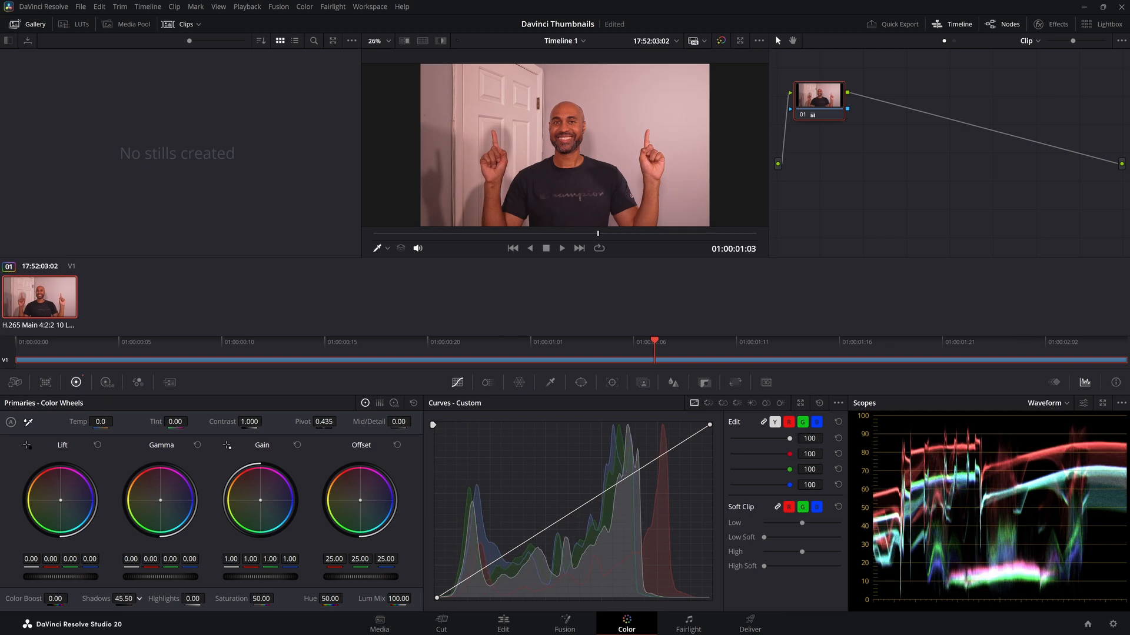
{"action": "left_click_drag", "start_coordinate": [193, 598], "coordinate": [258, 598]}
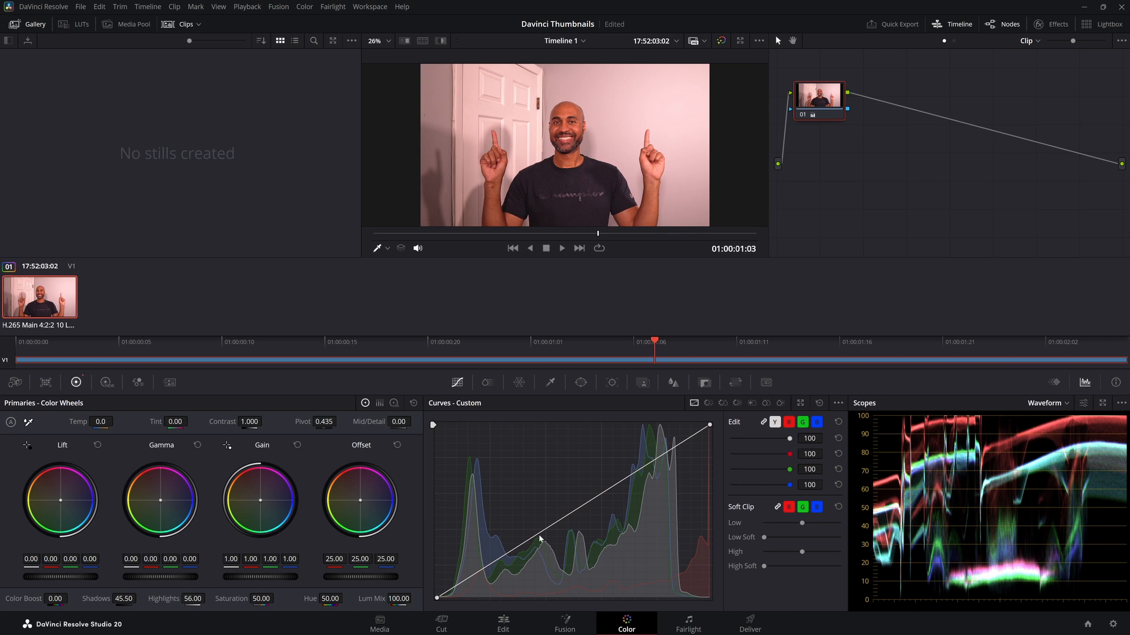
Cool the clip's color temperature to -500 and lift the middle of the custom curve slightly to brighten the midtones.
{"action": "left_click_drag", "start_coordinate": [103, 422], "coordinate": [93, 422]}
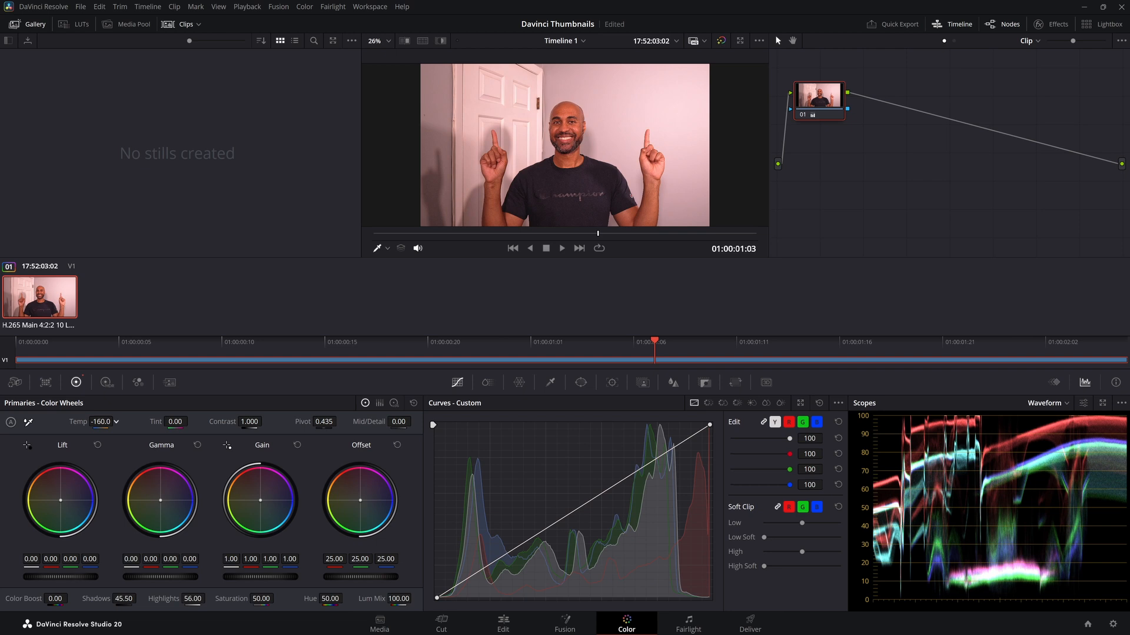
{"action": "left_click_drag", "start_coordinate": [116, 422], "coordinate": [96, 422]}
{"action": "left_click_drag", "start_coordinate": [577, 509], "coordinate": [573, 503]}
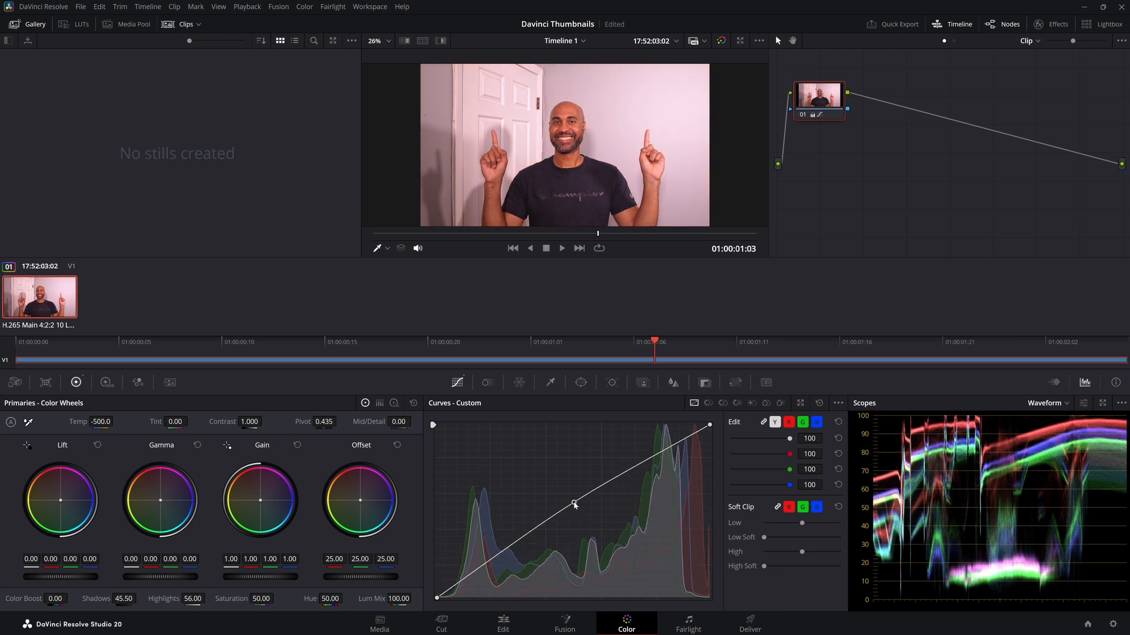
{"action": "left_click_drag", "start_coordinate": [575, 505], "coordinate": [572, 501]}
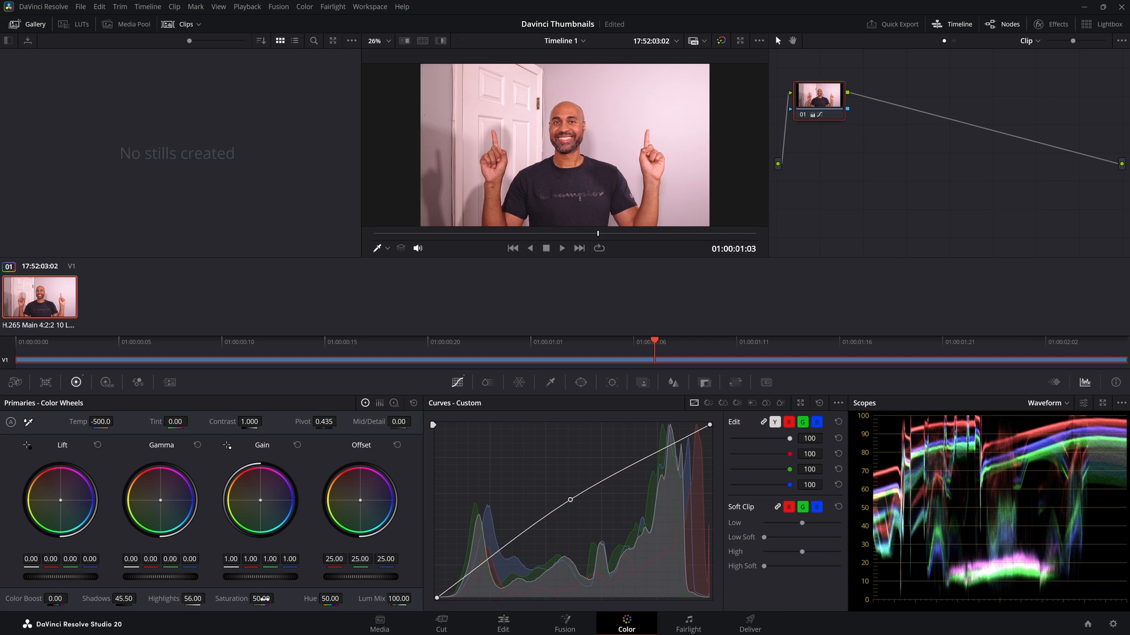
Set Saturation to 55.20 and Contrast to 1.118, and compare the image with node 01 disabled and enabled.
{"action": "left_click_drag", "start_coordinate": [261, 599], "coordinate": [276, 597]}
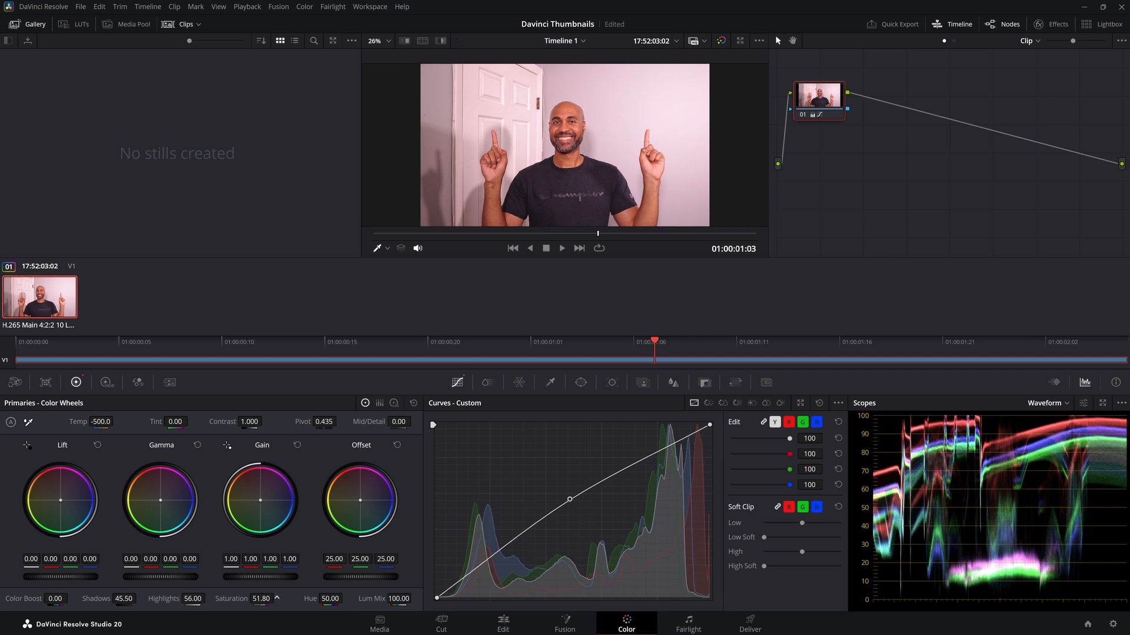
{"action": "left_click_drag", "start_coordinate": [277, 598], "coordinate": [305, 598]}
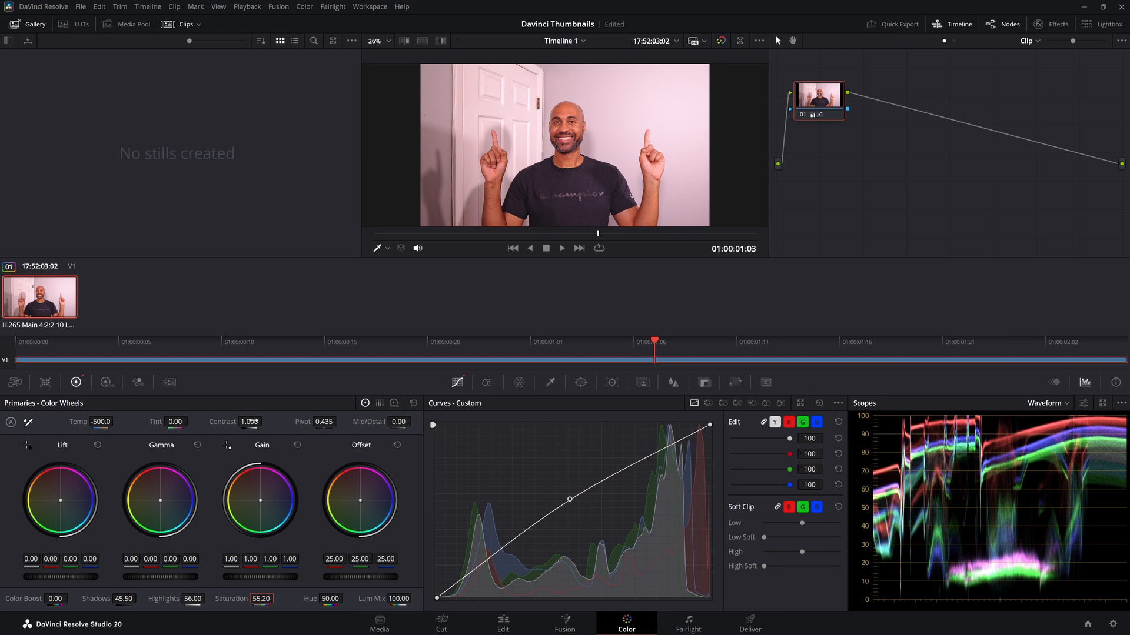
{"action": "left_click_drag", "start_coordinate": [251, 422], "coordinate": [265, 421]}
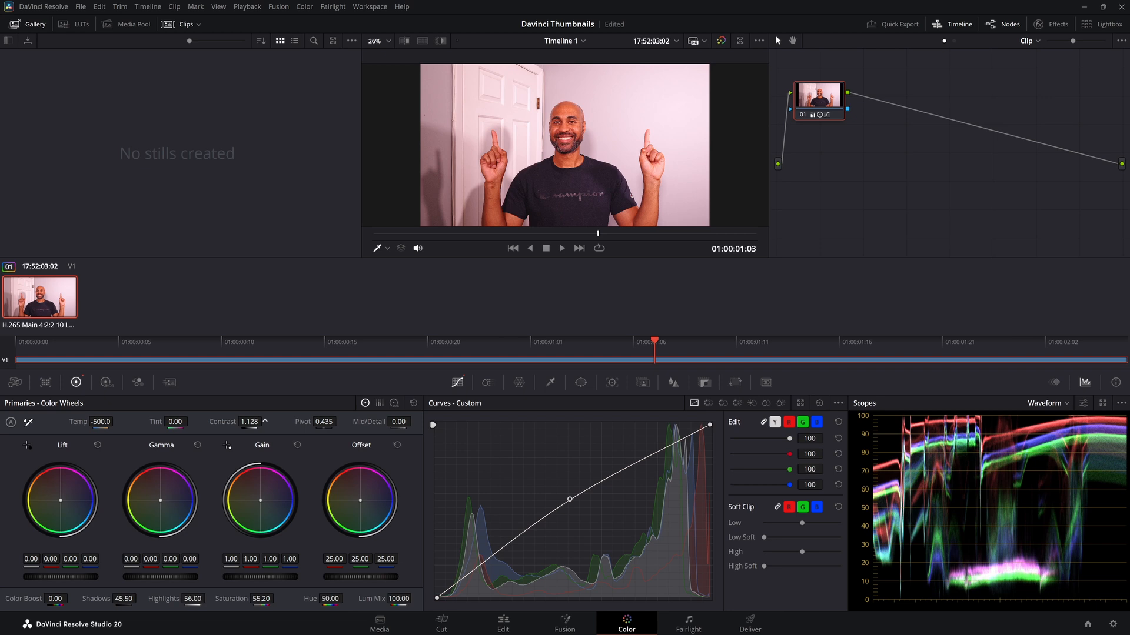
{"action": "left_click_drag", "start_coordinate": [264, 421], "coordinate": [264, 421]}
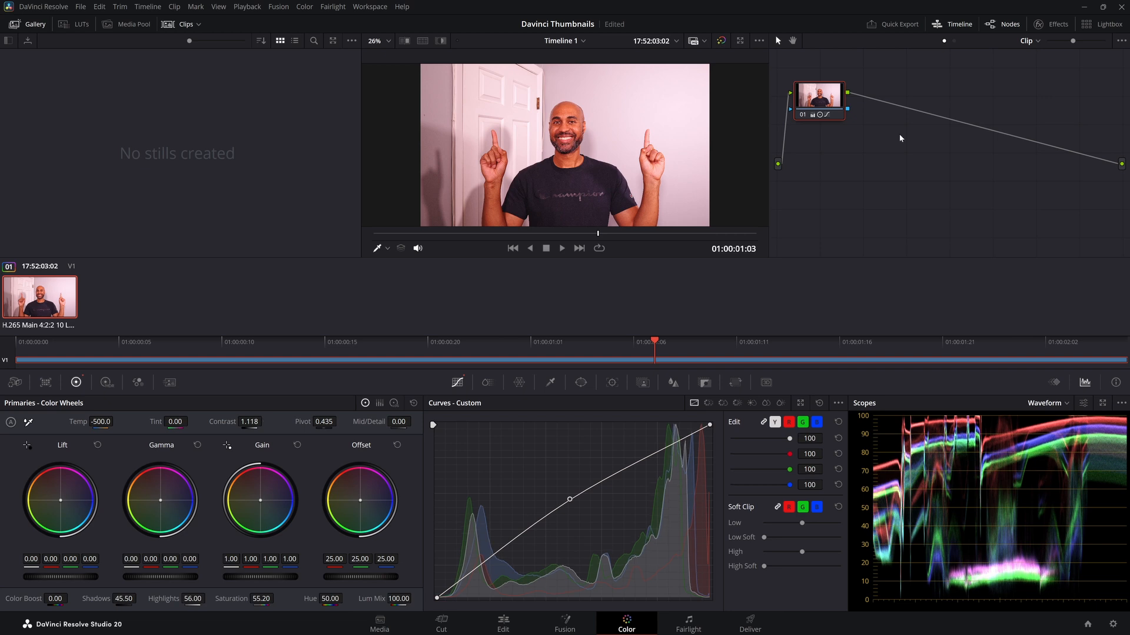
{"action": "left_click", "coordinate": [802, 115]}
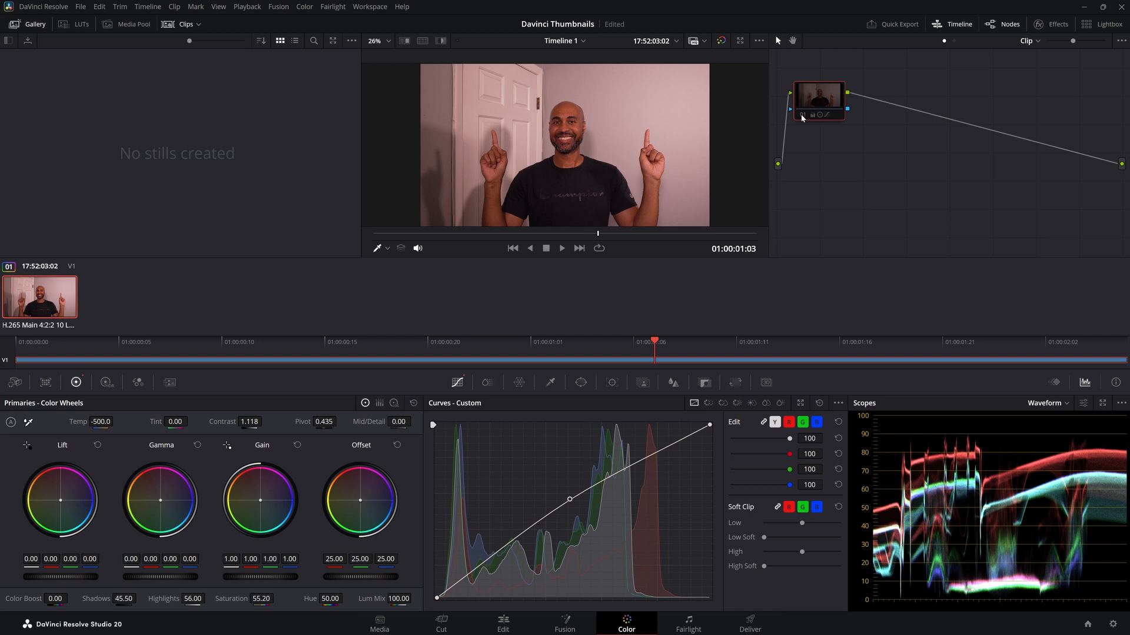
{"action": "left_click", "coordinate": [802, 115]}
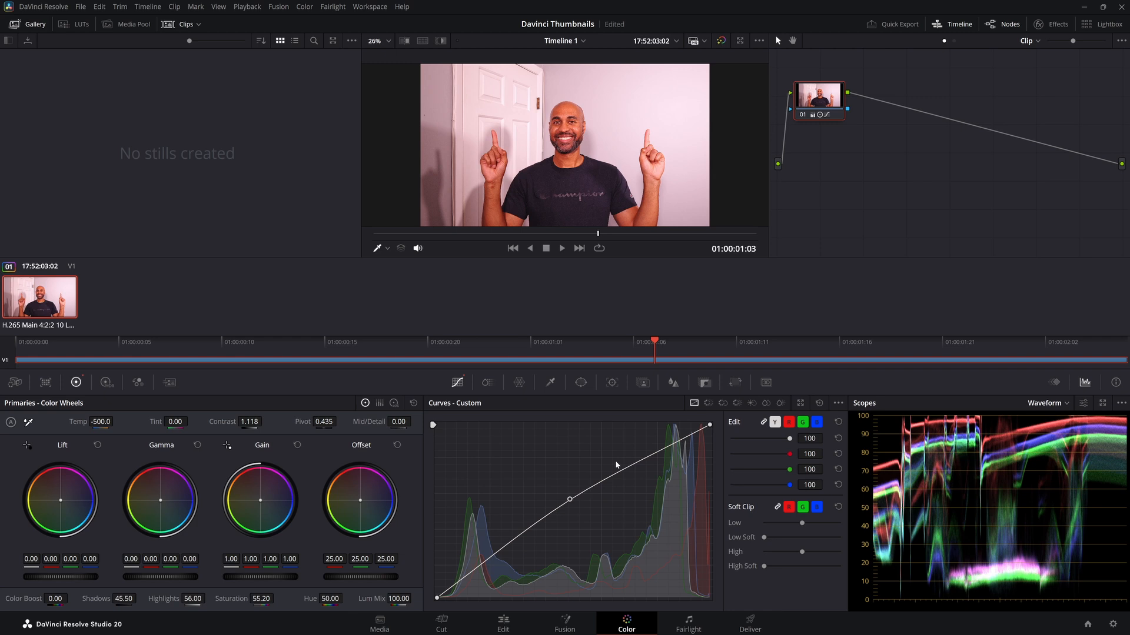
Open the frozen clip on the Fusion page and add a Magic Mask node between MediaIn1 and MediaOut1.
{"action": "key", "text": "shift+4"}
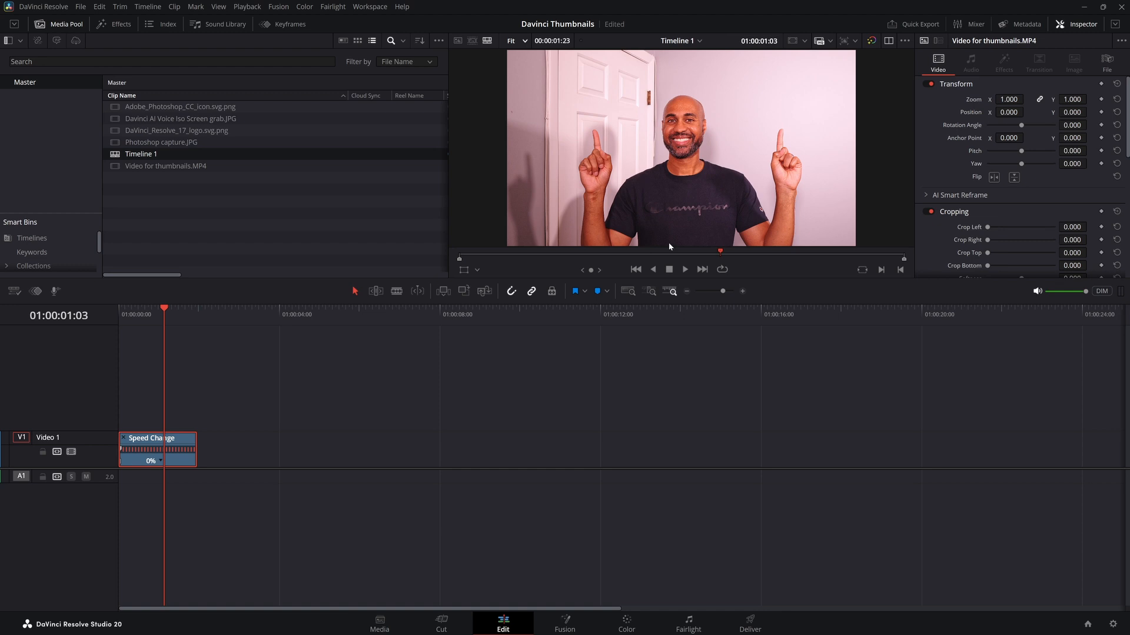
{"action": "key", "text": "shift+5"}
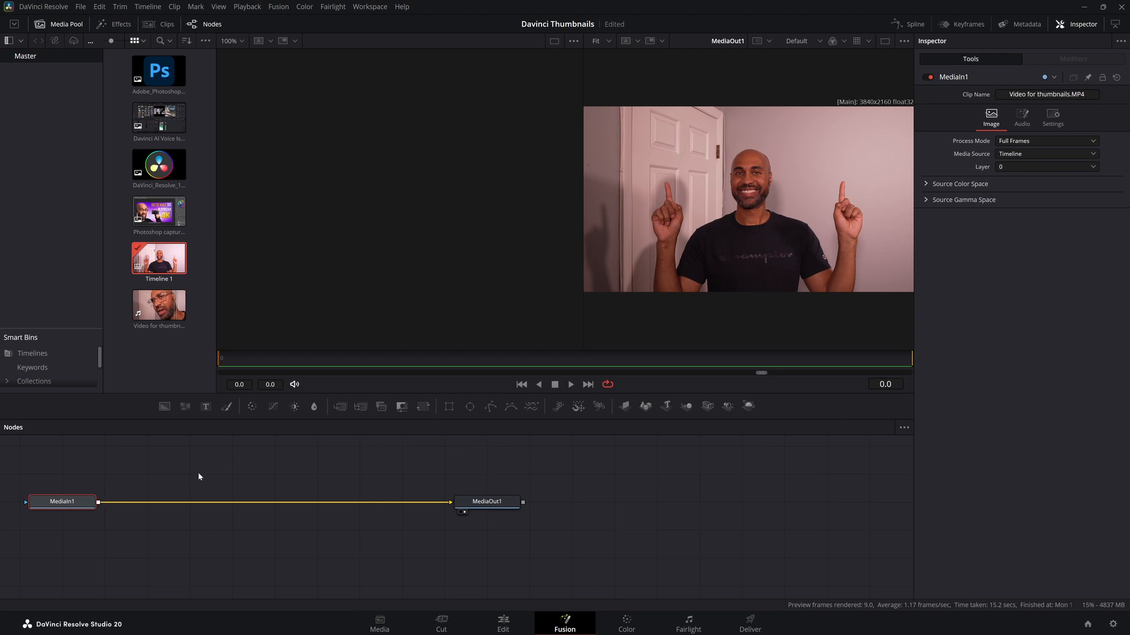
{"action": "key", "text": "shift+space"}
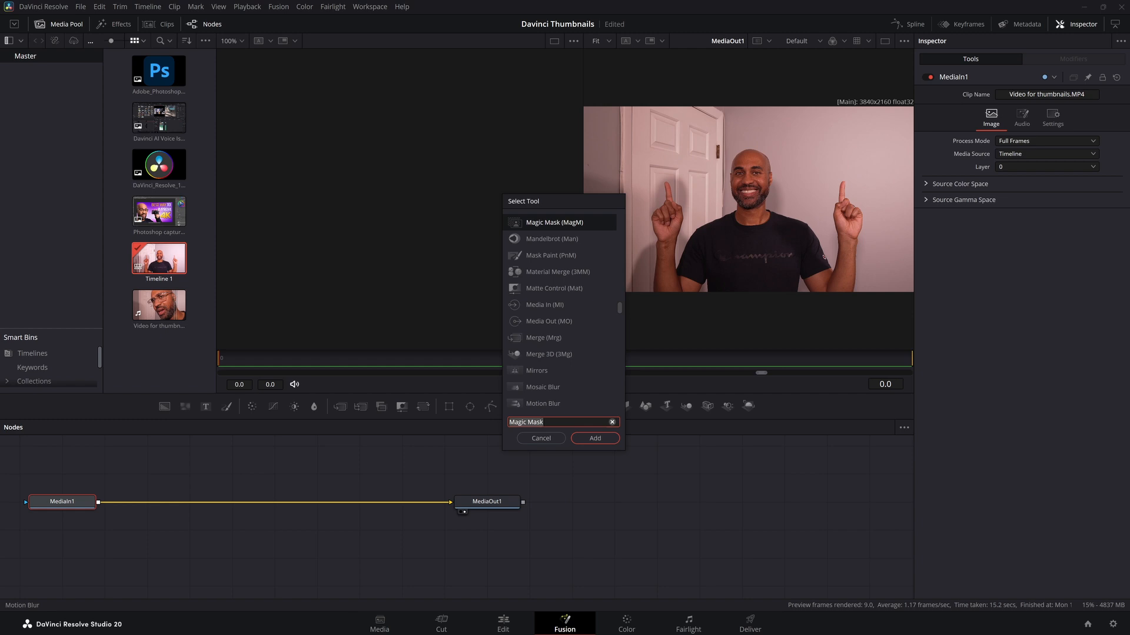
{"action": "type", "text": "Ma"}
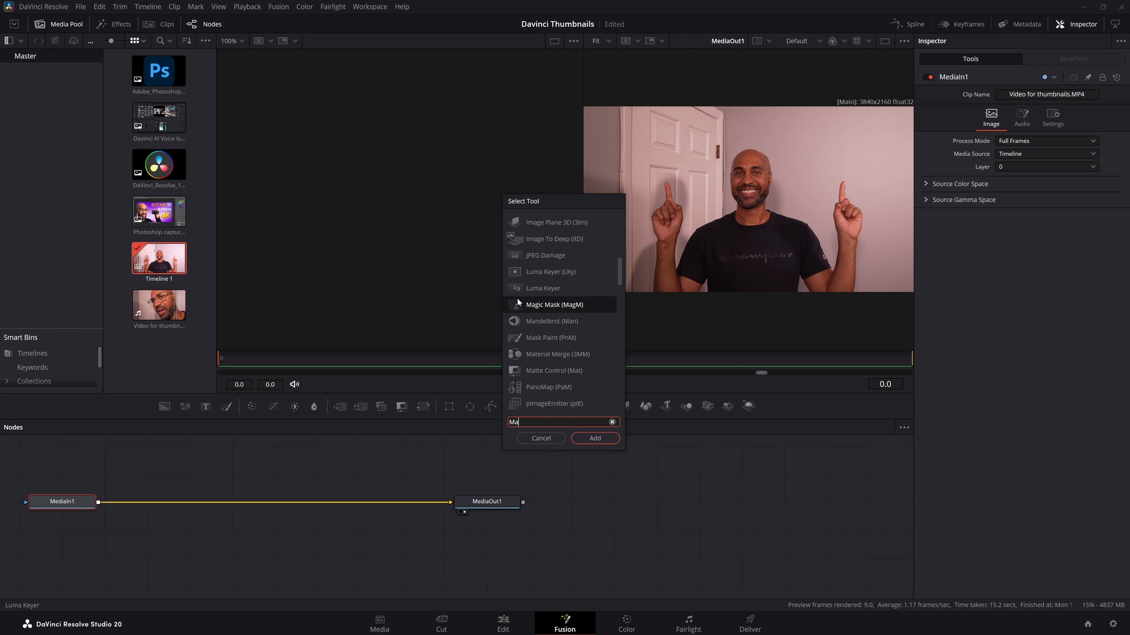
{"action": "left_click", "coordinate": [605, 437]}
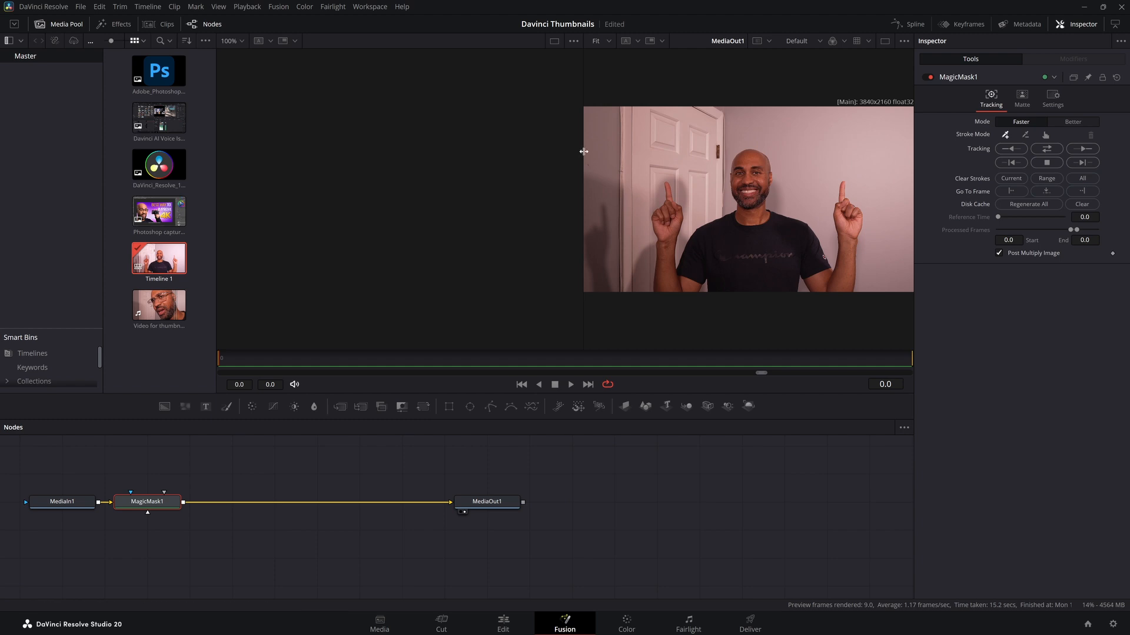
Widen the MediaOut1 viewer over the empty viewer's space and save the project.
{"action": "left_click_drag", "start_coordinate": [583, 151], "coordinate": [571, 151]}
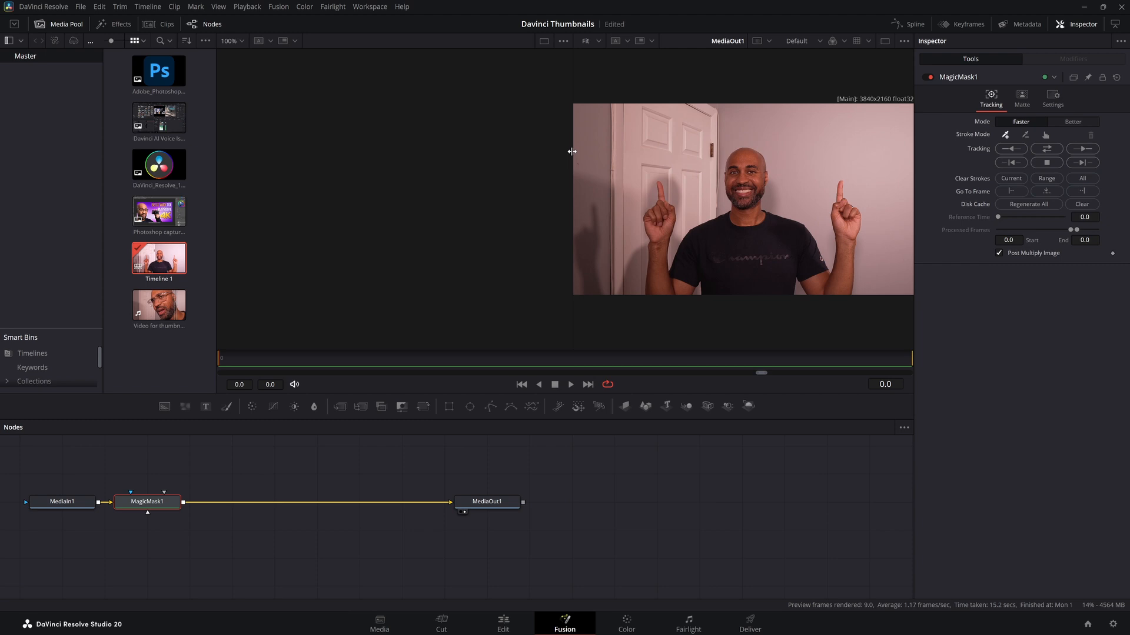
{"action": "left_click_drag", "start_coordinate": [571, 151], "coordinate": [304, 151]}
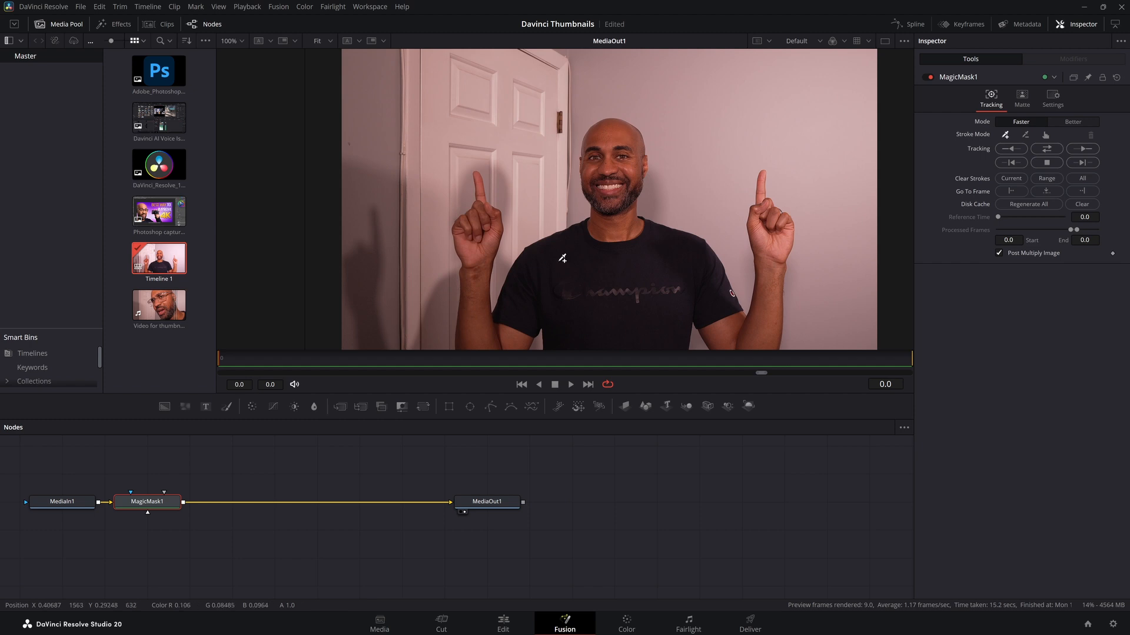
{"action": "key", "text": "ctrl+s"}
Paint one continuous Magic Mask stroke over the presenter's raised hands, arms, shirt and face to isolate him from the background.
{"action": "scroll", "coordinate": [565, 243], "scroll_direction": "up", "scroll_amount": 2}
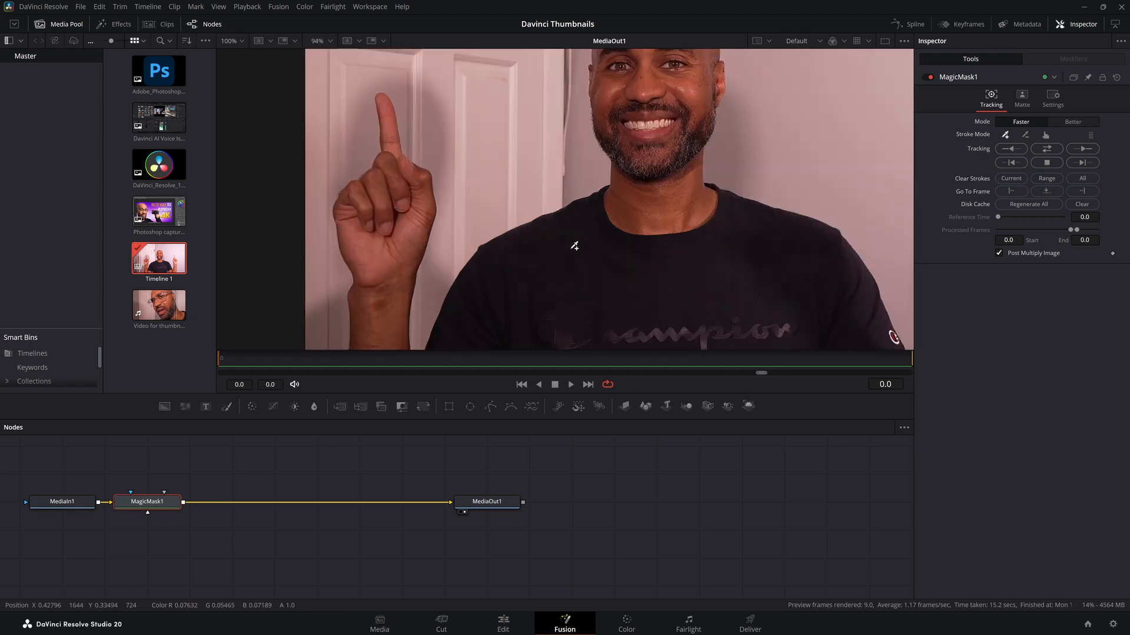
{"action": "scroll", "coordinate": [574, 246], "scroll_direction": "down", "scroll_amount": 2}
{"action": "left_click_drag", "start_coordinate": [438, 149], "coordinate": [448, 191]}
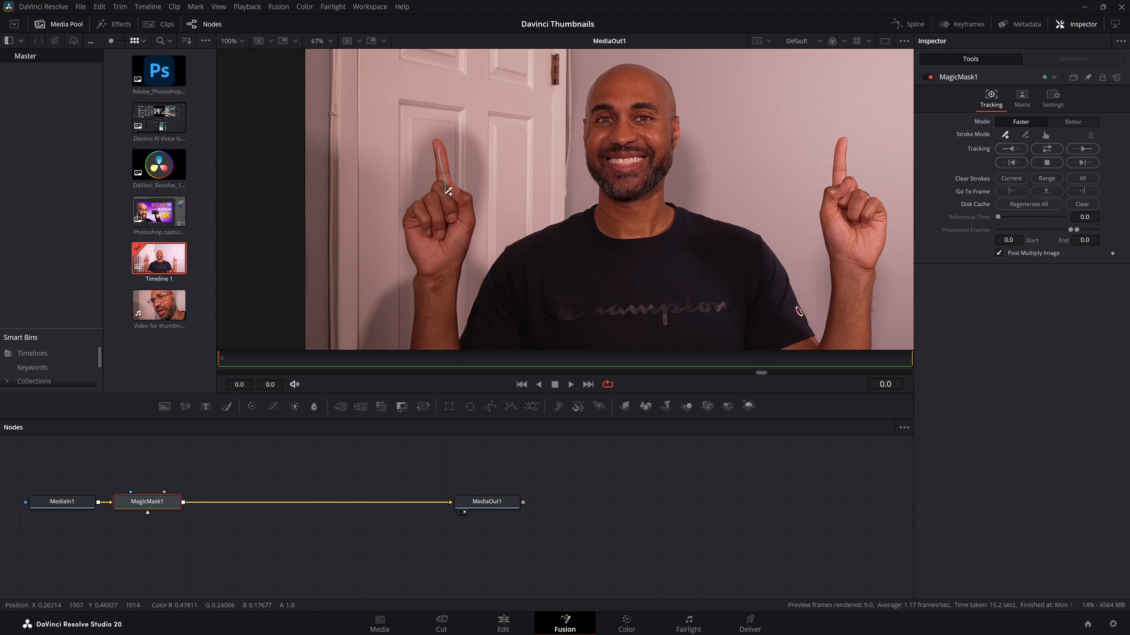
{"action": "left_click_drag", "start_coordinate": [449, 191], "coordinate": [514, 330]}
{"action": "mouse_move", "coordinate": [514, 330]}
{"action": "left_mouse_down"}
{"action": "mouse_move", "coordinate": [627, 93]}
{"action": "mouse_move", "coordinate": [621, 127]}
{"action": "left_mouse_up"}
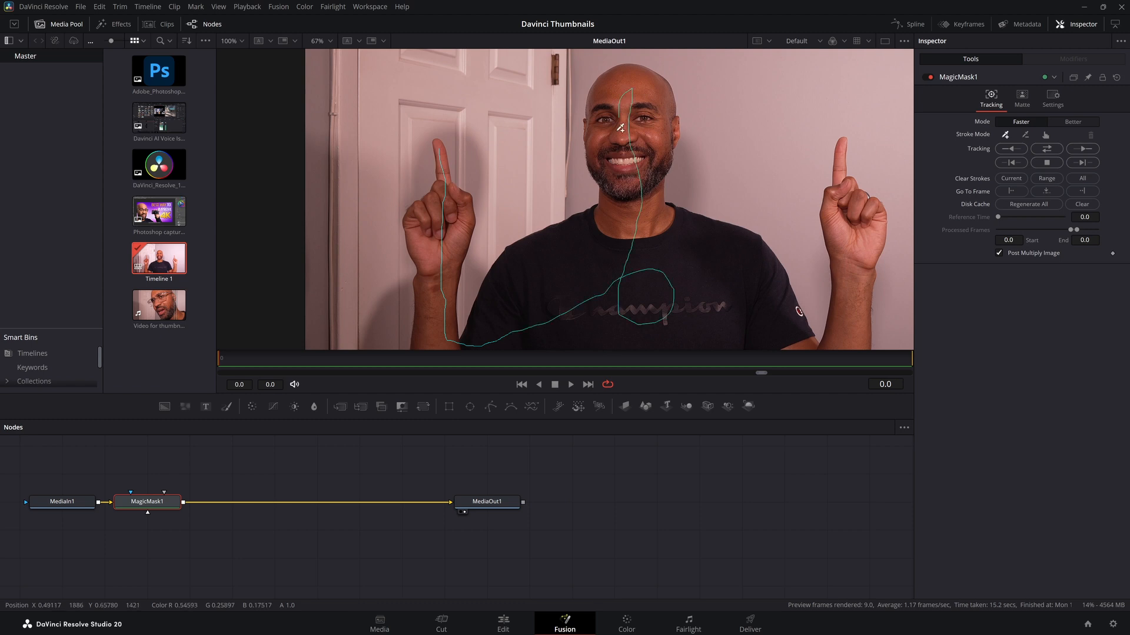
{"action": "mouse_move", "coordinate": [620, 128]}
{"action": "left_mouse_down"}
{"action": "mouse_move", "coordinate": [839, 333]}
{"action": "mouse_move", "coordinate": [844, 199]}
{"action": "left_mouse_up"}
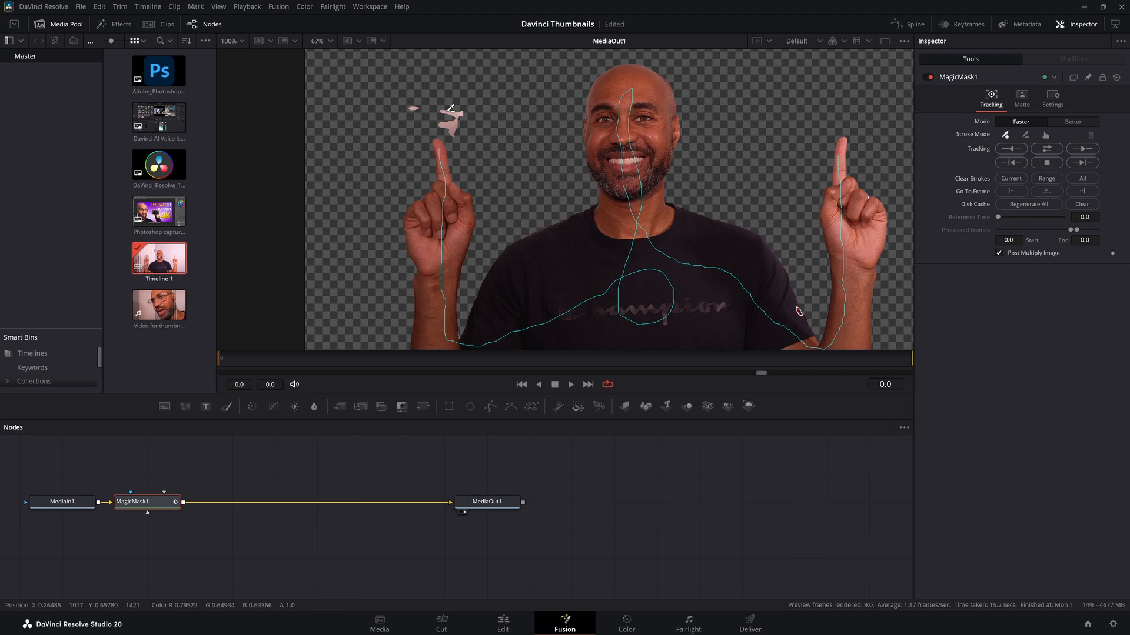
Subtract the leftover door fragment above the raised finger from the Magic Mask and inspect the cutout's edges up close.
{"action": "left_click_drag", "start_coordinate": [450, 110], "coordinate": [447, 121]}
{"action": "scroll", "coordinate": [664, 115], "scroll_direction": "up", "scroll_amount": 2}
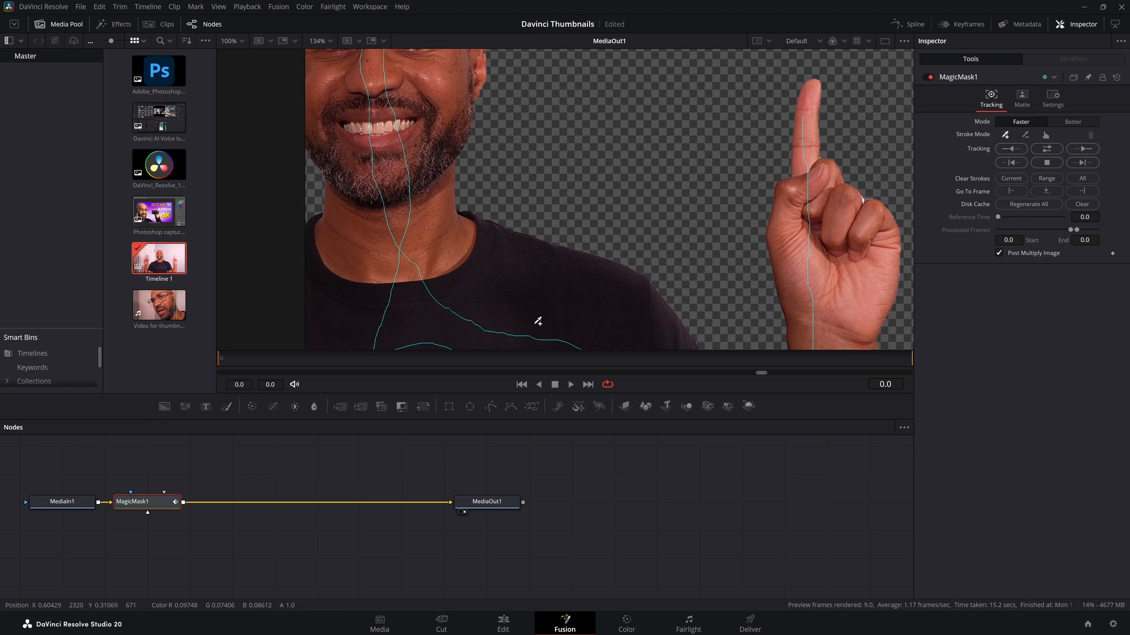
{"action": "left_click_drag", "start_coordinate": [538, 322], "coordinate": [627, 314]}
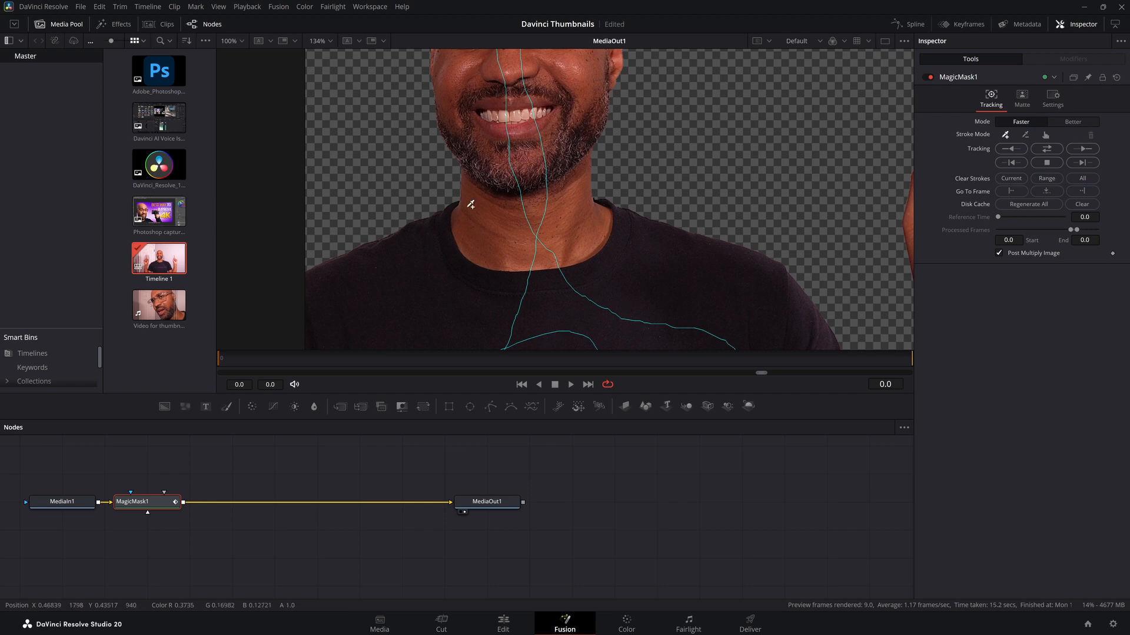
{"action": "key", "text": "ctrl+f"}
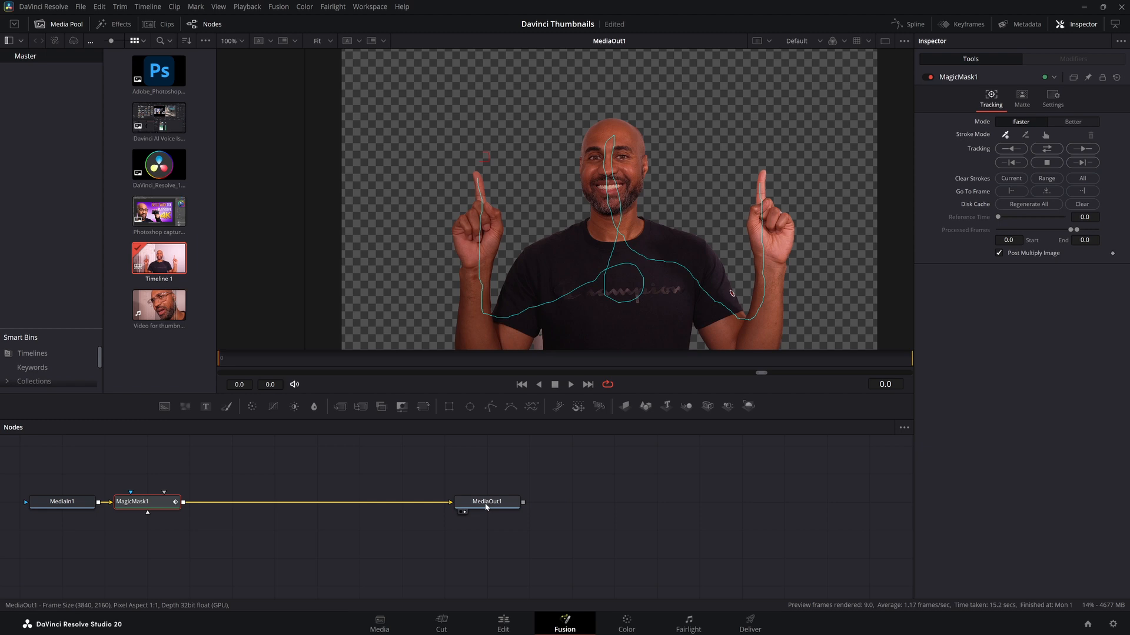
Check the masked presenter on the Edit page, revisit the Fusion composition, and return to the Edit page.
{"action": "key", "text": "shift+4"}
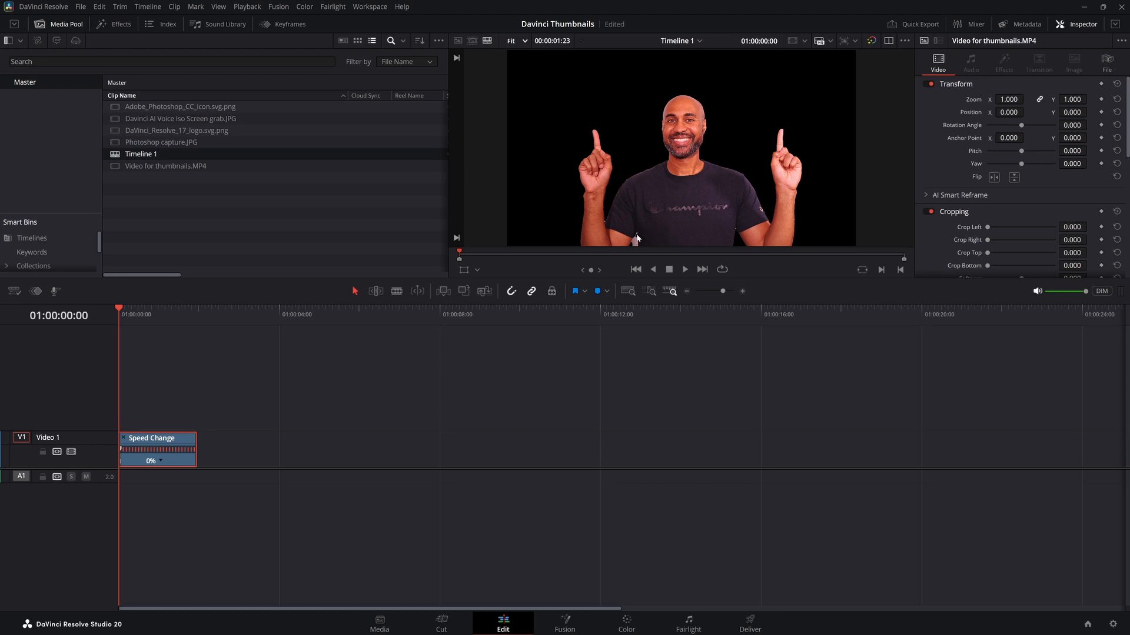
{"action": "key", "text": "shift+5"}
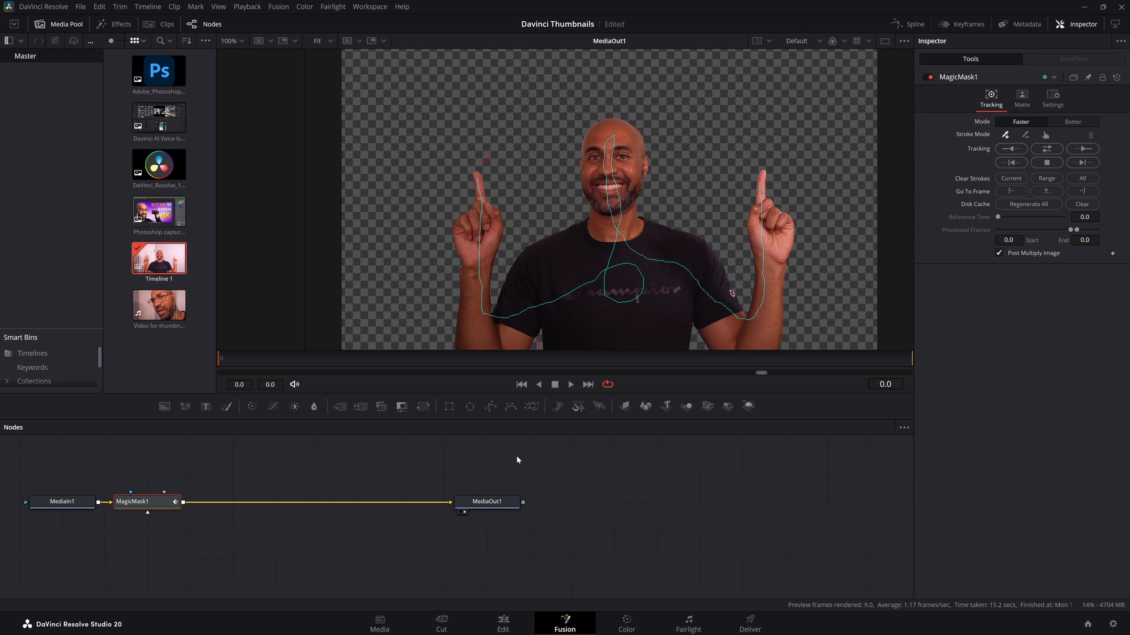
{"action": "key", "text": "shift+4"}
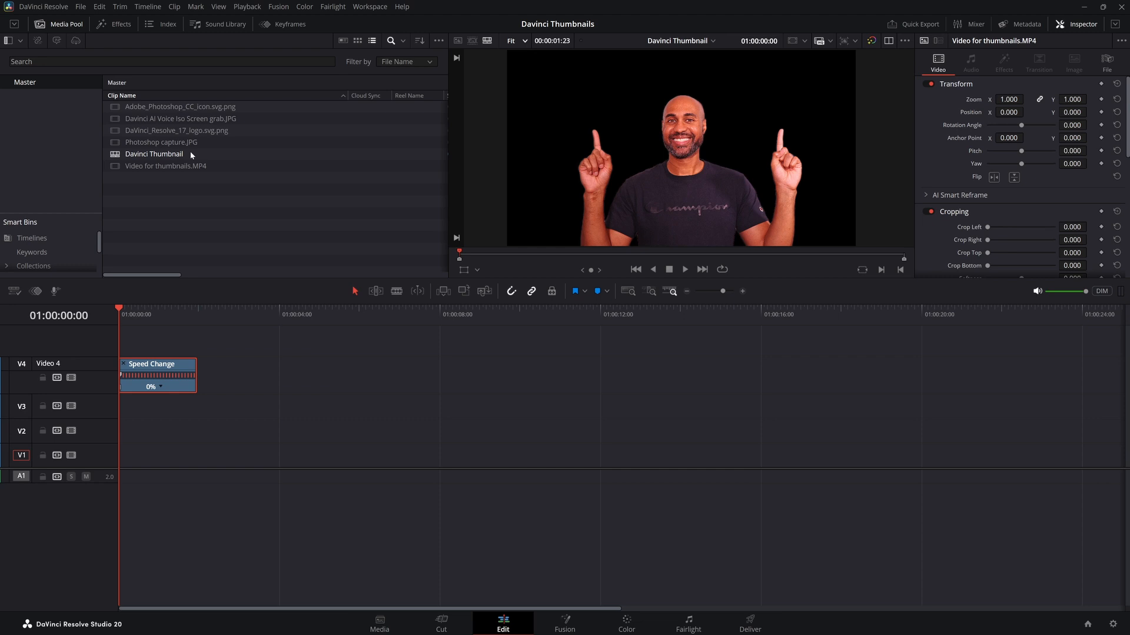
Place Photoshop capture.JPG on V1 and Davinci AI Voice Iso Screen grab.JPG on V2, both starting at 01:00:00:00.
{"action": "left_click_drag", "start_coordinate": [184, 144], "coordinate": [188, 296]}
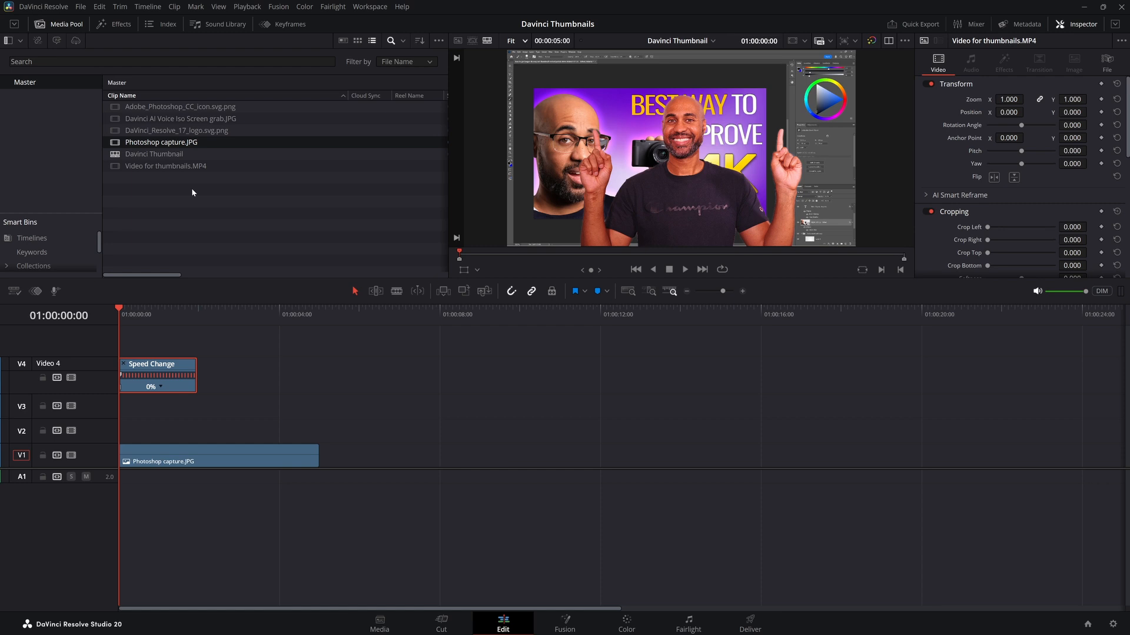
{"action": "left_click", "coordinate": [209, 119]}
{"action": "left_click_drag", "start_coordinate": [211, 131], "coordinate": [152, 428]}
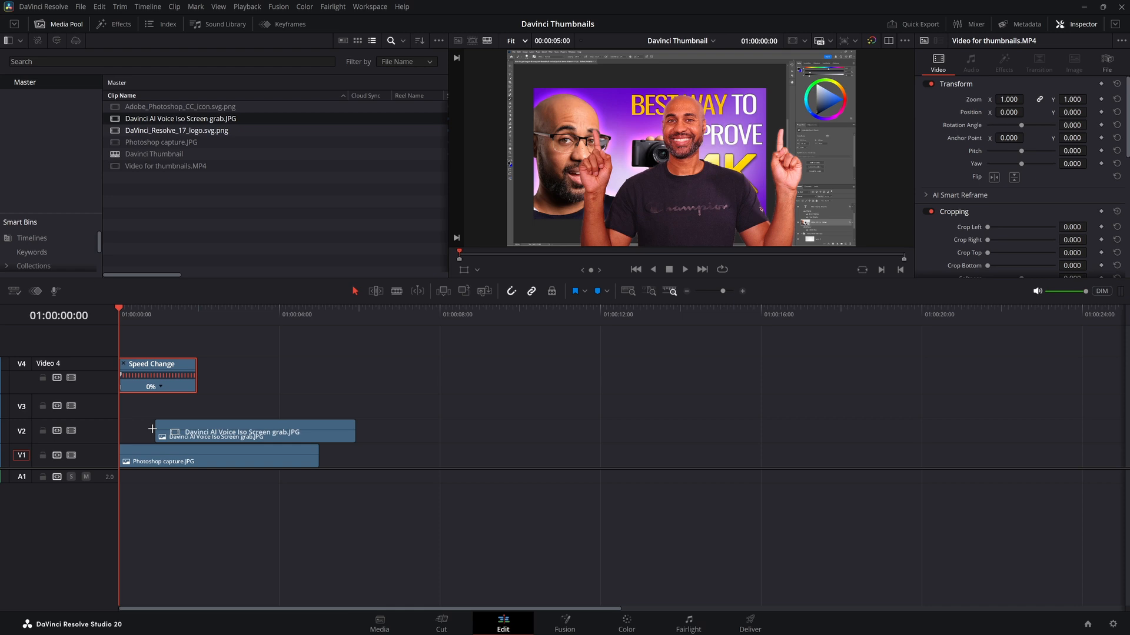
{"action": "left_click_drag", "start_coordinate": [152, 429], "coordinate": [124, 431]}
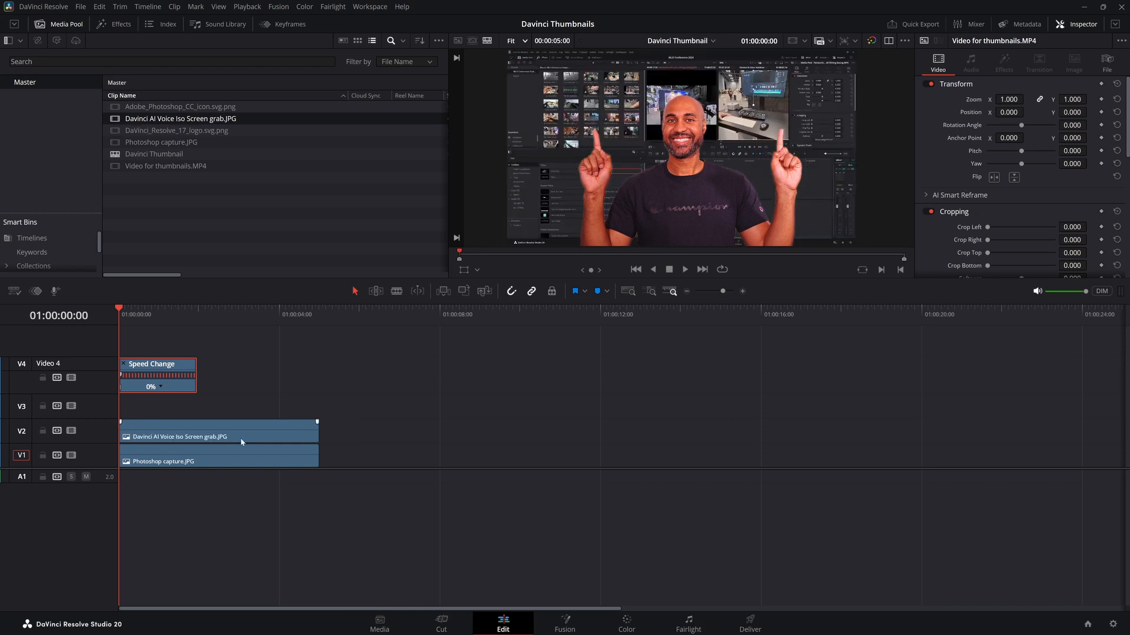
Shift the Davinci screen grab left to fill only the frame's left half, and set Photoshop capture.JPG's Position X to 52.
{"action": "left_click", "coordinate": [241, 438]}
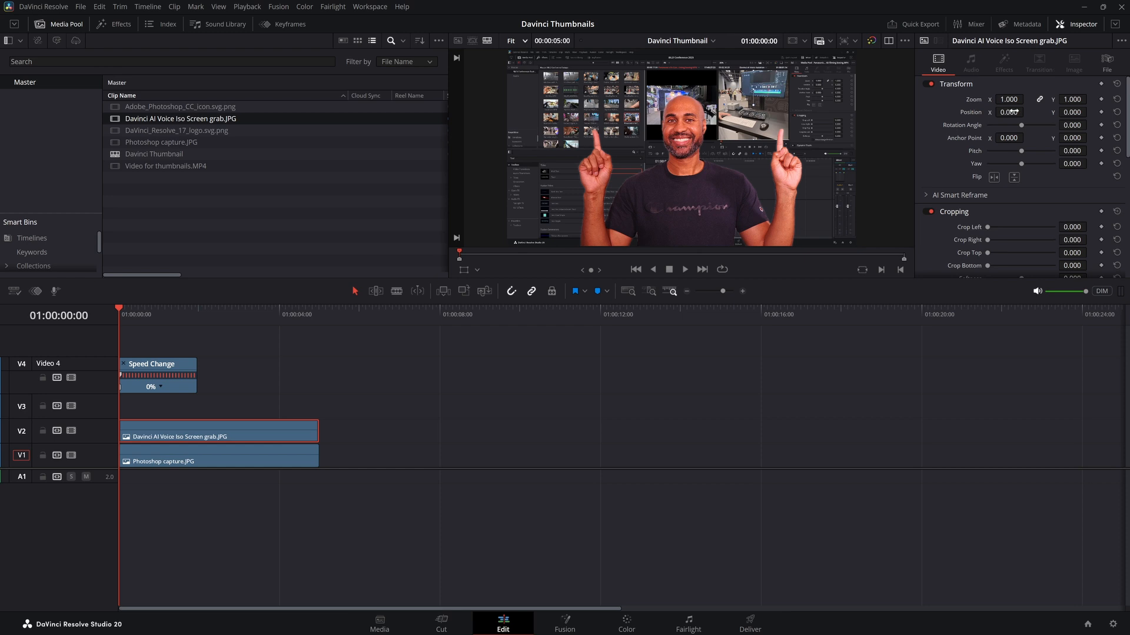
{"action": "left_click_drag", "start_coordinate": [1012, 112], "coordinate": [1026, 112]}
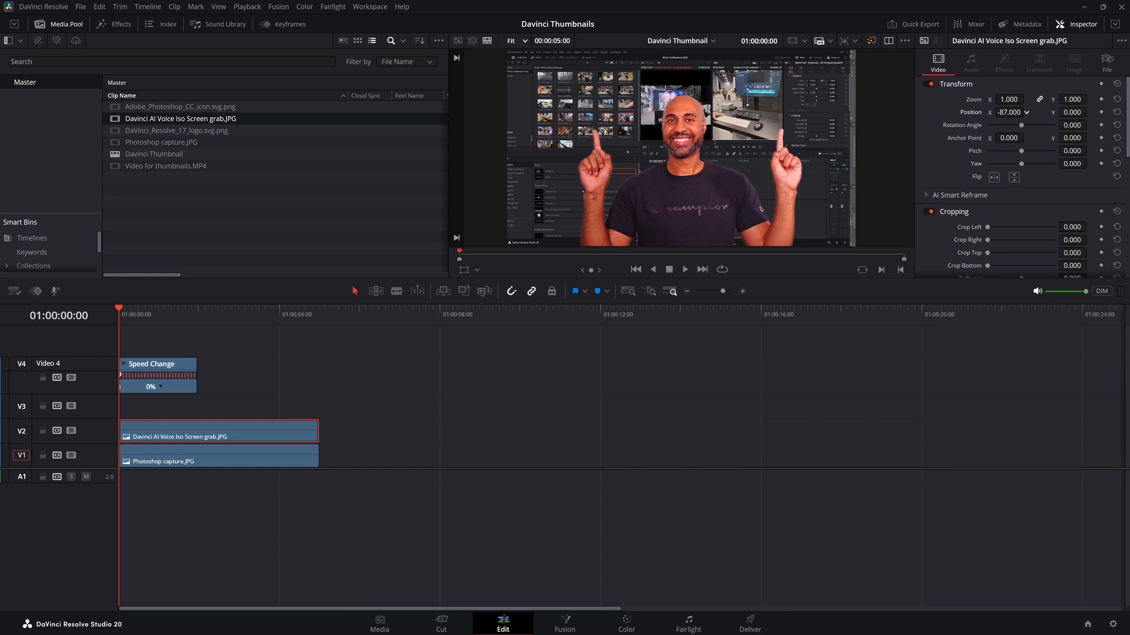
{"action": "mouse_move", "coordinate": [1026, 112]}
{"action": "left_mouse_down"}
{"action": "mouse_move", "coordinate": [1002, 111]}
{"action": "mouse_move", "coordinate": [1026, 112]}
{"action": "left_mouse_up"}
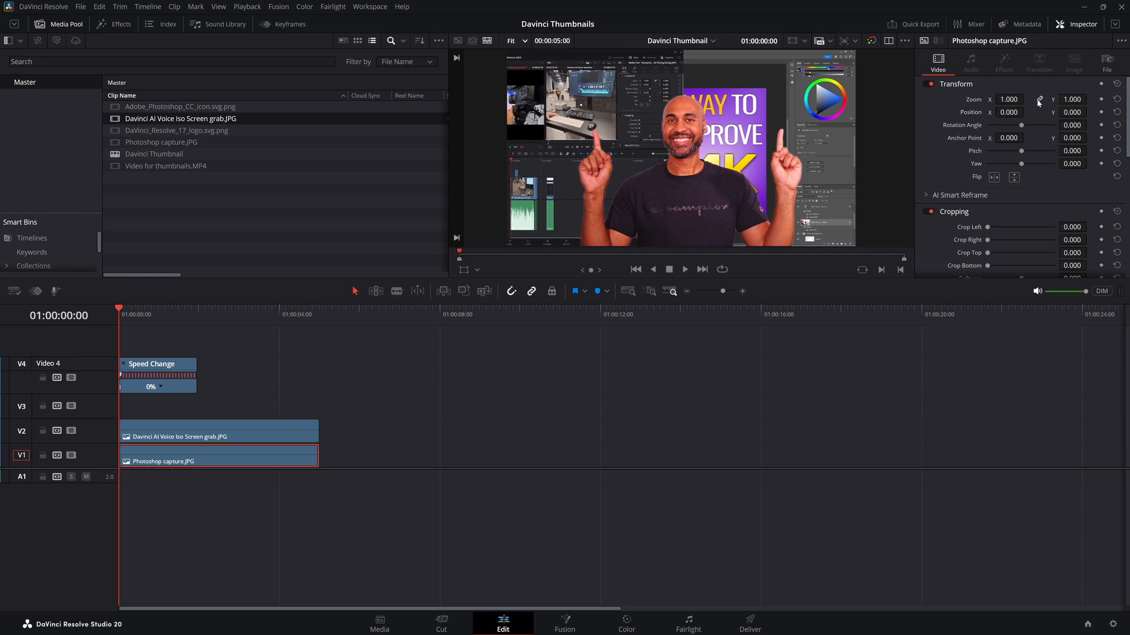
{"action": "left_click", "coordinate": [1039, 99]}
{"action": "left_click_drag", "start_coordinate": [1009, 113], "coordinate": [1039, 113]}
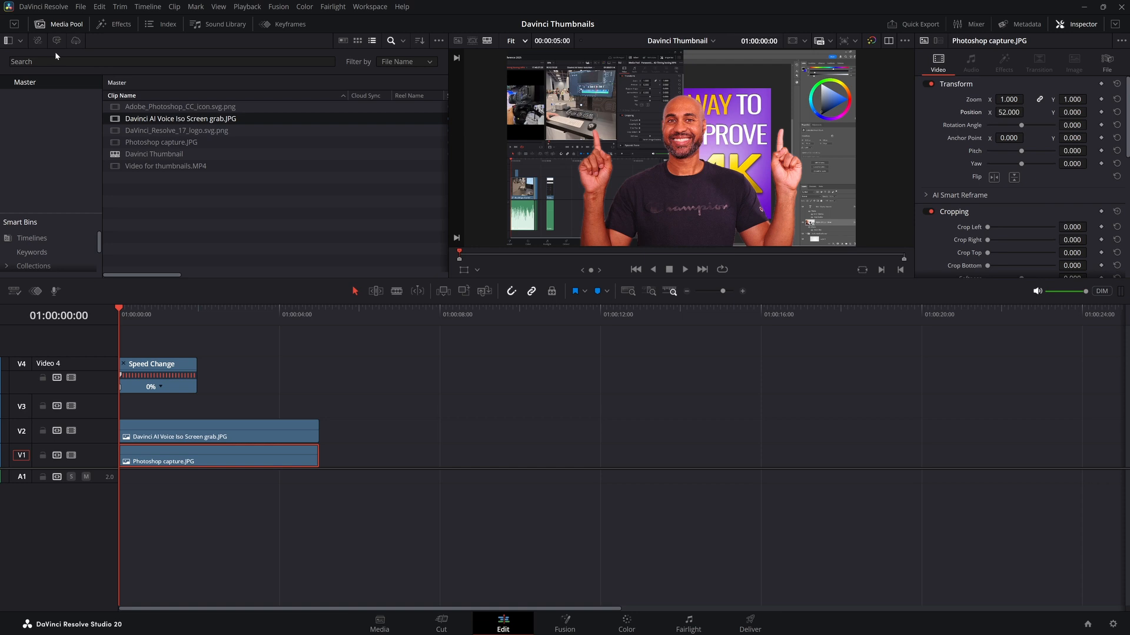
Add a Solid Color generator on V3 at the timeline start and color it cyan.
{"action": "key", "text": "ctrl+6"}
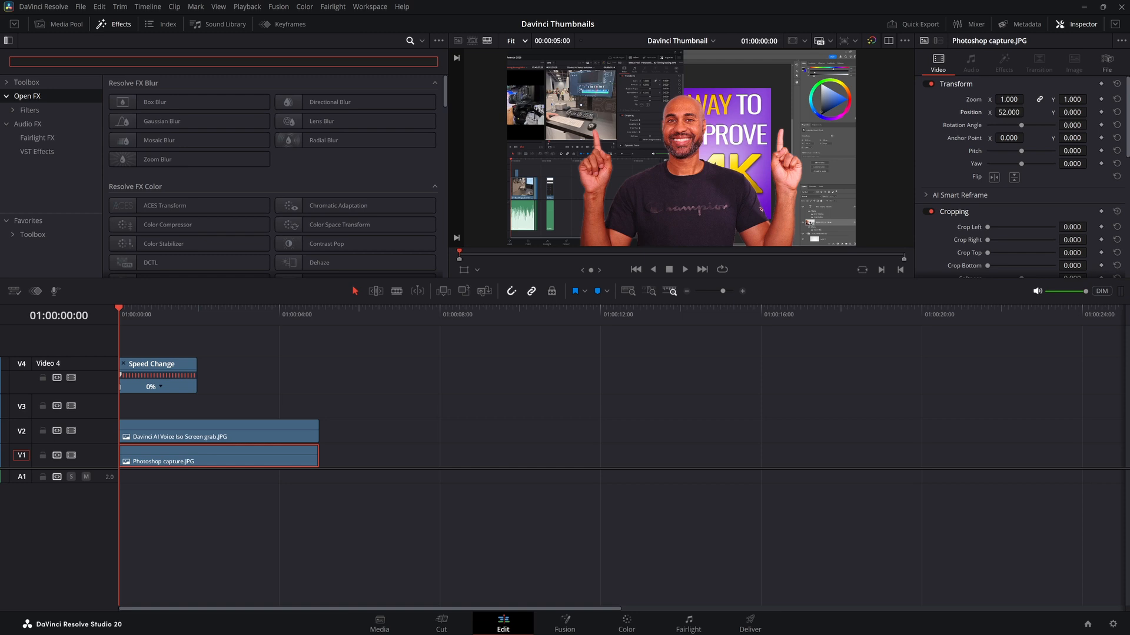
{"action": "type", "text": "sol"}
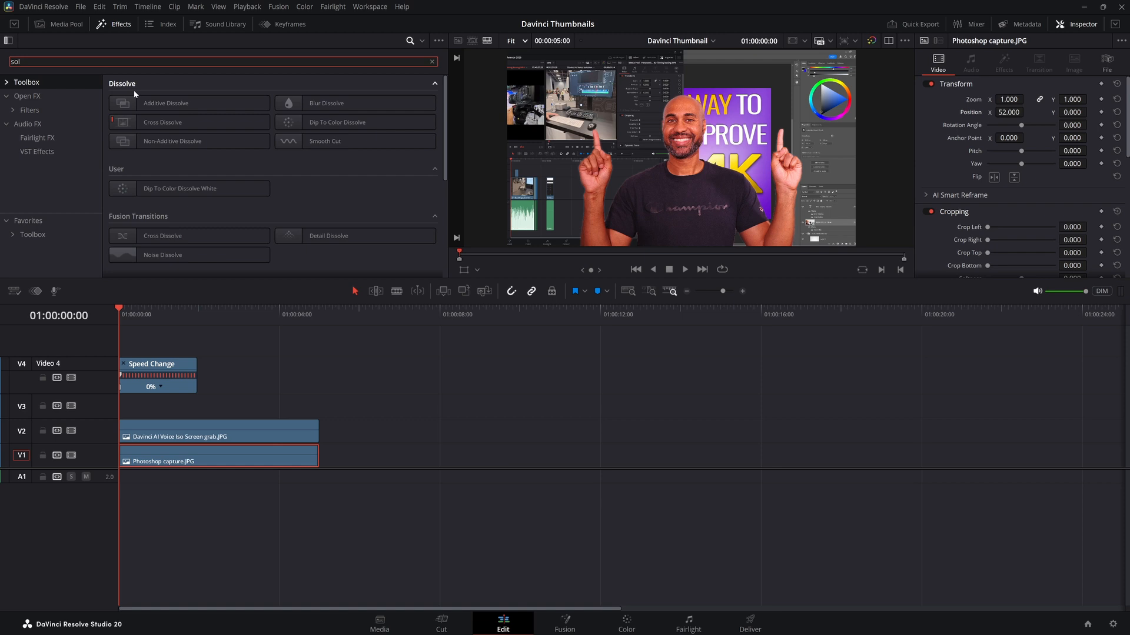
{"action": "type", "text": "i"}
{"action": "left_click_drag", "start_coordinate": [136, 103], "coordinate": [120, 419]}
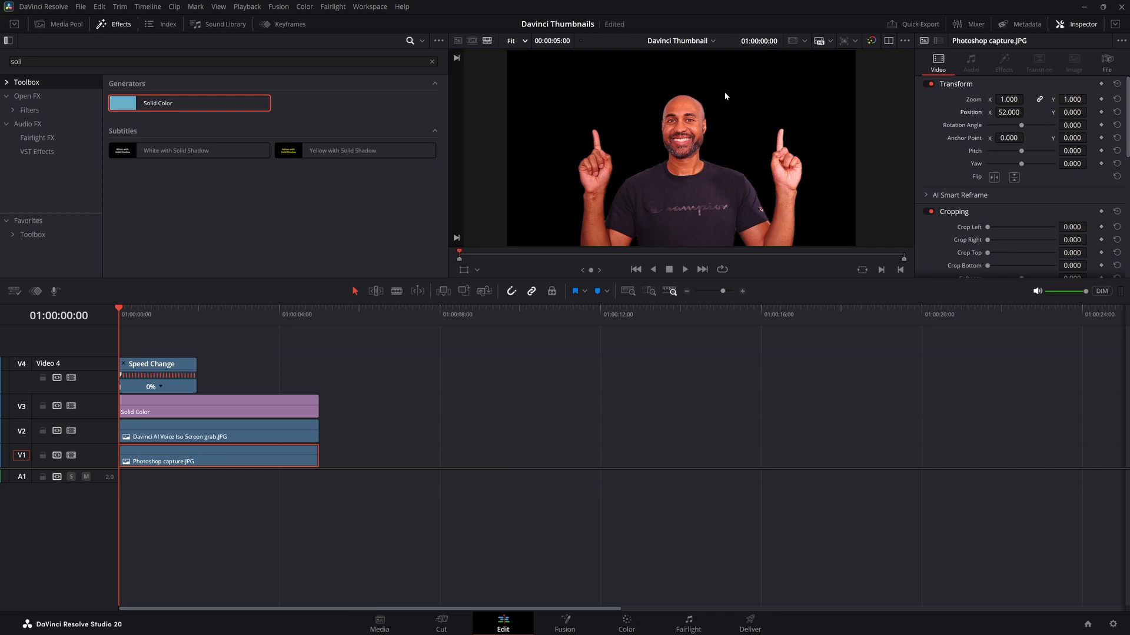
{"action": "left_click", "coordinate": [1000, 124]}
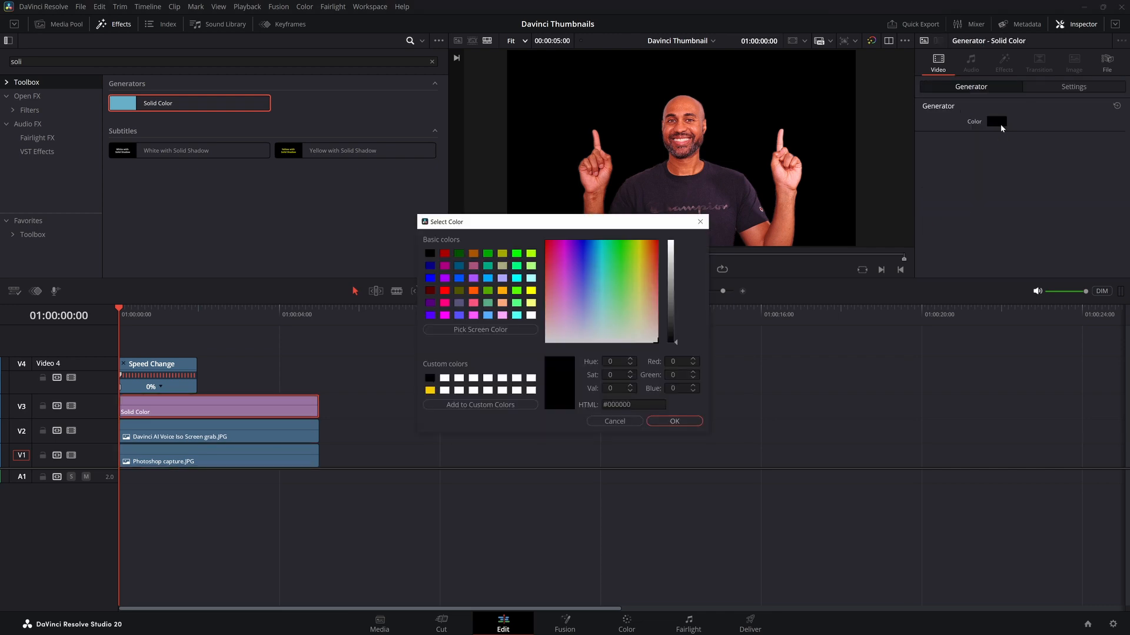
{"action": "left_click", "coordinate": [602, 261]}
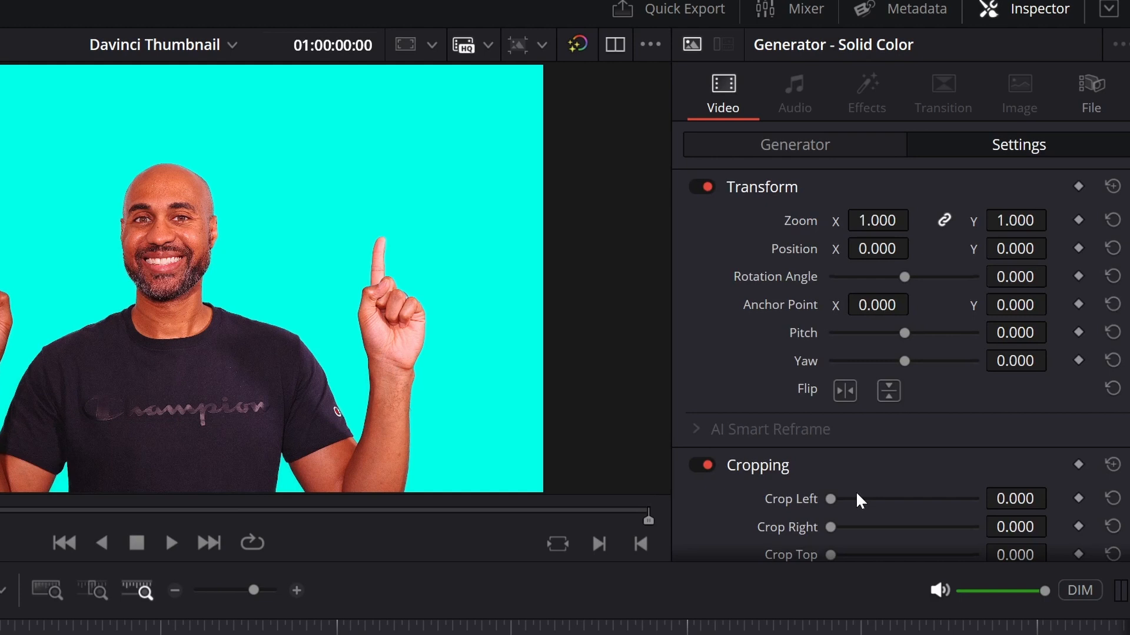
Crop the solid color into a thin vertical divider with Crop Left 1789.44 and Crop Right 1992.96, at Position X 102.
{"action": "left_click_drag", "start_coordinate": [857, 499], "coordinate": [898, 499]}
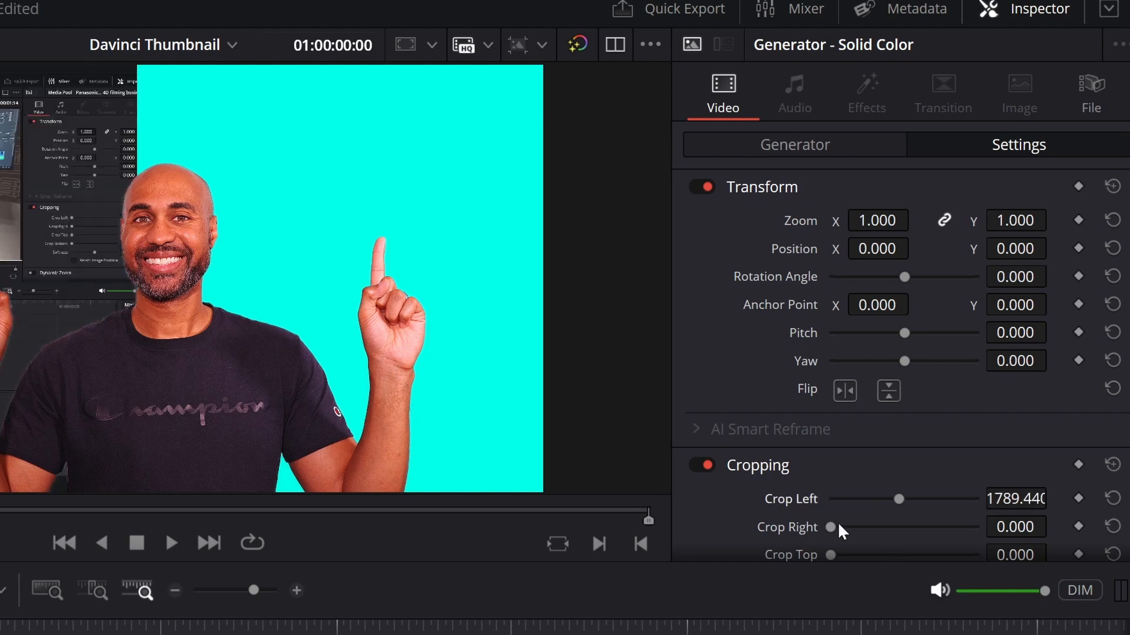
{"action": "left_click_drag", "start_coordinate": [832, 527], "coordinate": [905, 527]}
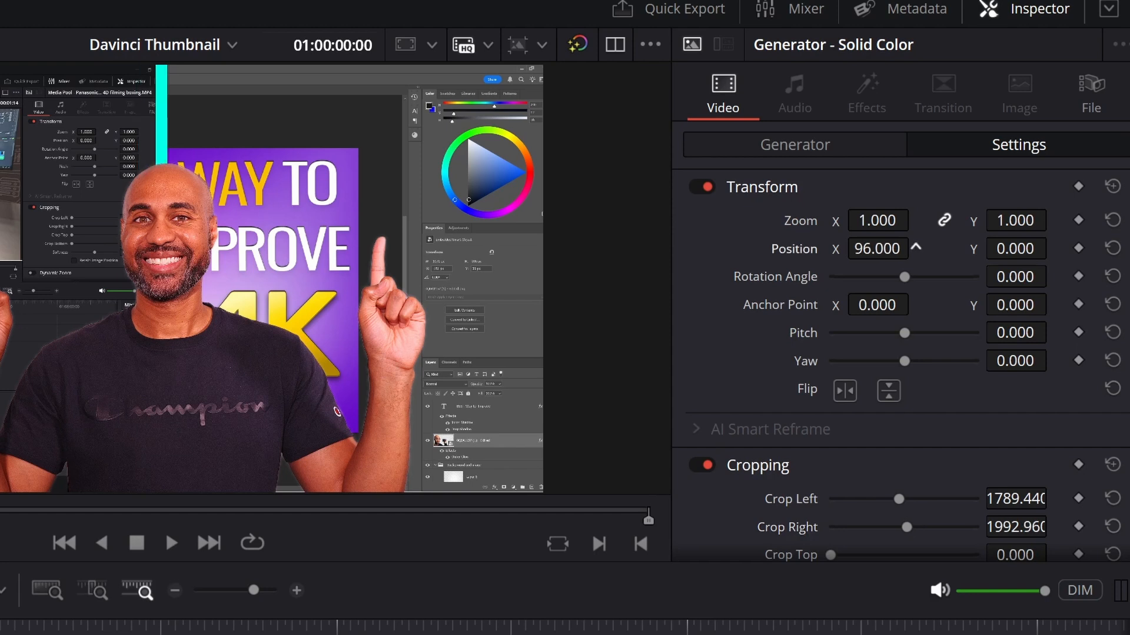
{"action": "left_click_drag", "start_coordinate": [916, 247], "coordinate": [916, 247]}
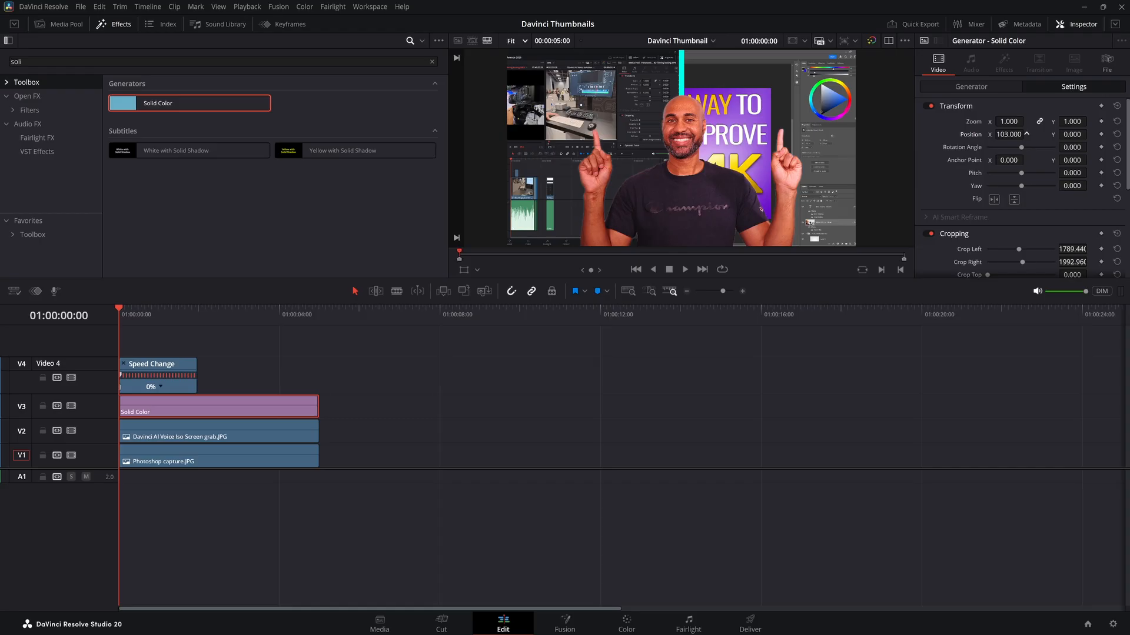
Reduce the presenter clip's Saturation on the Color page.
{"action": "left_click", "coordinate": [625, 627]}
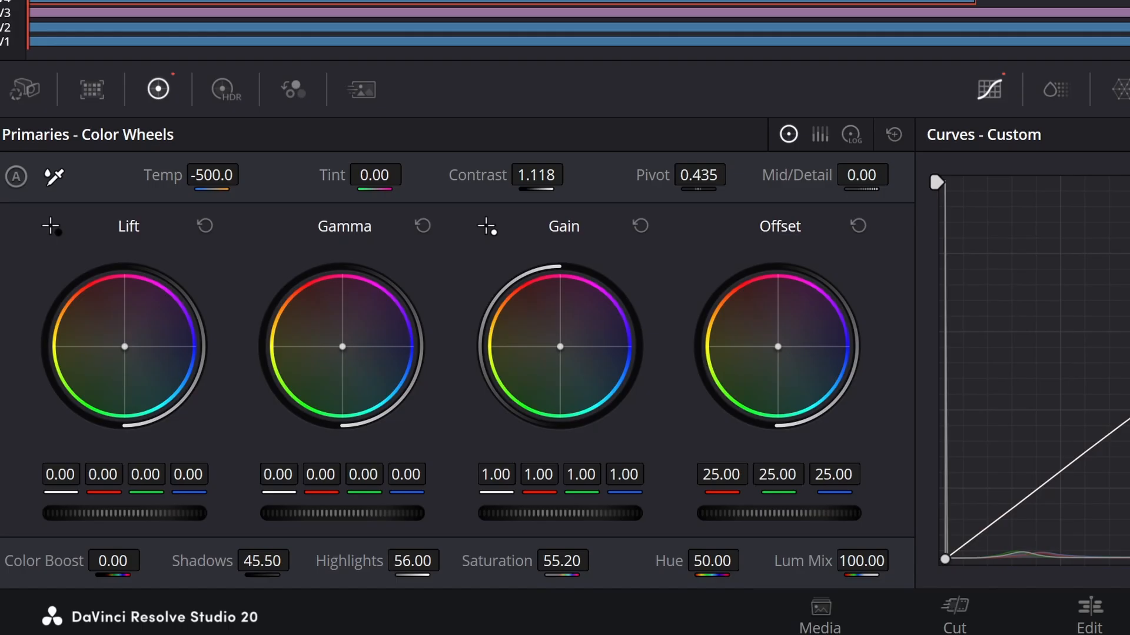
{"action": "left_click_drag", "start_coordinate": [562, 561], "coordinate": [500, 560]}
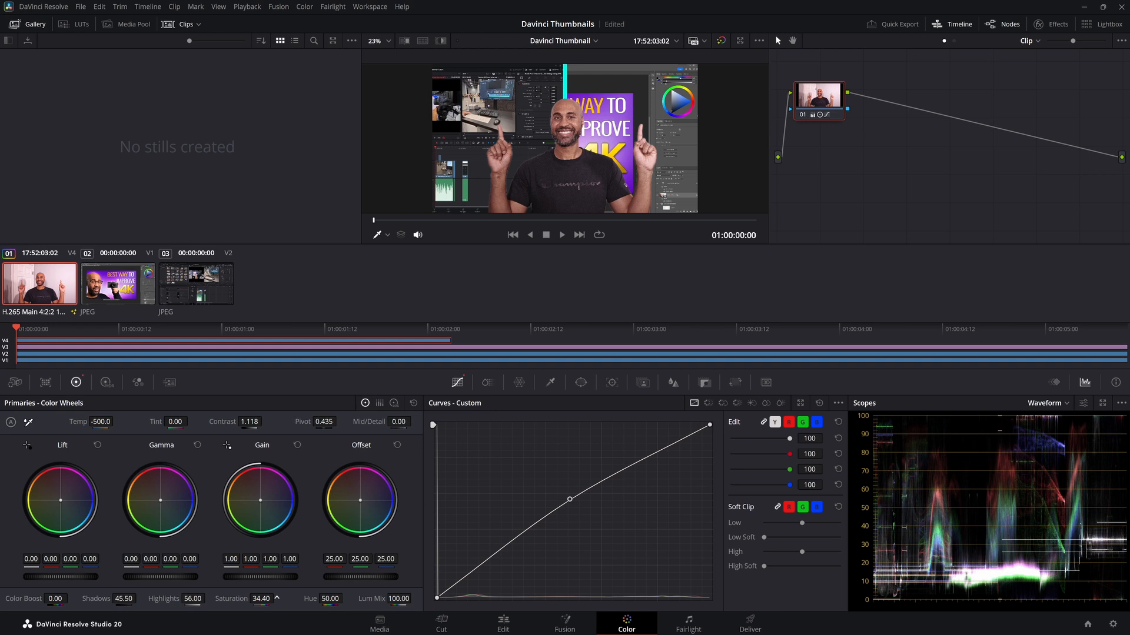
{"action": "left_click_drag", "start_coordinate": [276, 598], "coordinate": [313, 598]}
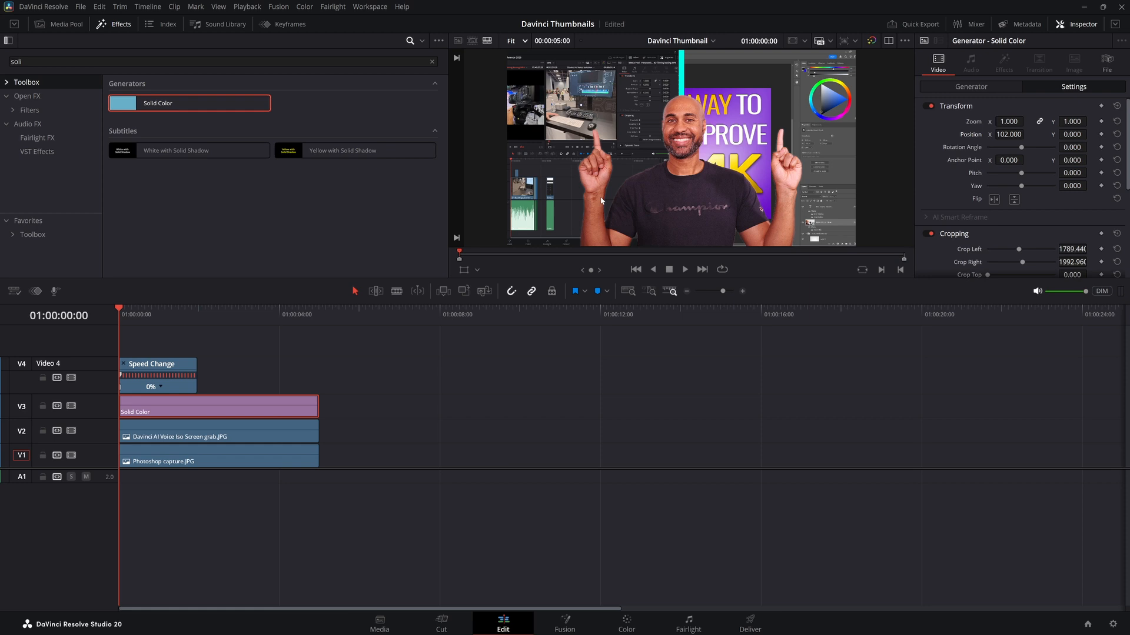
Trim the clips on V1, V2 and V3 to end together with the presenter clip on V4.
{"action": "left_click_drag", "start_coordinate": [353, 459], "coordinate": [196, 412]}
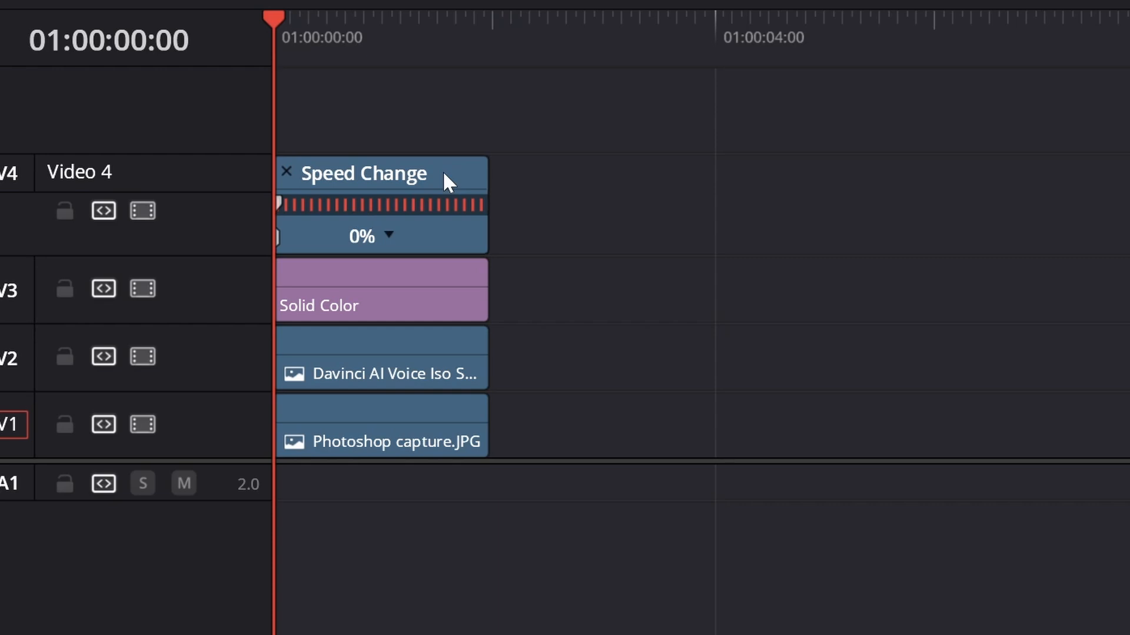
Apply the Drop Shadow effect to the presenter clip on V4 and set its shadow color to cyan.
{"action": "left_click", "coordinate": [444, 174]}
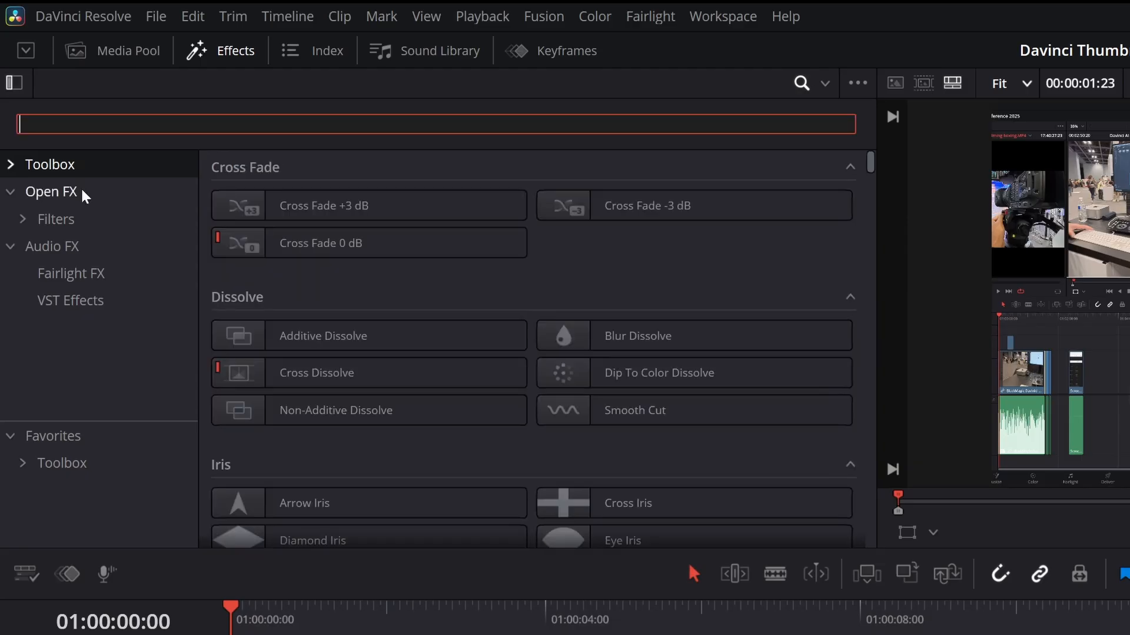
{"action": "type", "text": "drop"}
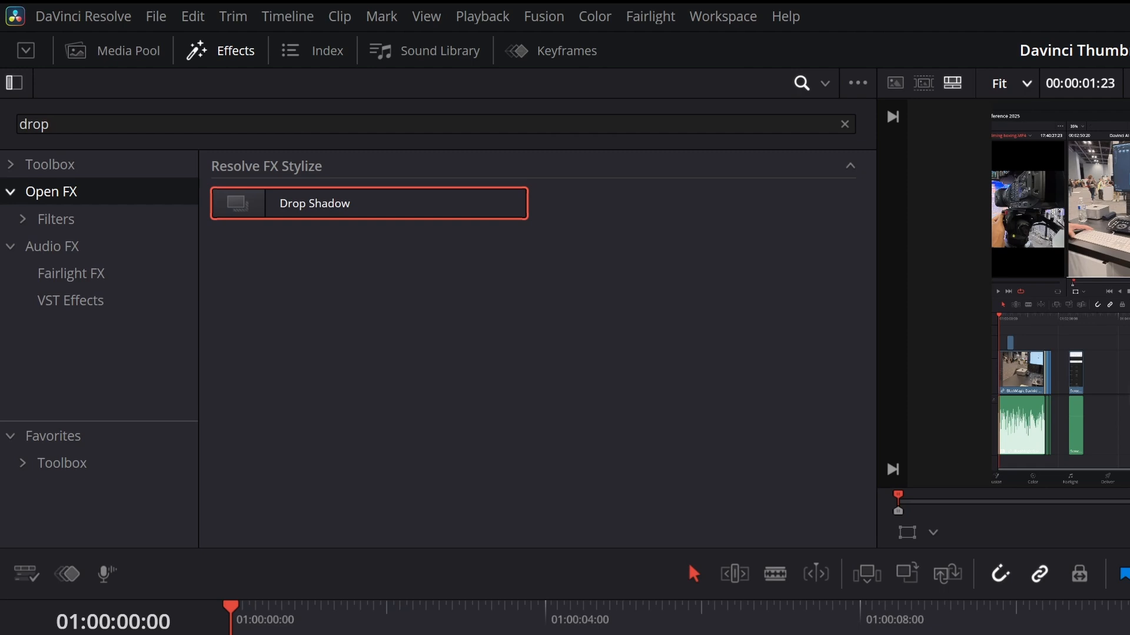
{"action": "left_click_drag", "start_coordinate": [315, 203], "coordinate": [249, 634]}
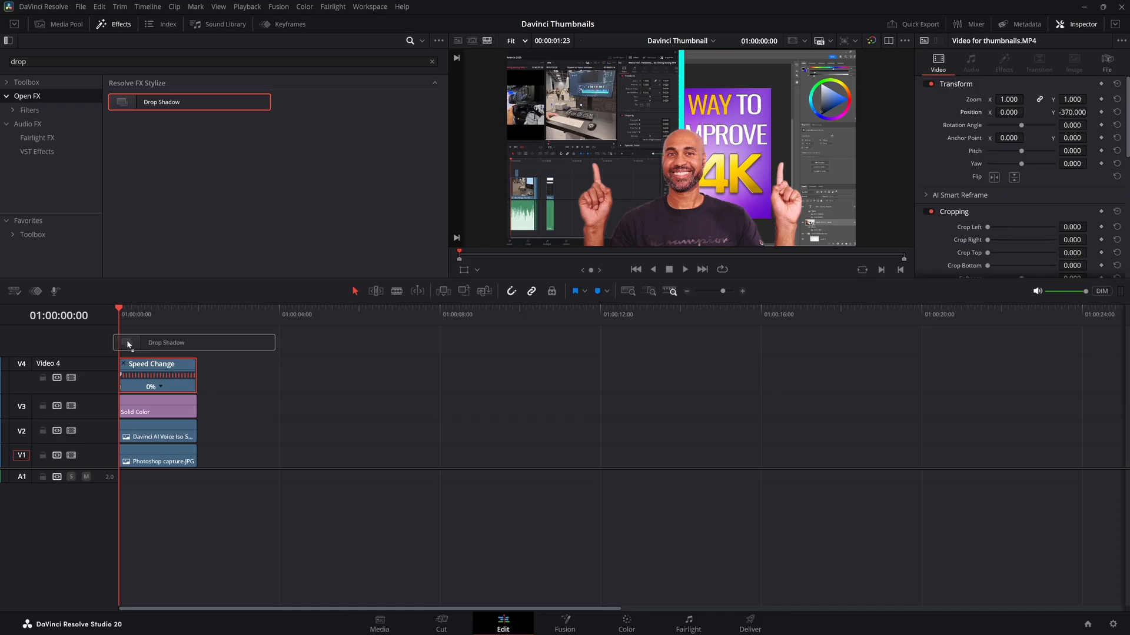
{"action": "left_click_drag", "start_coordinate": [128, 344], "coordinate": [153, 368]}
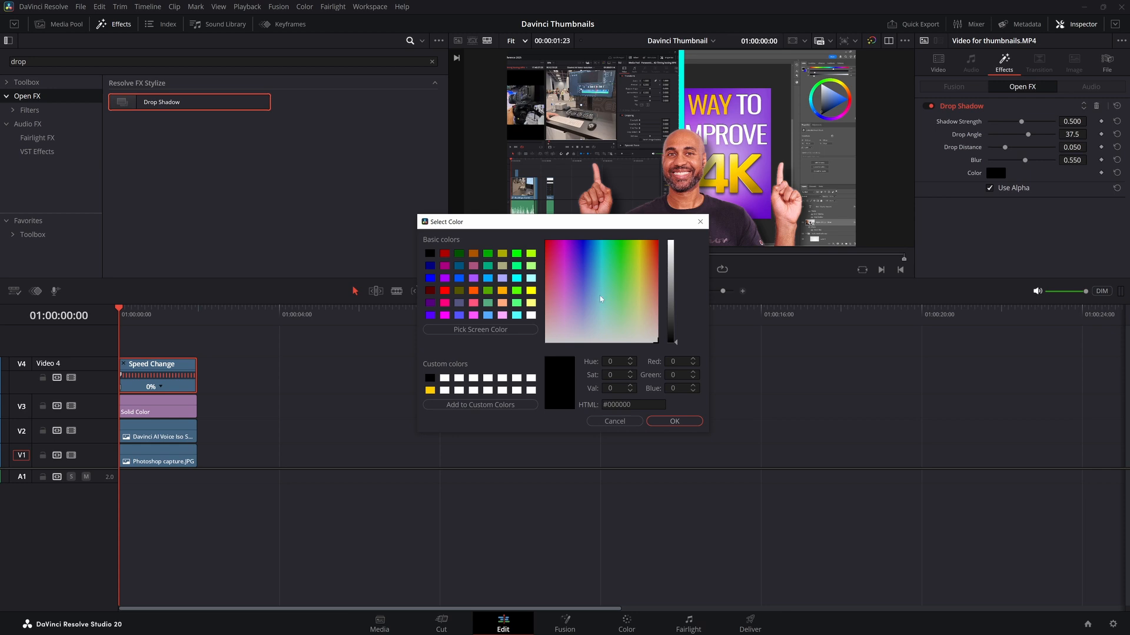
{"action": "left_click", "coordinate": [609, 242]}
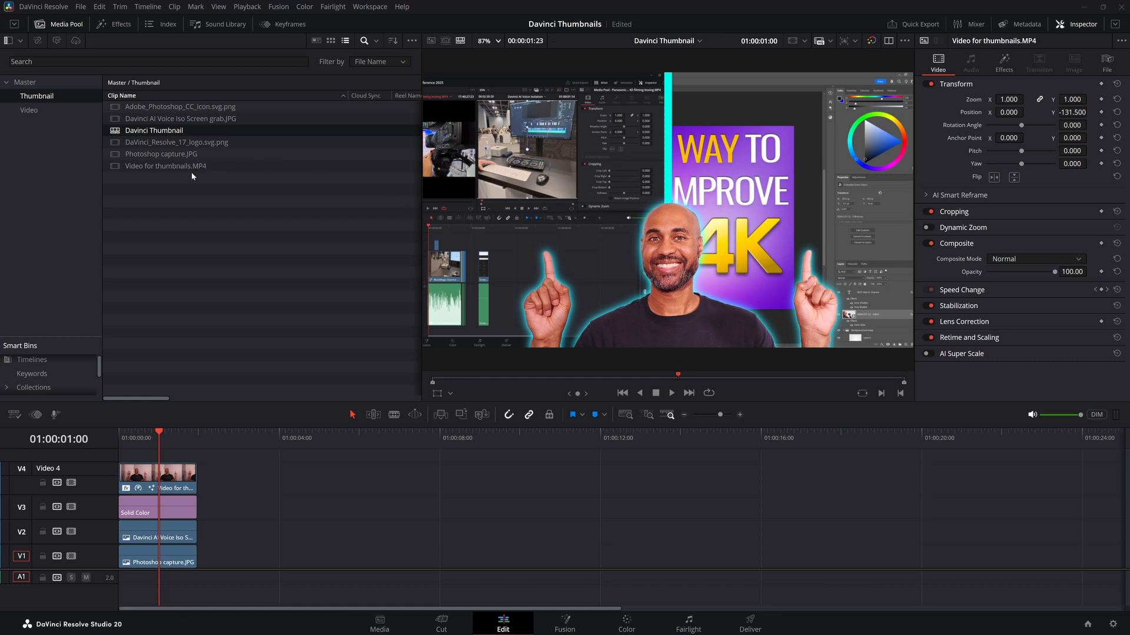
Open Photoshop capture.JPG from the Thumbnail bin in the source viewer.
{"action": "double_click", "coordinate": [188, 157]}
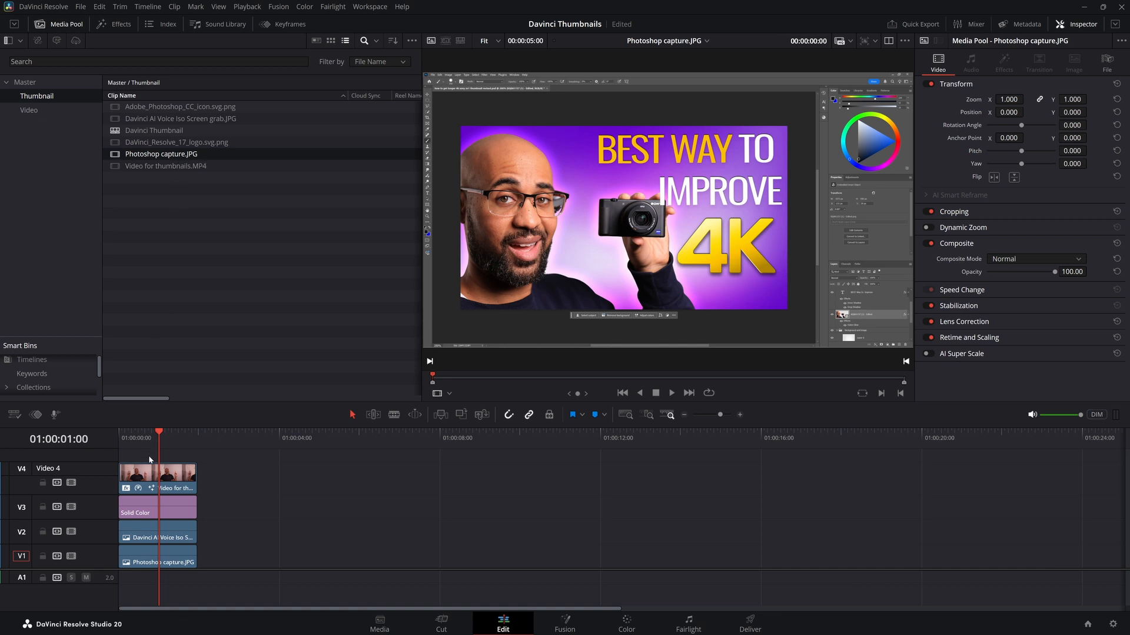
Add two video tracks above Video 4 and no audio tracks, and enlarge the timeline area to show them all.
{"action": "right_click", "coordinate": [100, 456]}
{"action": "left_click", "coordinate": [125, 480]}
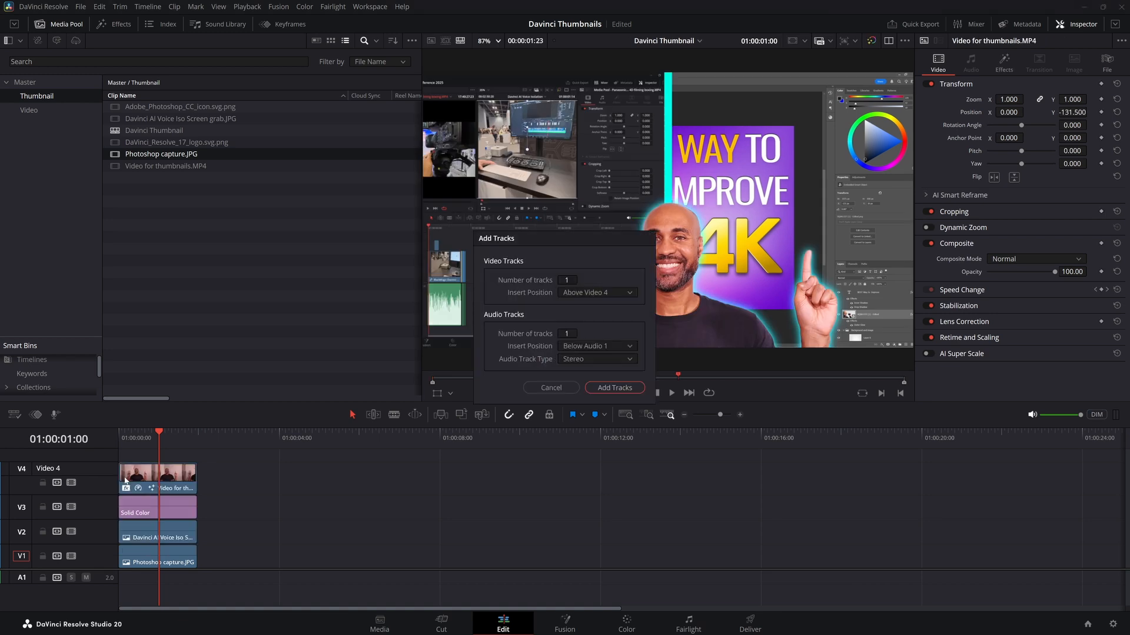
{"action": "double_click", "coordinate": [566, 280]}
{"action": "left_click", "coordinate": [568, 334]}
{"action": "type", "text": "0"}
{"action": "left_click", "coordinate": [614, 388]}
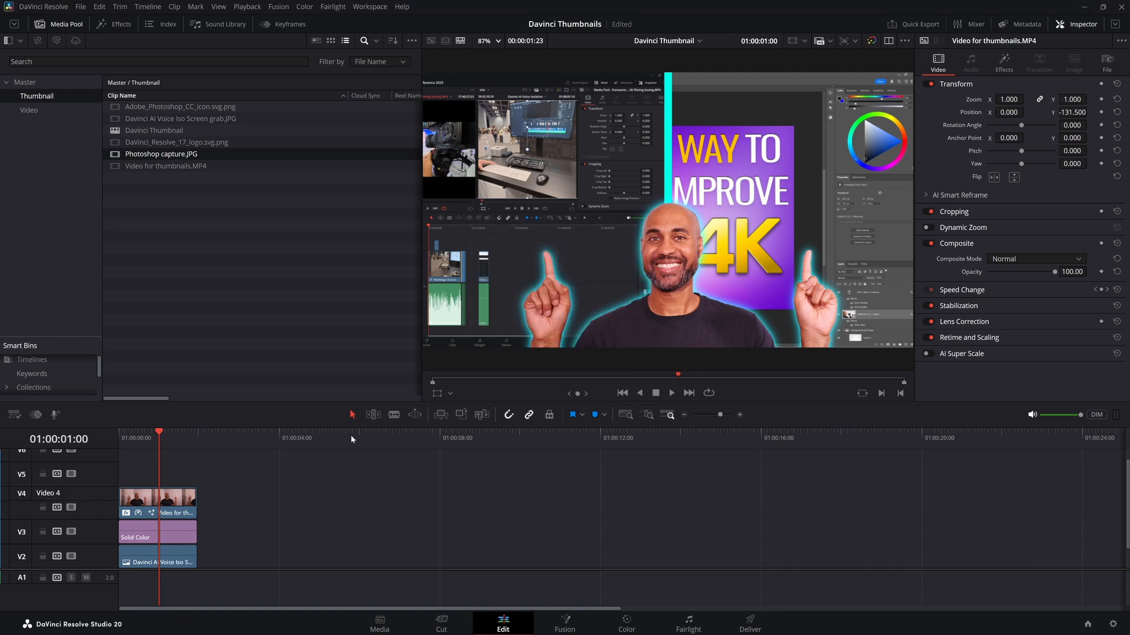
{"action": "left_click_drag", "start_coordinate": [345, 421], "coordinate": [347, 359]}
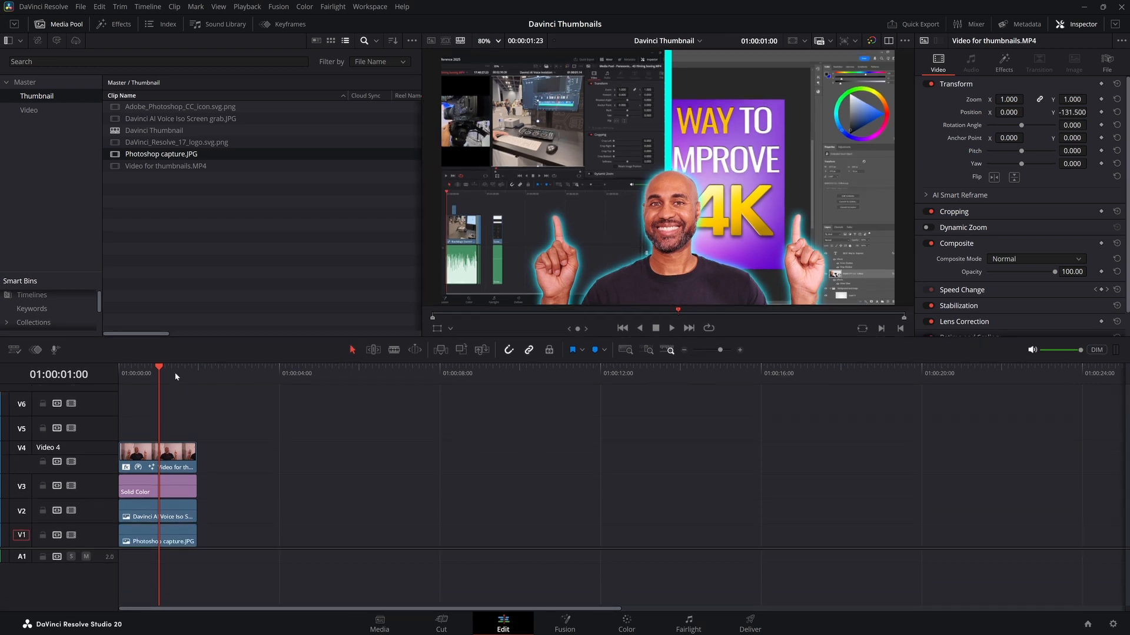
Mark the presenter clip's range and overwrite Adobe_Photoshop_CC_icon.svg.png onto V5 across that range.
{"action": "left_click_drag", "start_coordinate": [164, 374], "coordinate": [162, 378]}
{"action": "key", "text": "x"}
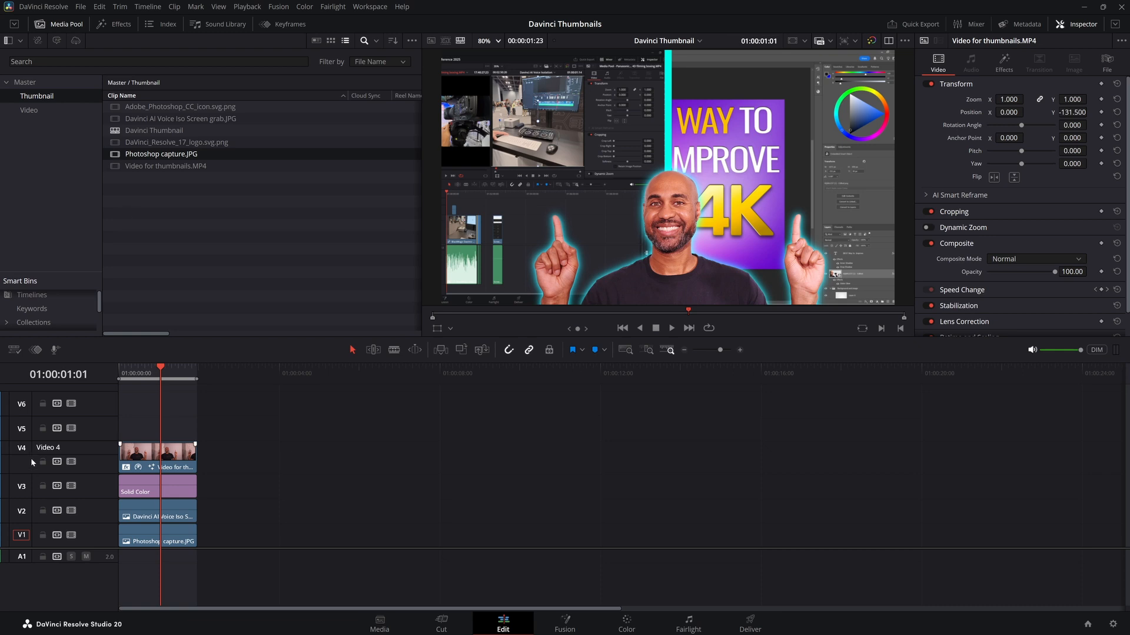
{"action": "left_click", "coordinate": [22, 429]}
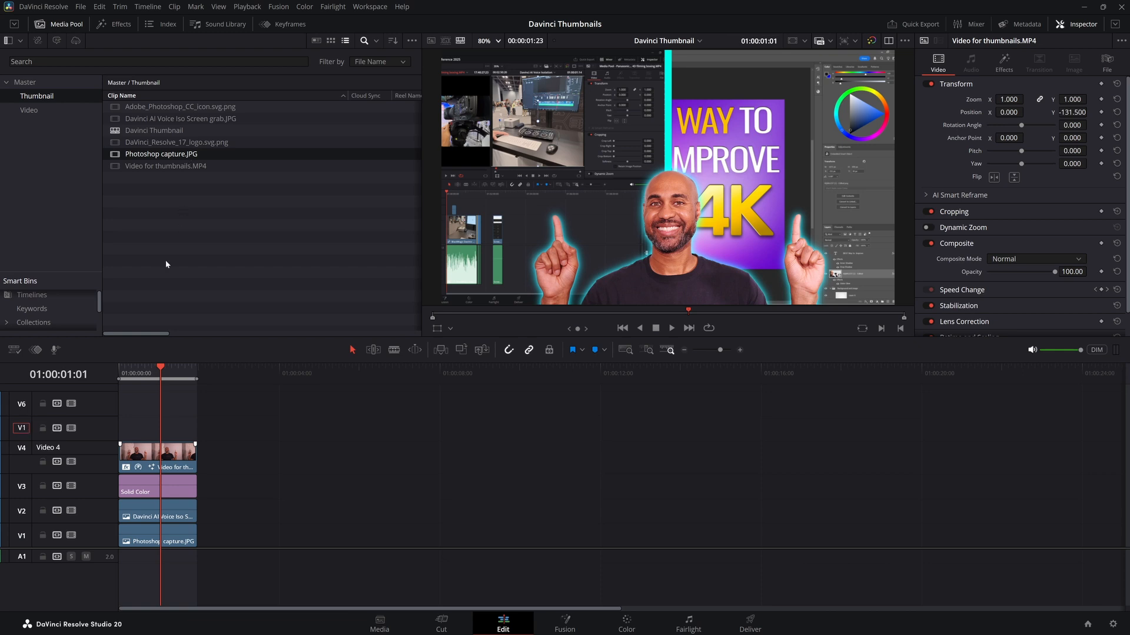
{"action": "key", "text": "F10"}
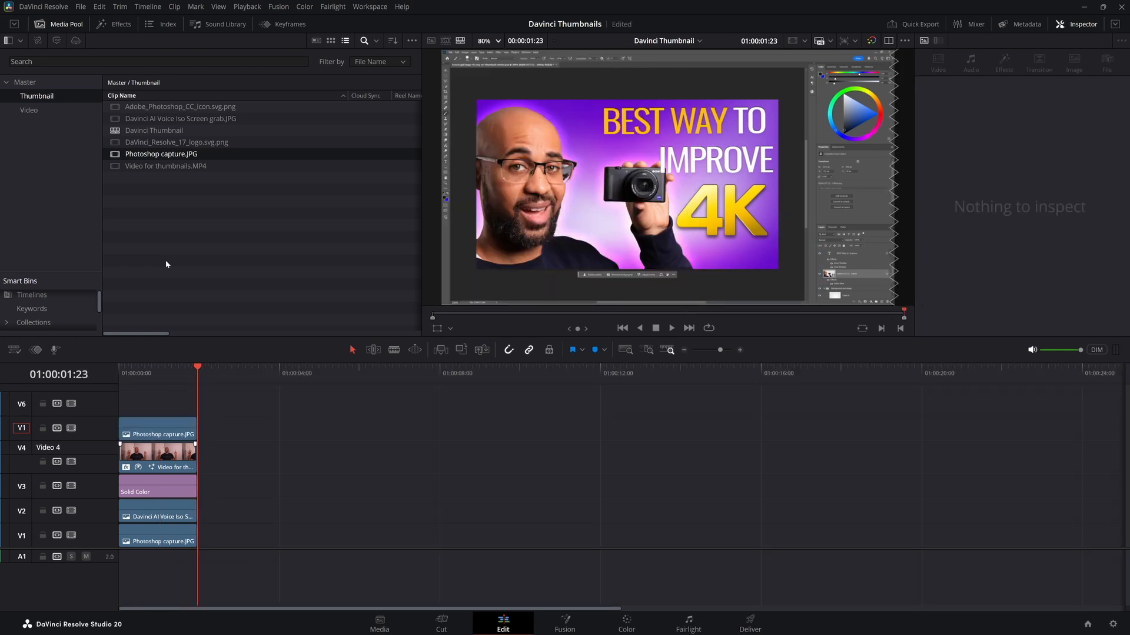
{"action": "key", "text": "ctrl+z"}
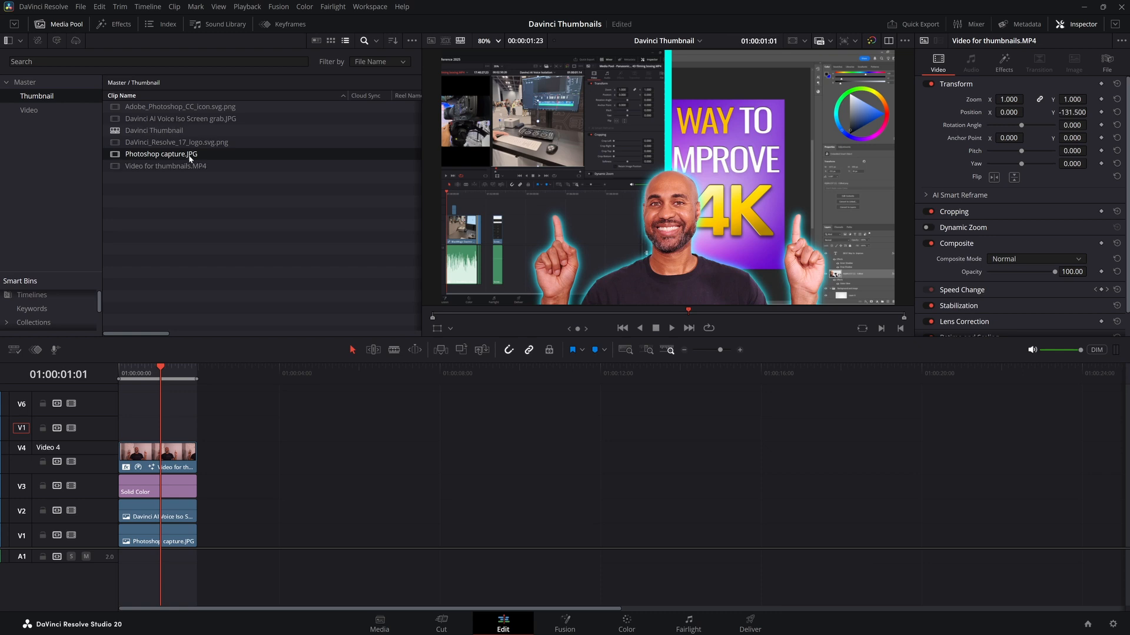
{"action": "left_click", "coordinate": [180, 108]}
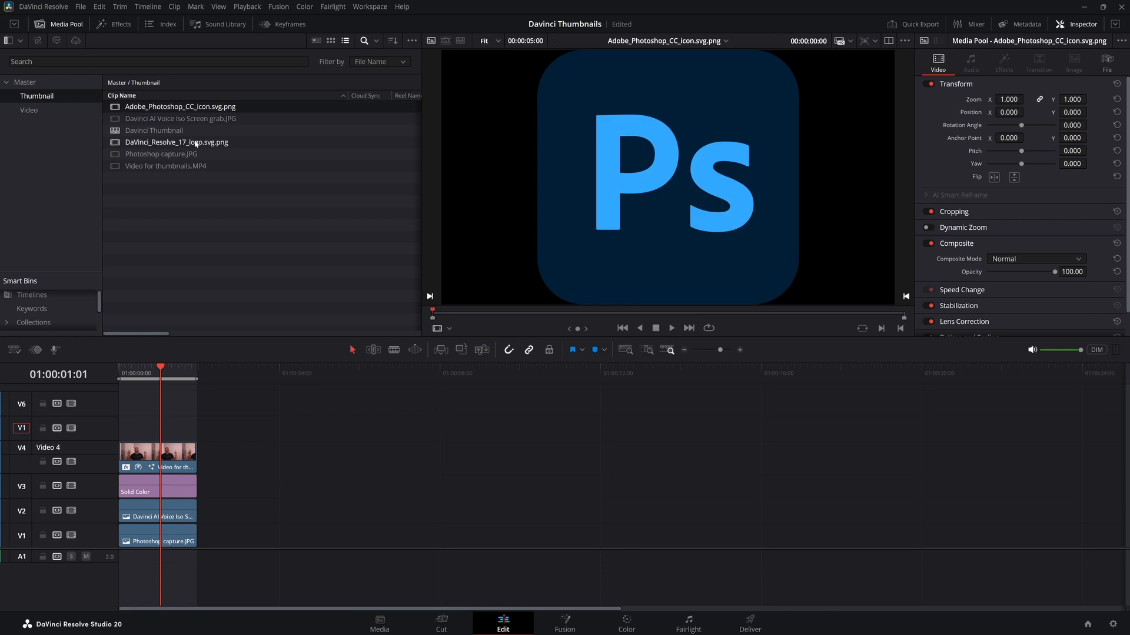
{"action": "key", "text": "F10"}
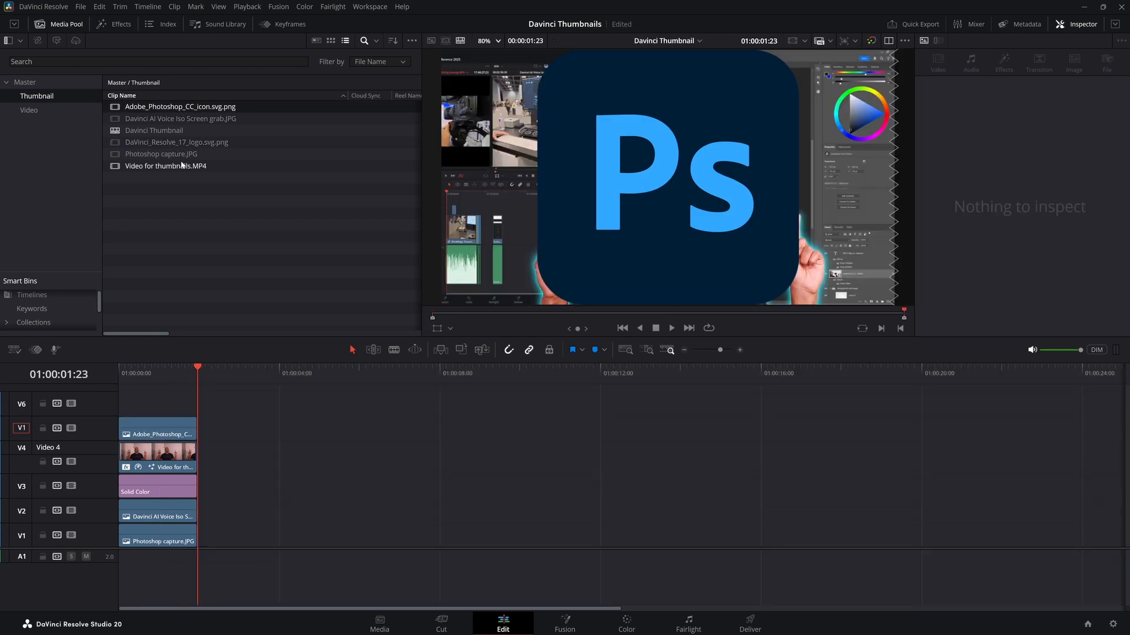
Overwrite DaVinci_Resolve_17_logo.svg.png onto V6, spanning the same marked range as the clips below.
{"action": "left_click", "coordinate": [132, 141]}
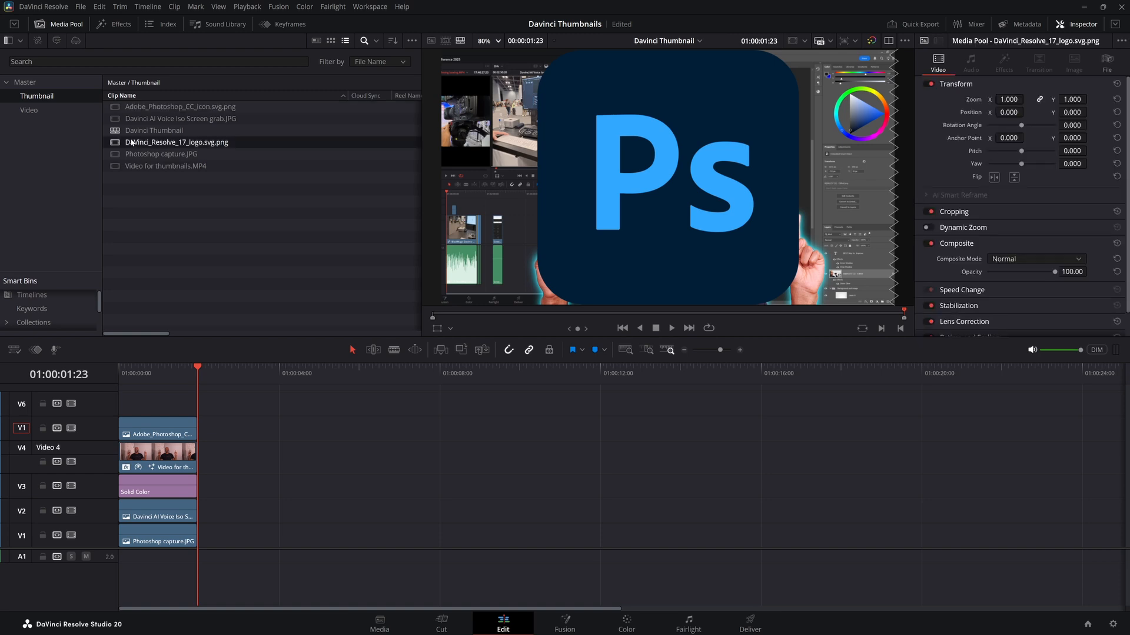
{"action": "double_click", "coordinate": [113, 143]}
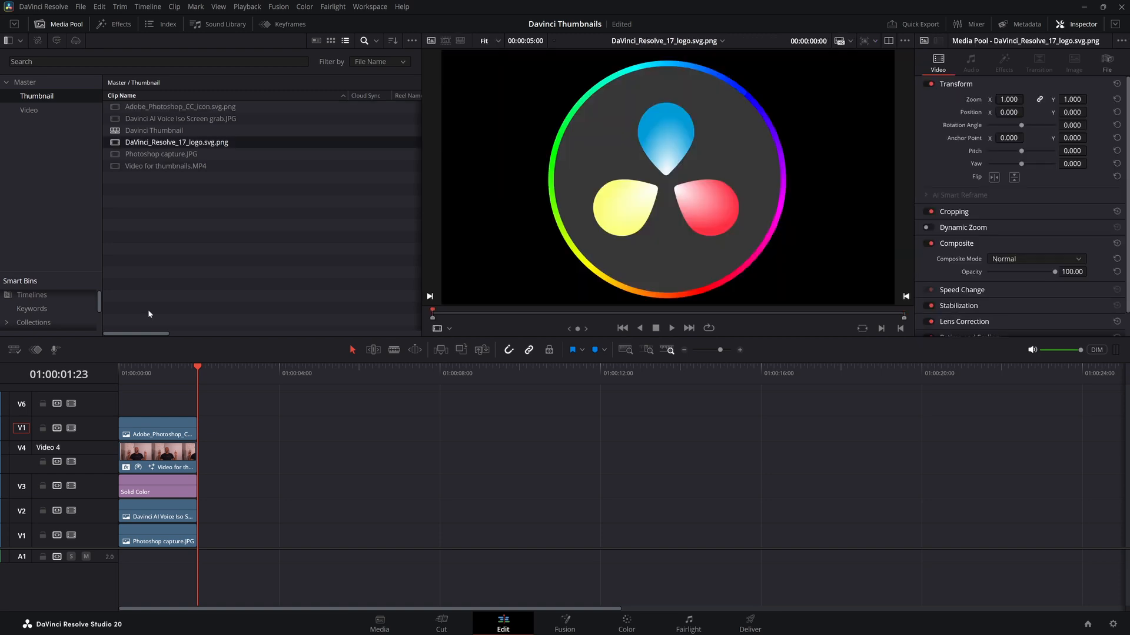
{"action": "left_click", "coordinate": [157, 370]}
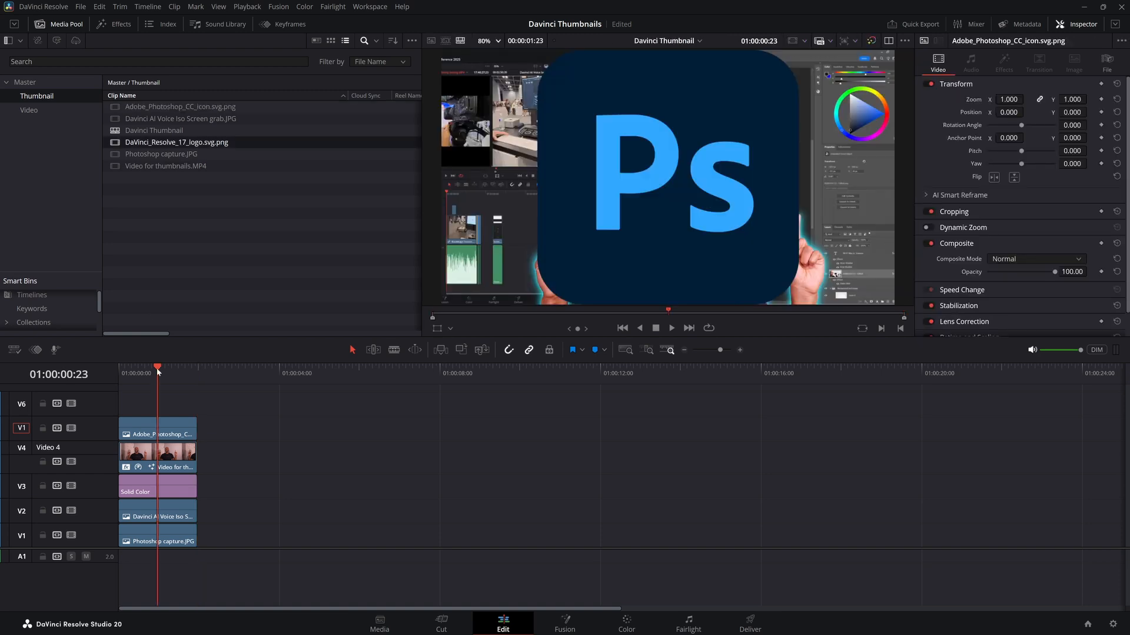
{"action": "key", "text": "x"}
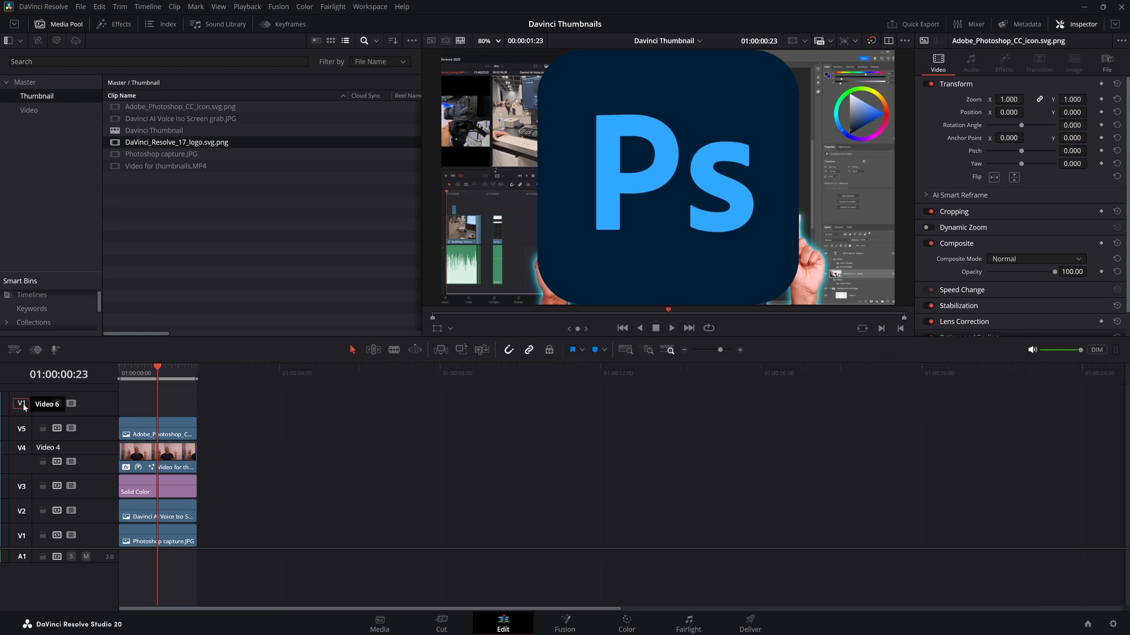
{"action": "key", "text": "F10"}
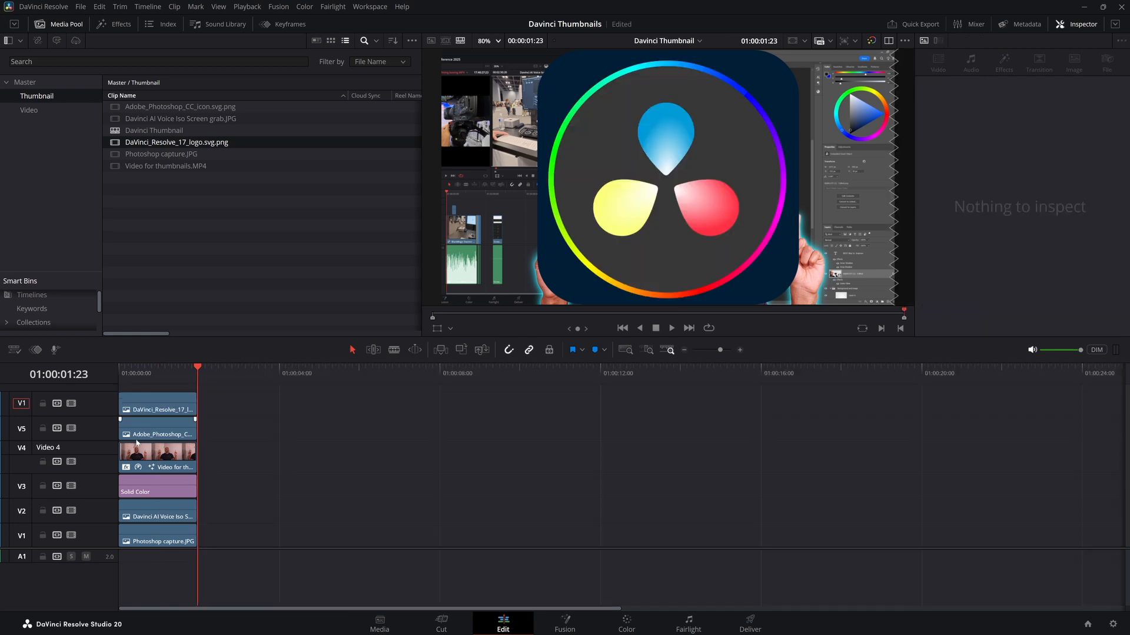
Set the Zoom of the DaVinci Resolve logo clip on V6 to 0.560.
{"action": "left_click", "coordinate": [157, 412]}
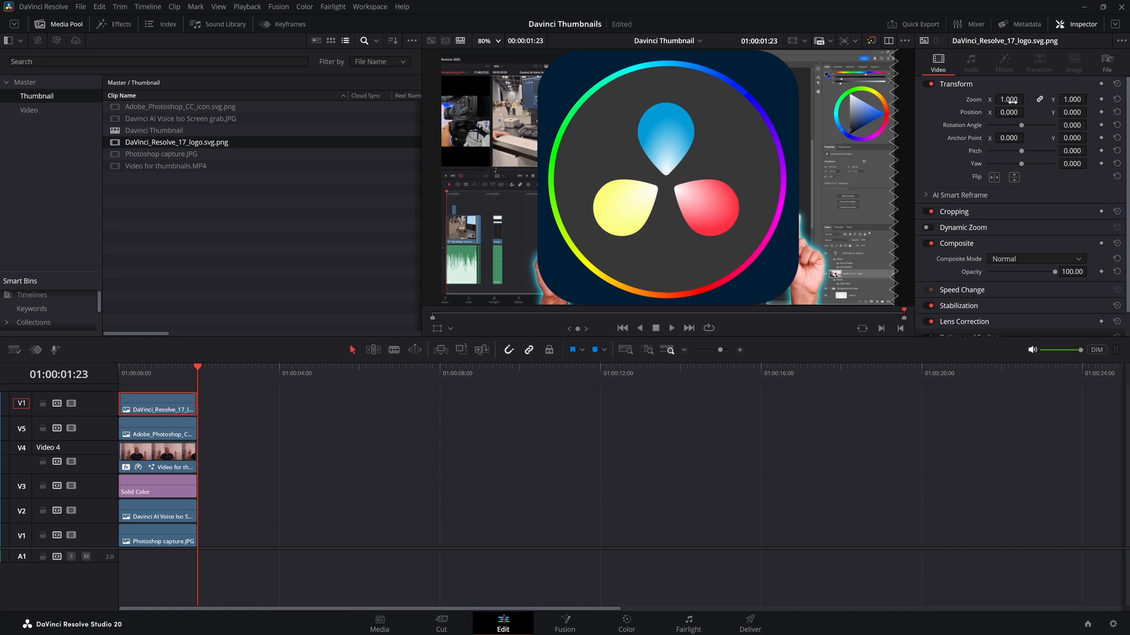
{"action": "left_click_drag", "start_coordinate": [1016, 97], "coordinate": [989, 97]}
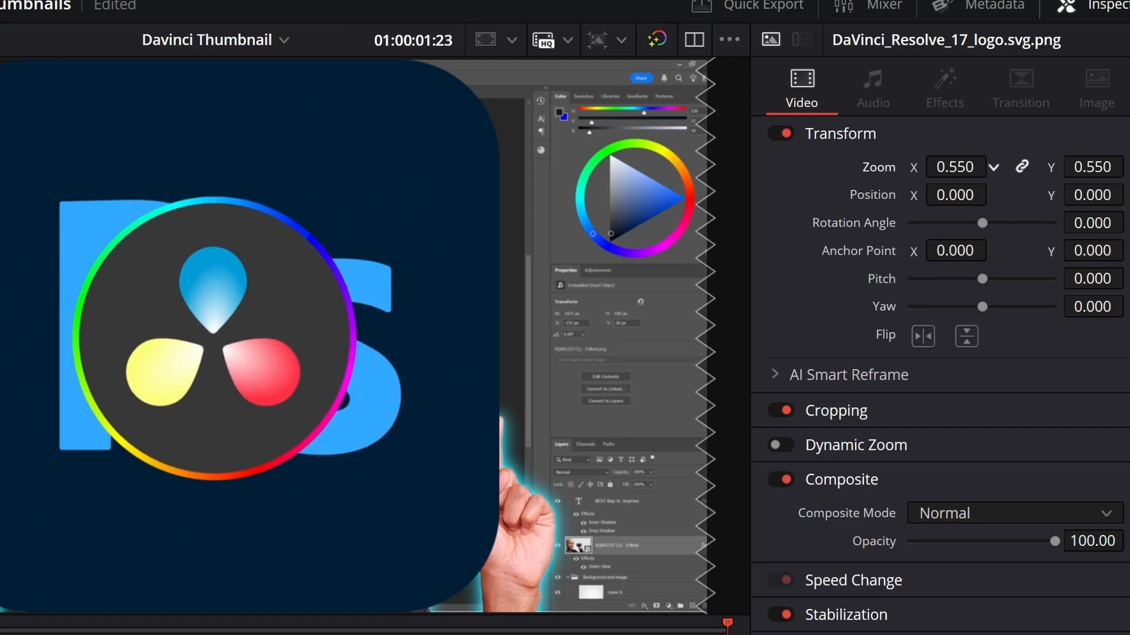
{"action": "left_click_drag", "start_coordinate": [954, 167], "coordinate": [960, 166]}
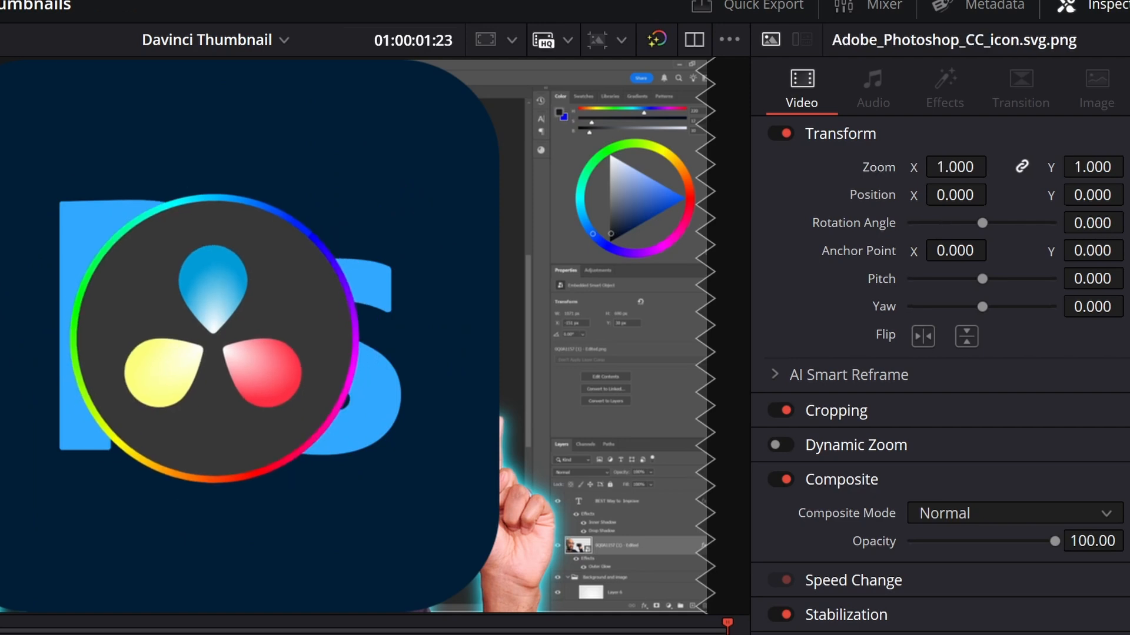
Set the Photoshop icon's Zoom to 0.460 and its Position to X 468 and Y 68, above the presenter's raised finger.
{"action": "left_click_drag", "start_coordinate": [954, 166], "coordinate": [895, 166]}
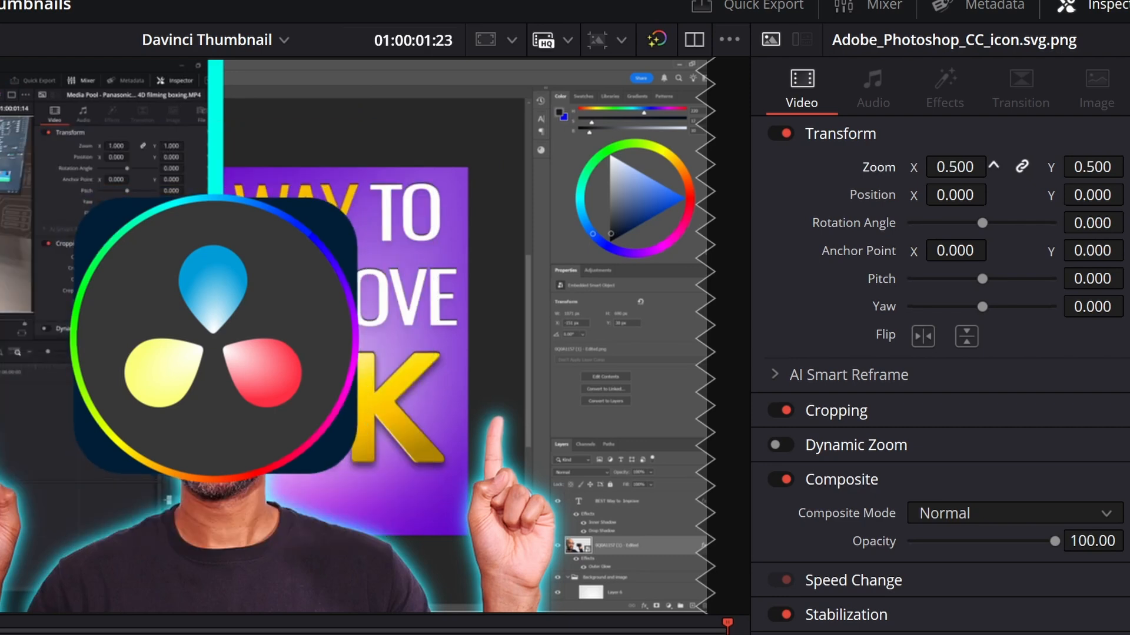
{"action": "left_click_drag", "start_coordinate": [959, 166], "coordinate": [954, 166]}
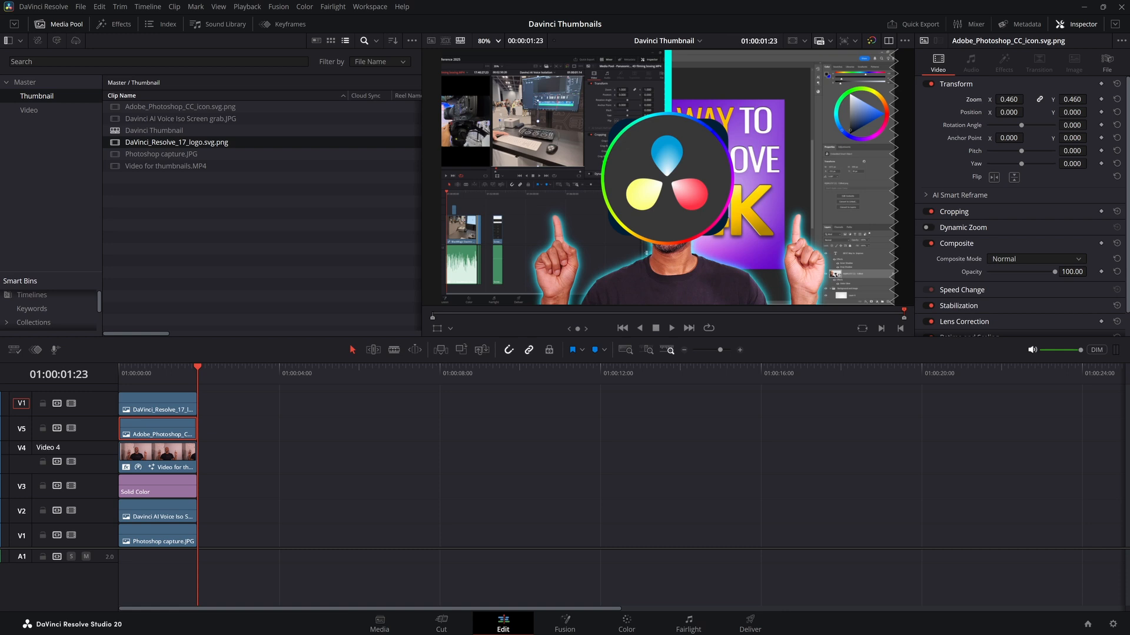
{"action": "mouse_move", "coordinate": [1009, 112]}
{"action": "left_mouse_down"}
{"action": "mouse_move", "coordinate": [1026, 112]}
{"action": "mouse_move", "coordinate": [1005, 119]}
{"action": "left_mouse_up"}
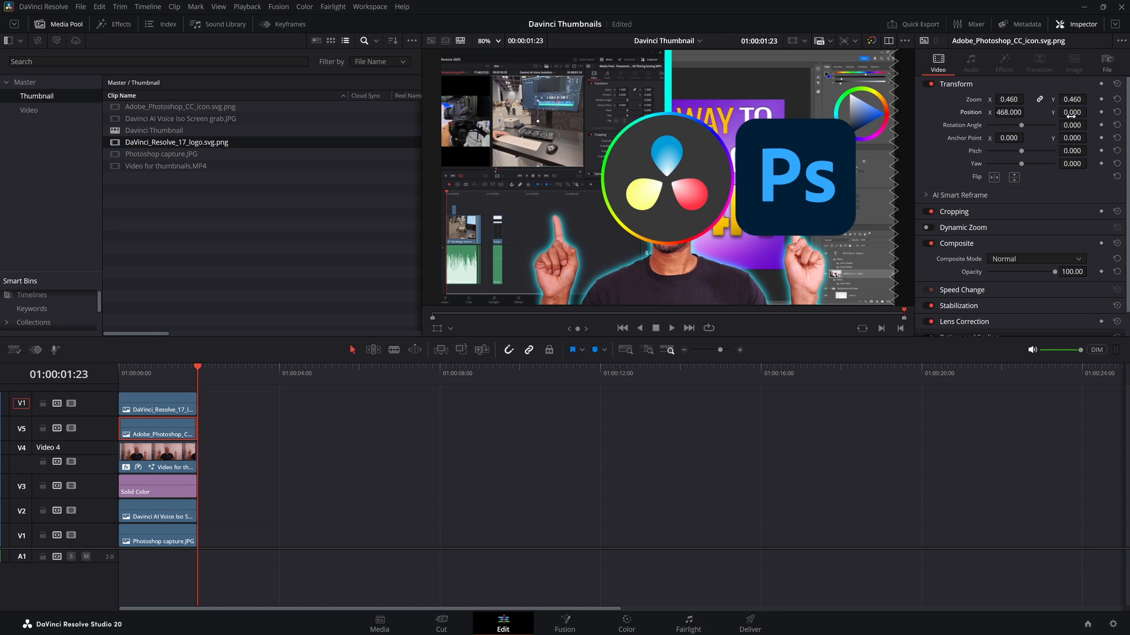
{"action": "left_click_drag", "start_coordinate": [1071, 116], "coordinate": [1094, 112]}
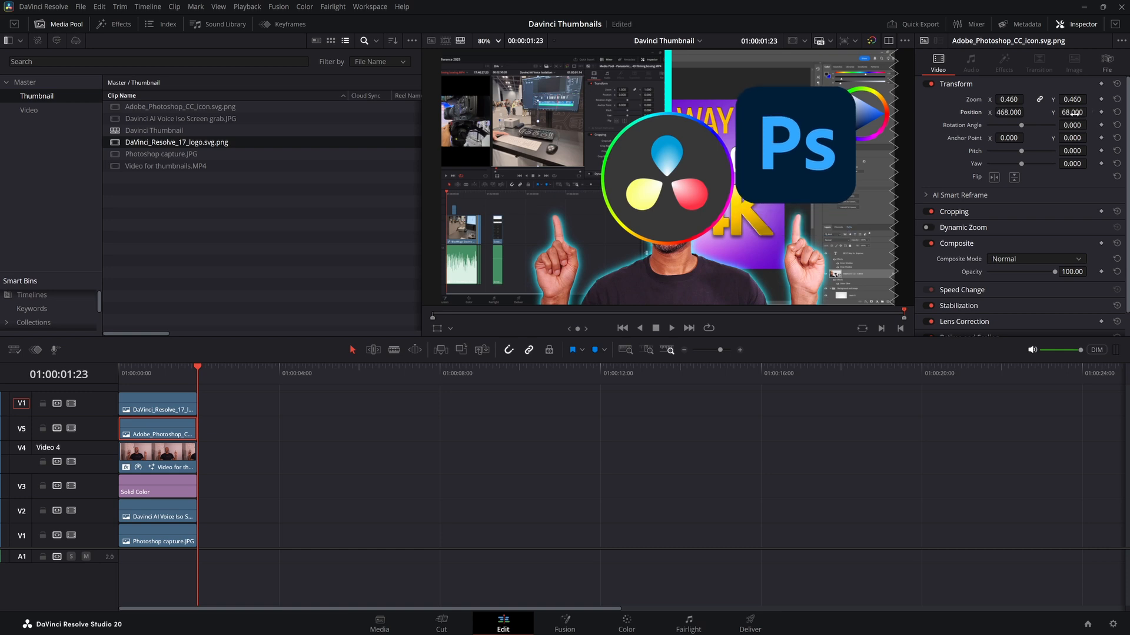
Move the DaVinci Resolve logo to Position X -422, about level with the Photoshop icon, and set its Zoom to 0.450.
{"action": "left_click", "coordinate": [155, 410]}
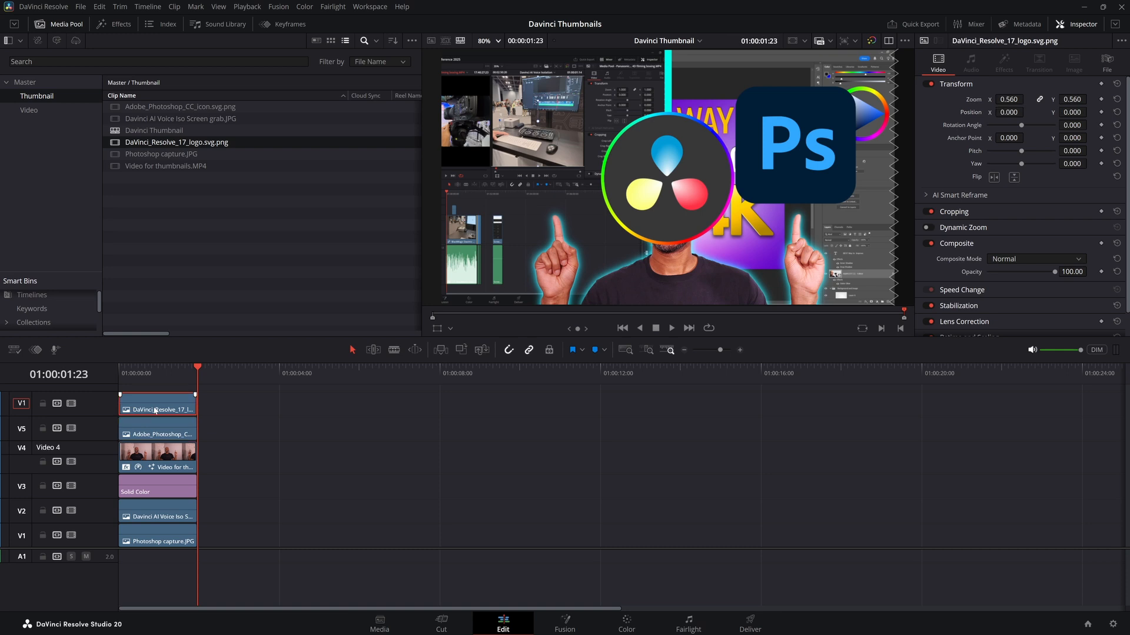
{"action": "mouse_move", "coordinate": [1017, 110]}
{"action": "left_mouse_down"}
{"action": "mouse_move", "coordinate": [1004, 112]}
{"action": "mouse_move", "coordinate": [1035, 121]}
{"action": "left_mouse_up"}
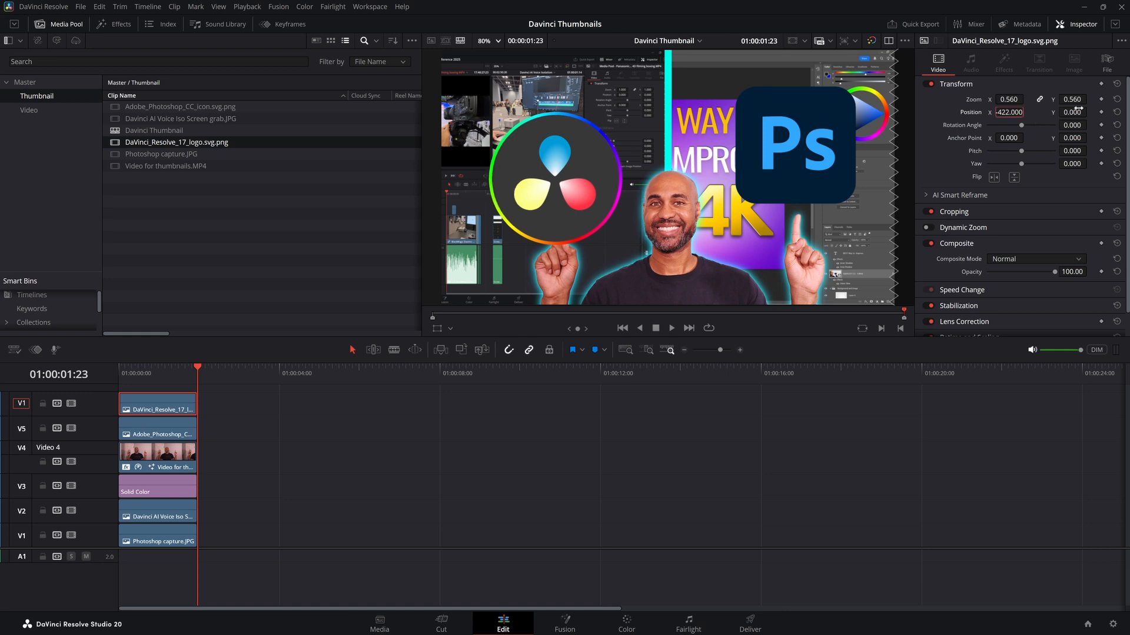
{"action": "left_click_drag", "start_coordinate": [1076, 109], "coordinate": [1090, 112]}
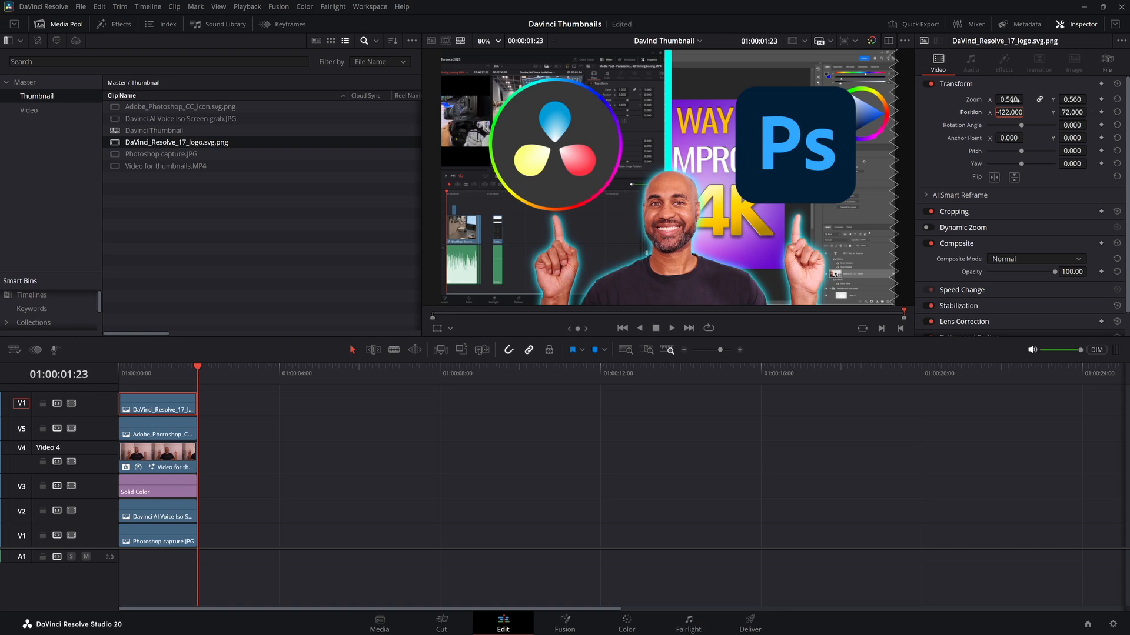
{"action": "left_click_drag", "start_coordinate": [1013, 100], "coordinate": [1007, 100]}
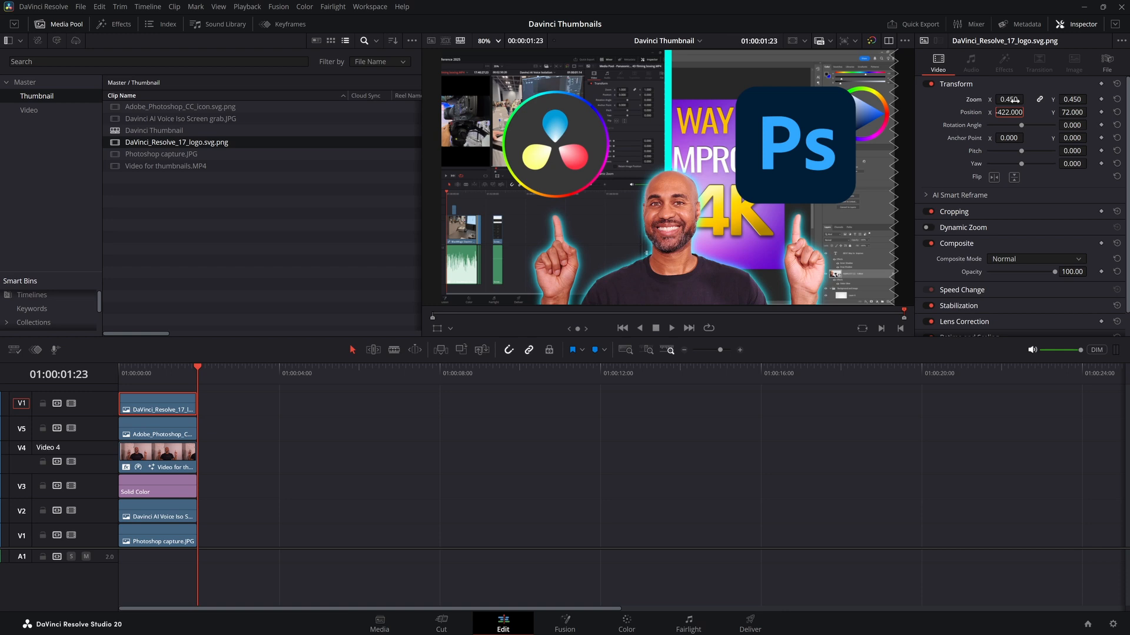
{"action": "left_click_drag", "start_coordinate": [1077, 112], "coordinate": [1072, 112]}
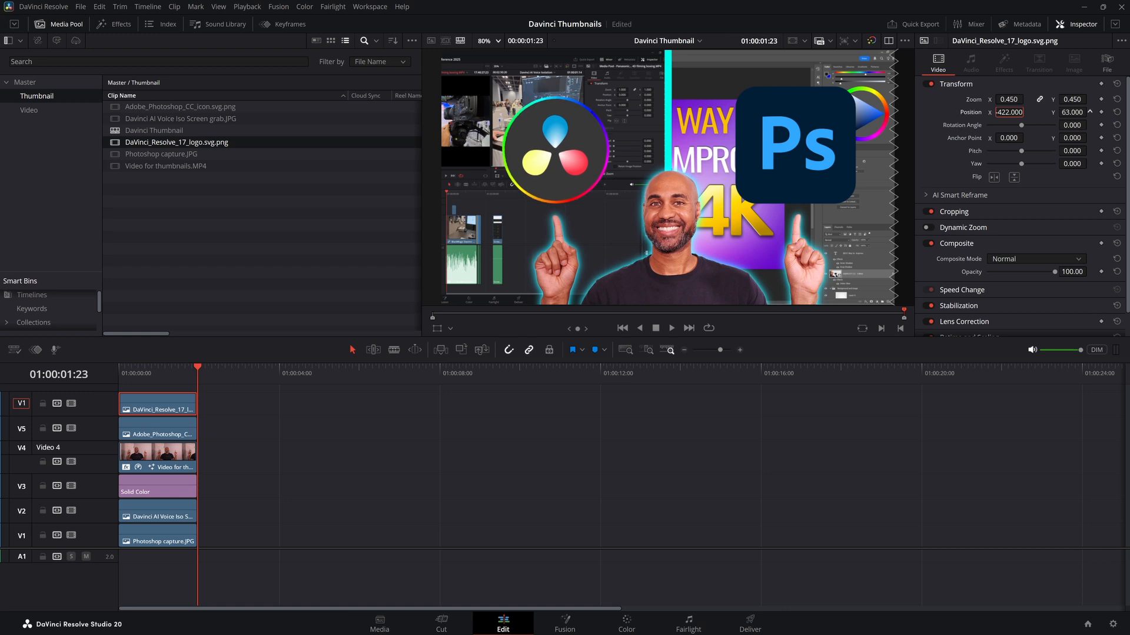
Set the Photoshop icon's Zoom to 0.400 and its Position X to 484.
{"action": "left_click", "coordinate": [173, 429]}
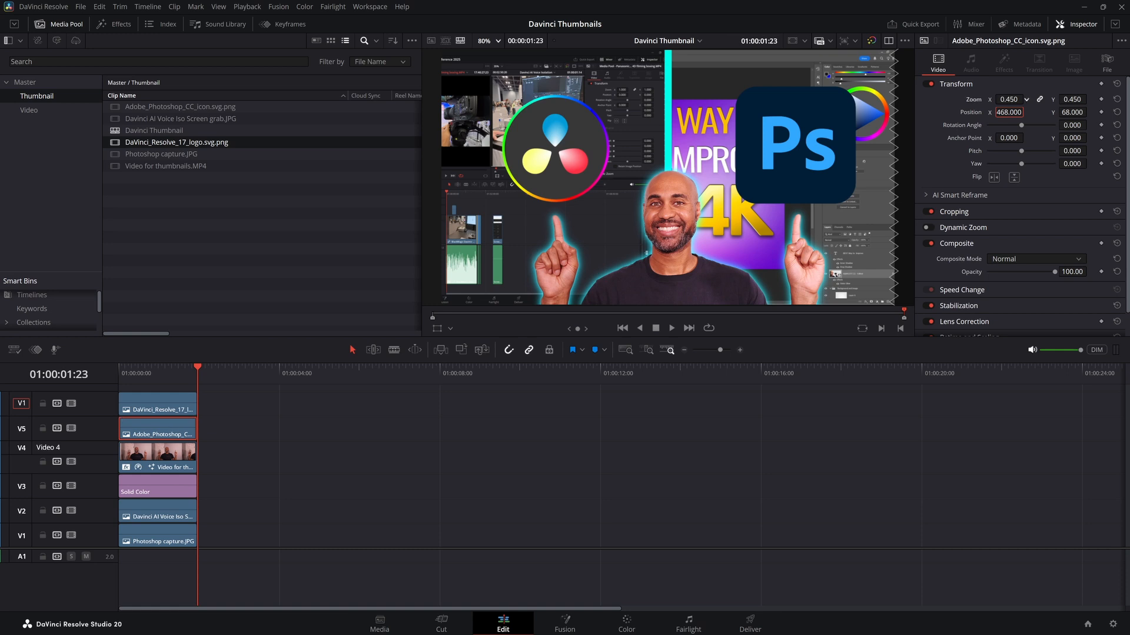
{"action": "left_click_drag", "start_coordinate": [1028, 101], "coordinate": [1027, 97]}
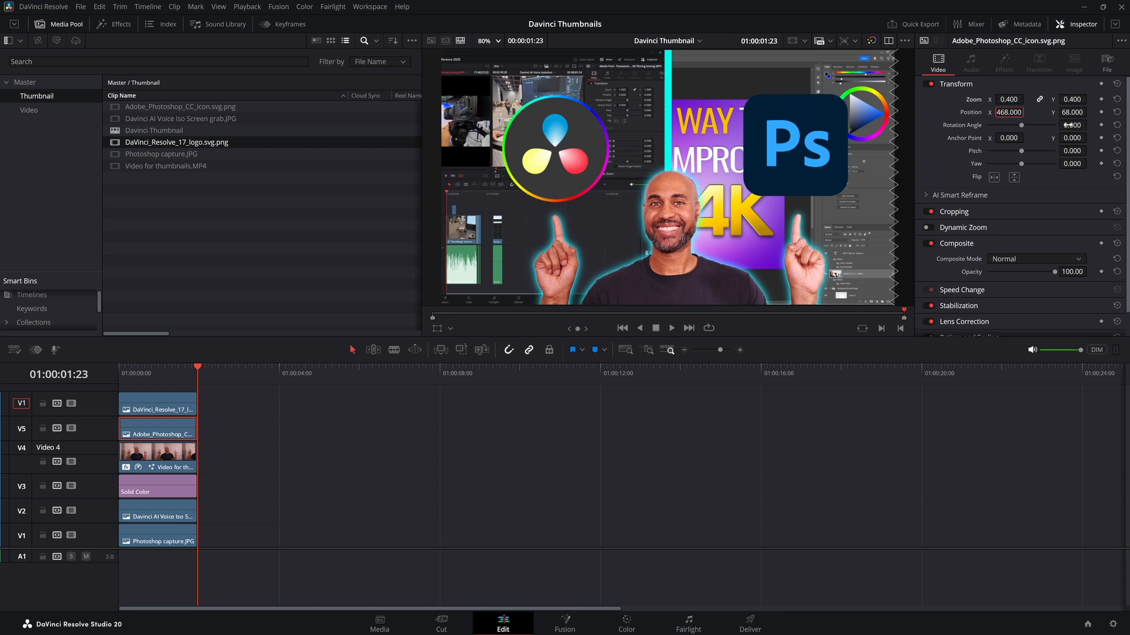
{"action": "left_click_drag", "start_coordinate": [1010, 112], "coordinate": [1026, 111]}
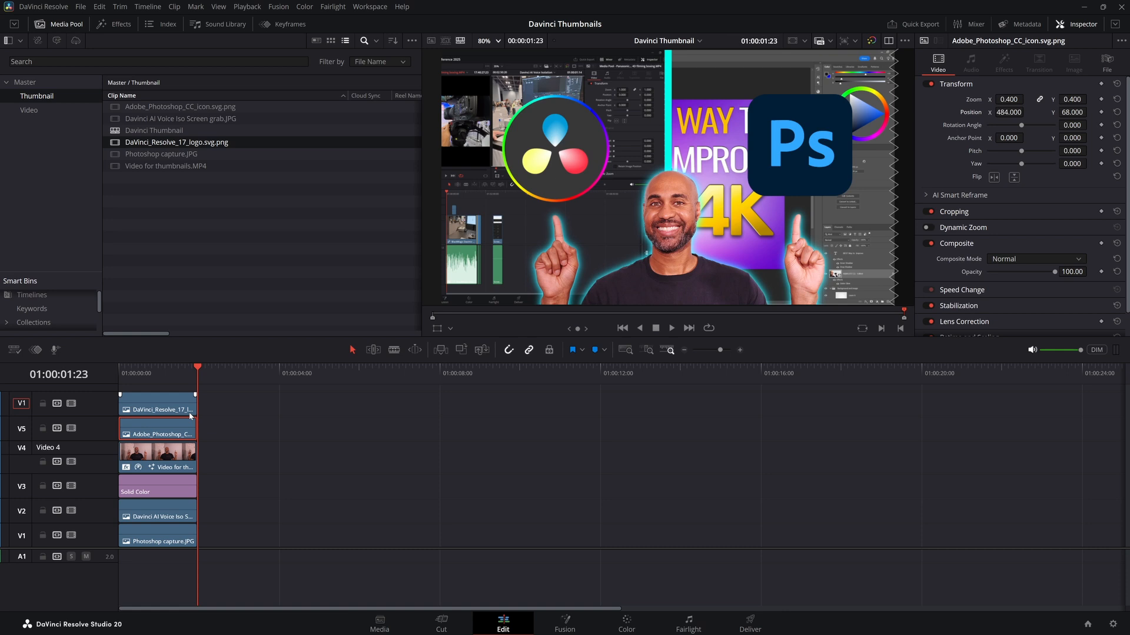
Copy the presenter clip on V4 so its attributes can be reused.
{"action": "left_click", "coordinate": [158, 463]}
{"action": "right_click", "coordinate": [158, 463]}
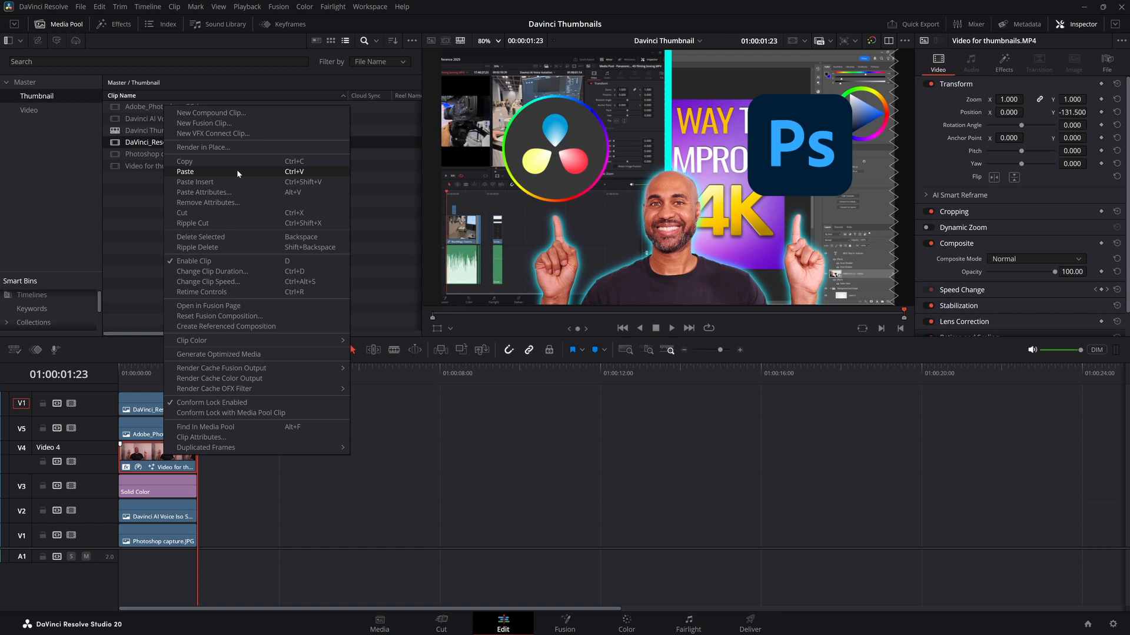
{"action": "left_click", "coordinate": [237, 170]}
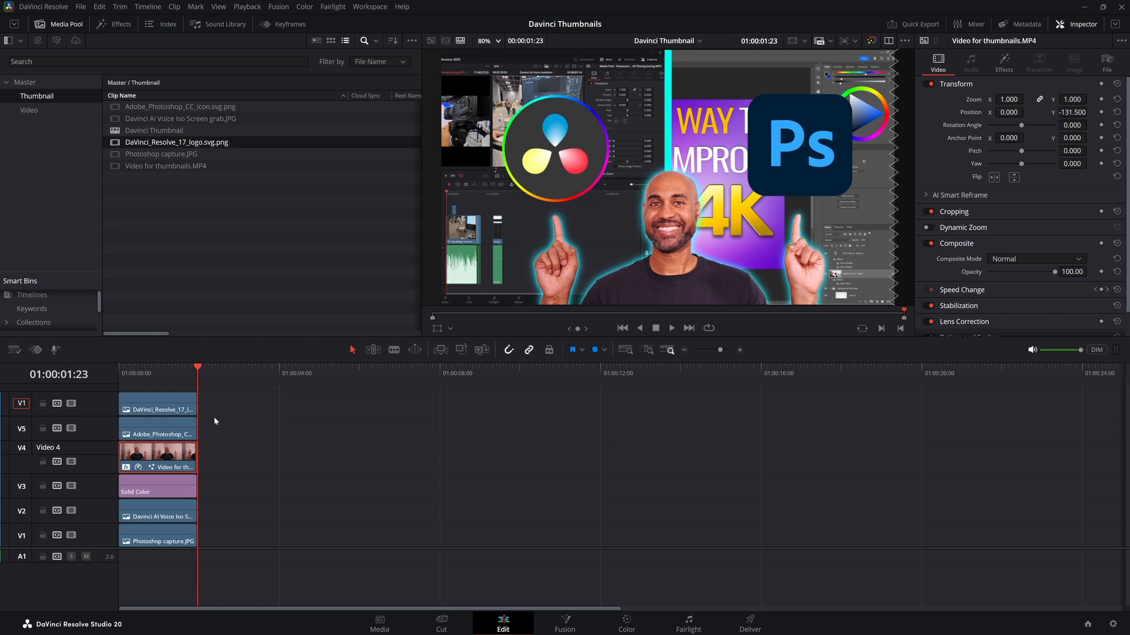
Paste only the Plugins attribute of the copied presenter clip onto both logo clips on V5 and V6.
{"action": "mouse_move", "coordinate": [129, 430]}
{"action": "left_mouse_down"}
{"action": "mouse_move", "coordinate": [139, 430]}
{"action": "mouse_move", "coordinate": [129, 430]}
{"action": "left_mouse_up"}
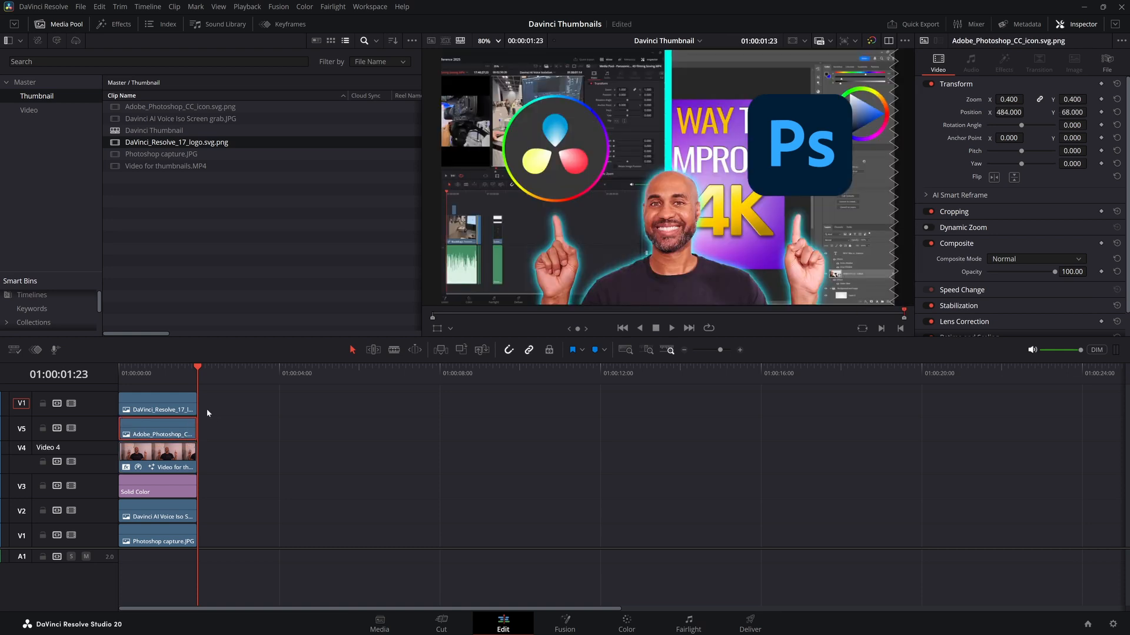
{"action": "left_click", "coordinate": [223, 401]}
{"action": "left_click_drag", "start_coordinate": [223, 401], "coordinate": [178, 432]}
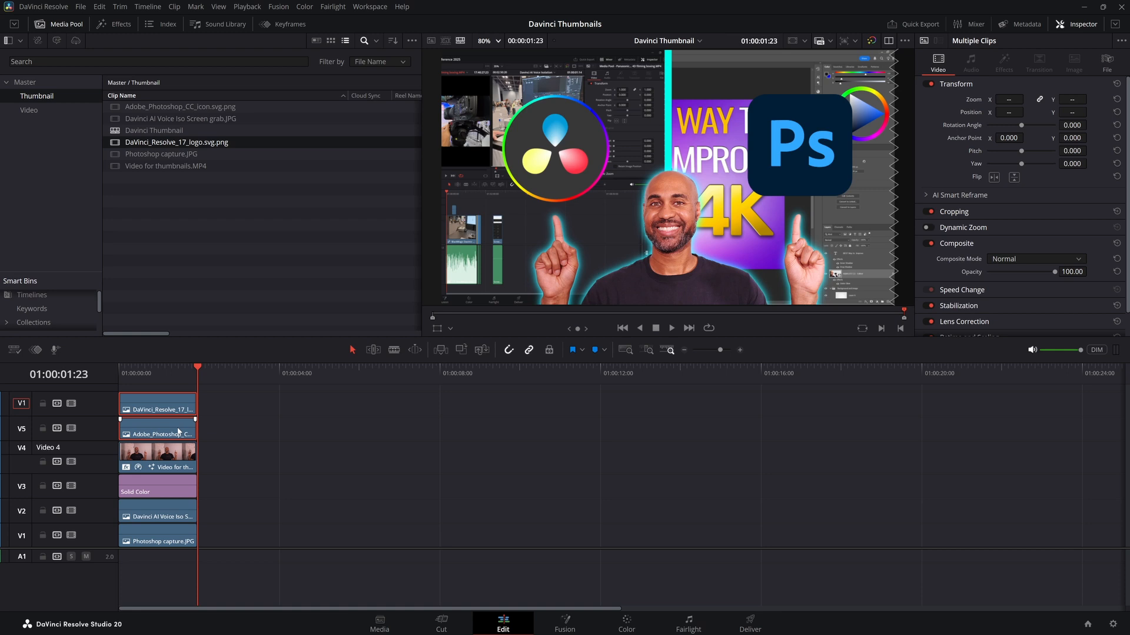
{"action": "right_click", "coordinate": [178, 433]}
{"action": "left_click", "coordinate": [244, 144]}
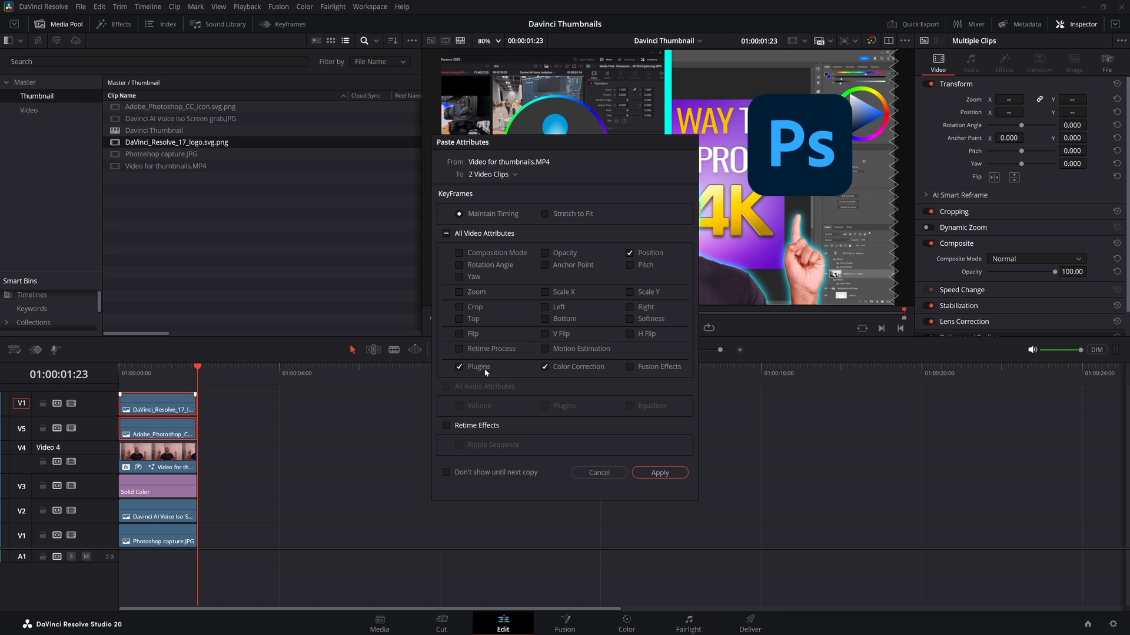
{"action": "left_click", "coordinate": [544, 367]}
{"action": "left_click", "coordinate": [629, 367]}
{"action": "left_click", "coordinate": [660, 473]}
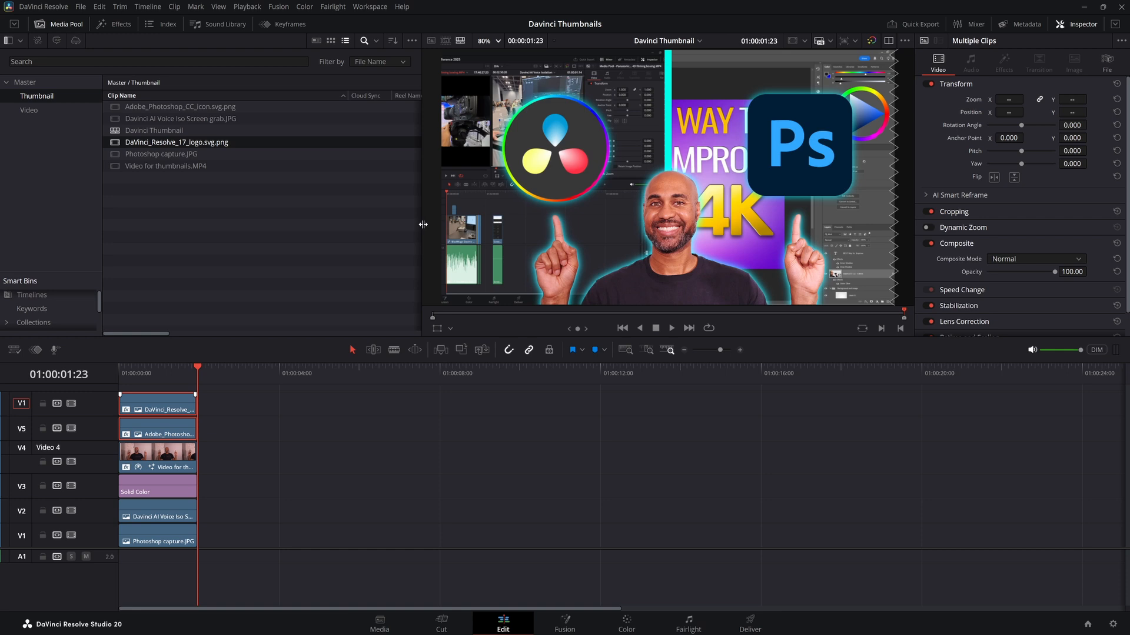
Check the Davinci Thumbnail timeline's resolution in the media pool's clip list, hiding the Inspector and widening the list to make room.
{"action": "left_click_drag", "start_coordinate": [423, 224], "coordinate": [433, 224]}
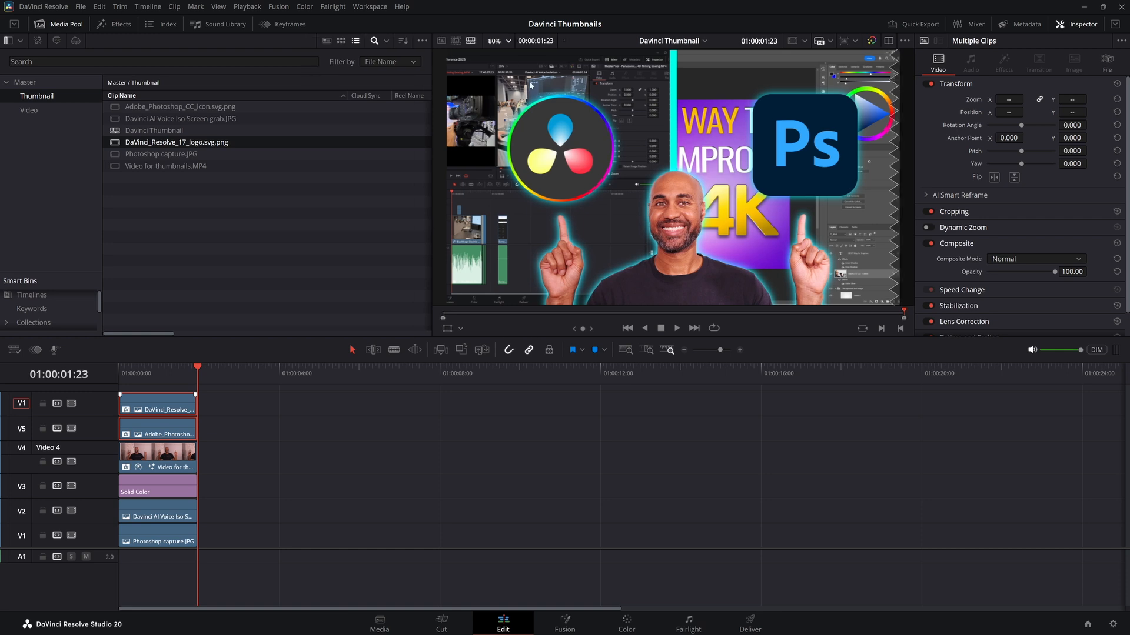
{"action": "left_click", "coordinate": [1084, 24]}
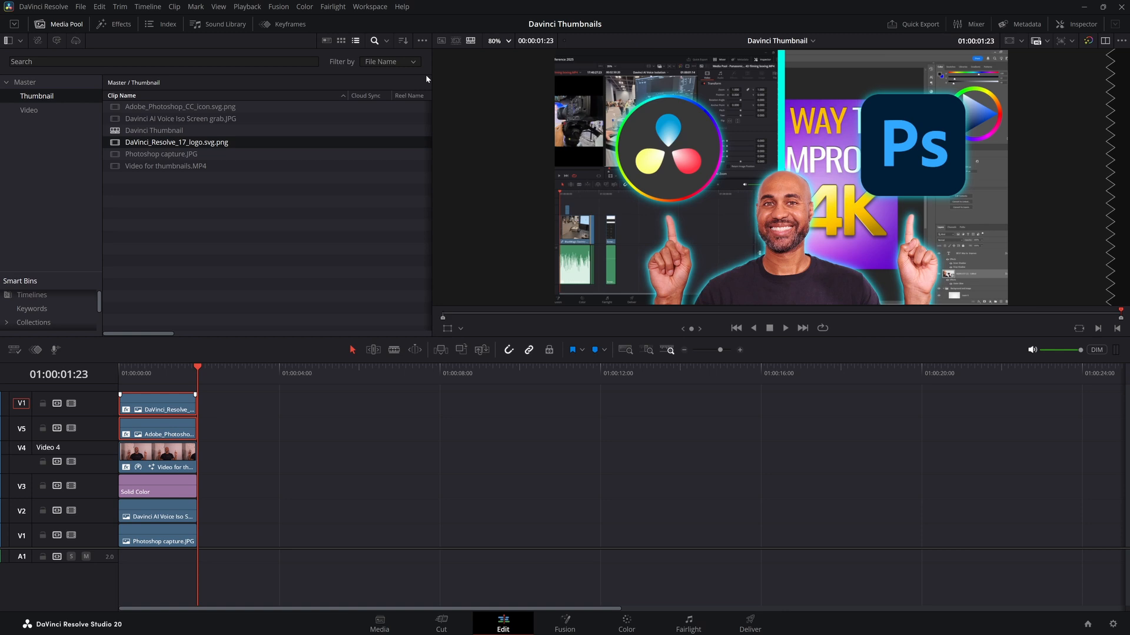
{"action": "left_click_drag", "start_coordinate": [431, 101], "coordinate": [566, 112]}
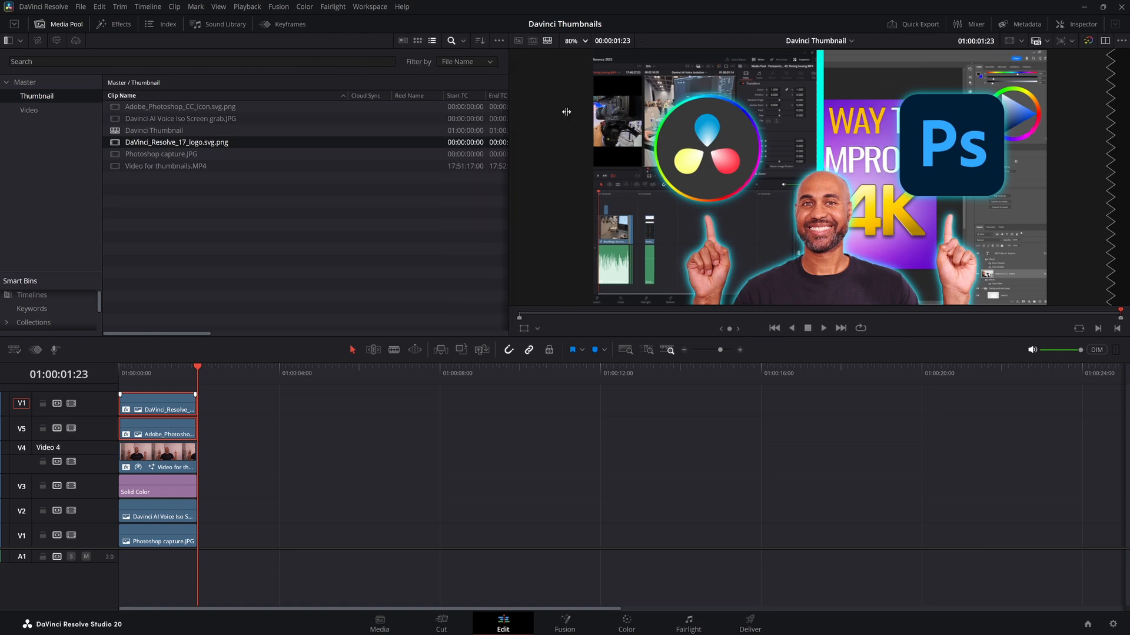
{"action": "left_click", "coordinate": [163, 132]}
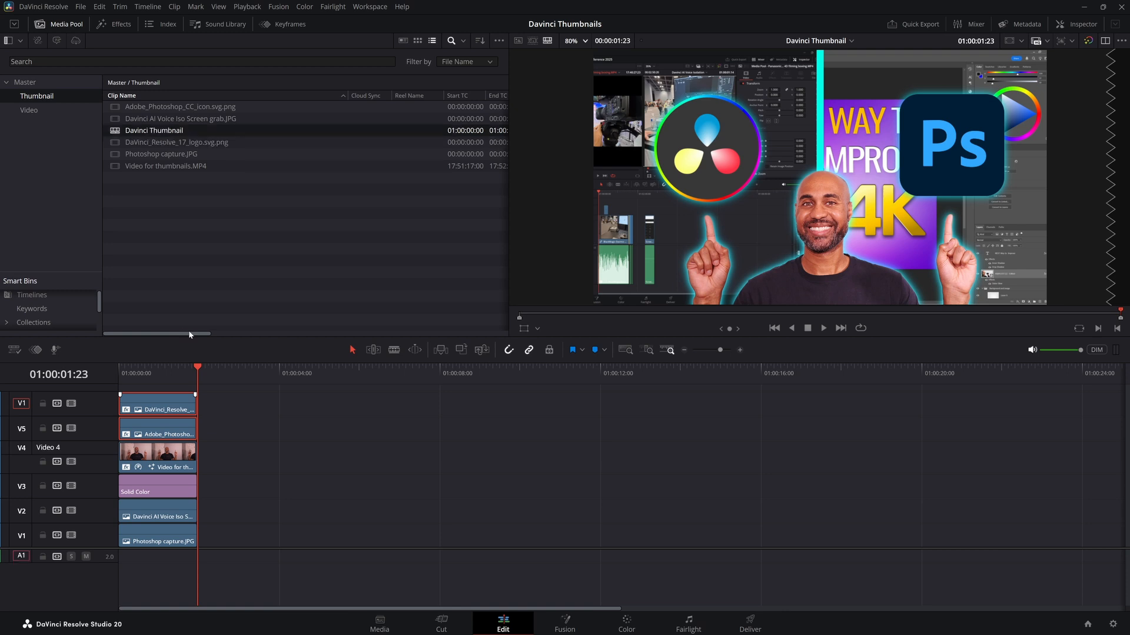
{"action": "left_click_drag", "start_coordinate": [188, 334], "coordinate": [291, 334]}
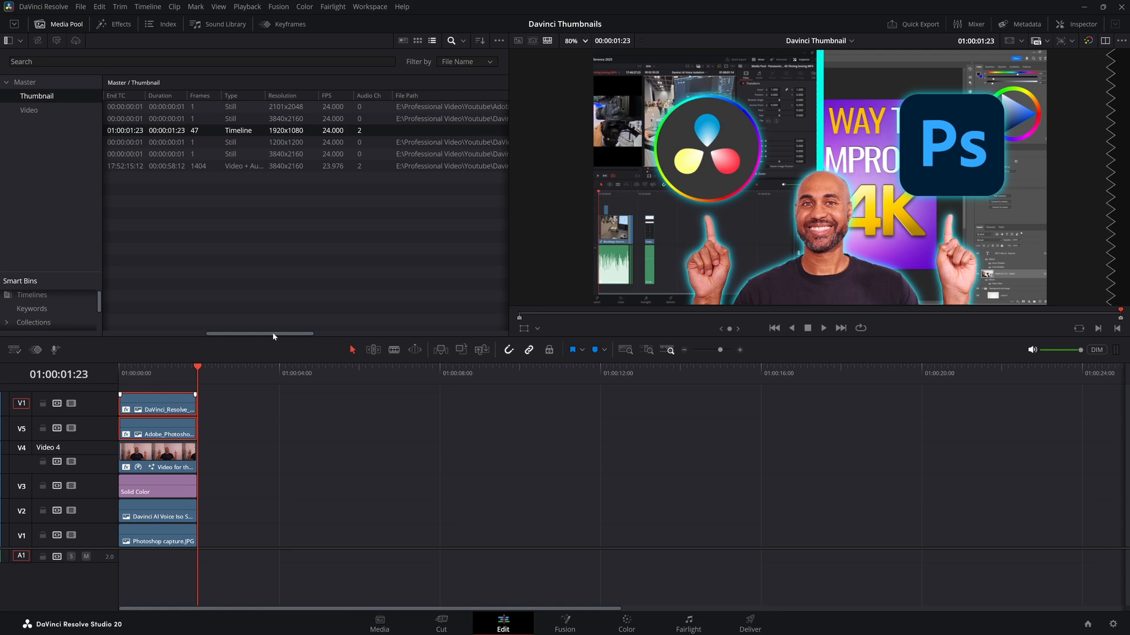
{"action": "left_click_drag", "start_coordinate": [273, 336], "coordinate": [251, 335]}
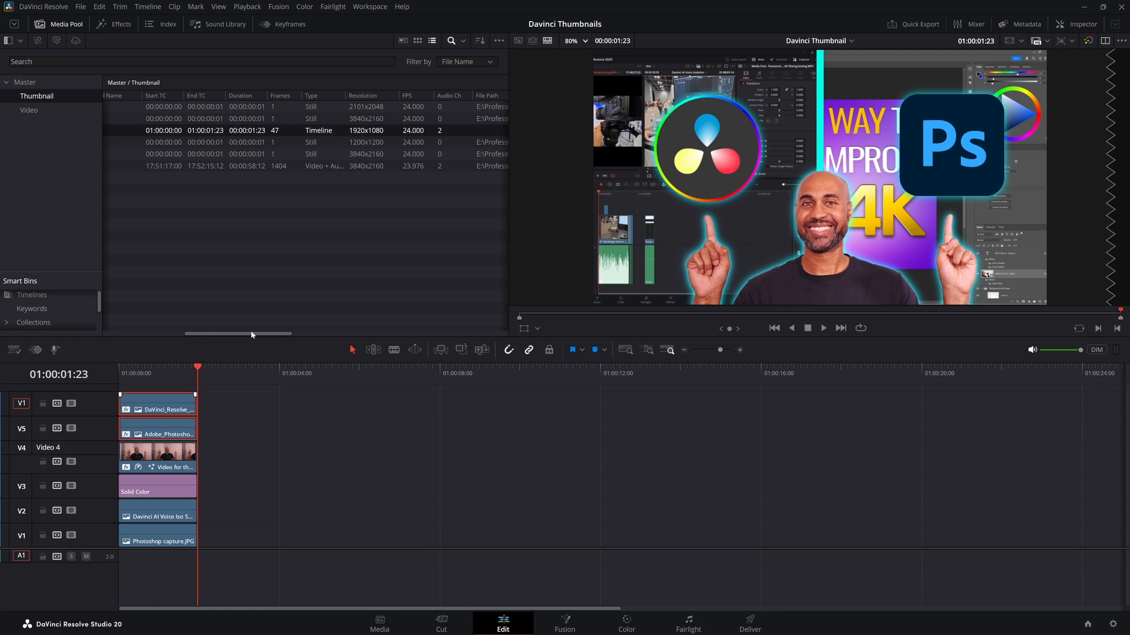
{"action": "left_click_drag", "start_coordinate": [252, 334], "coordinate": [241, 335]}
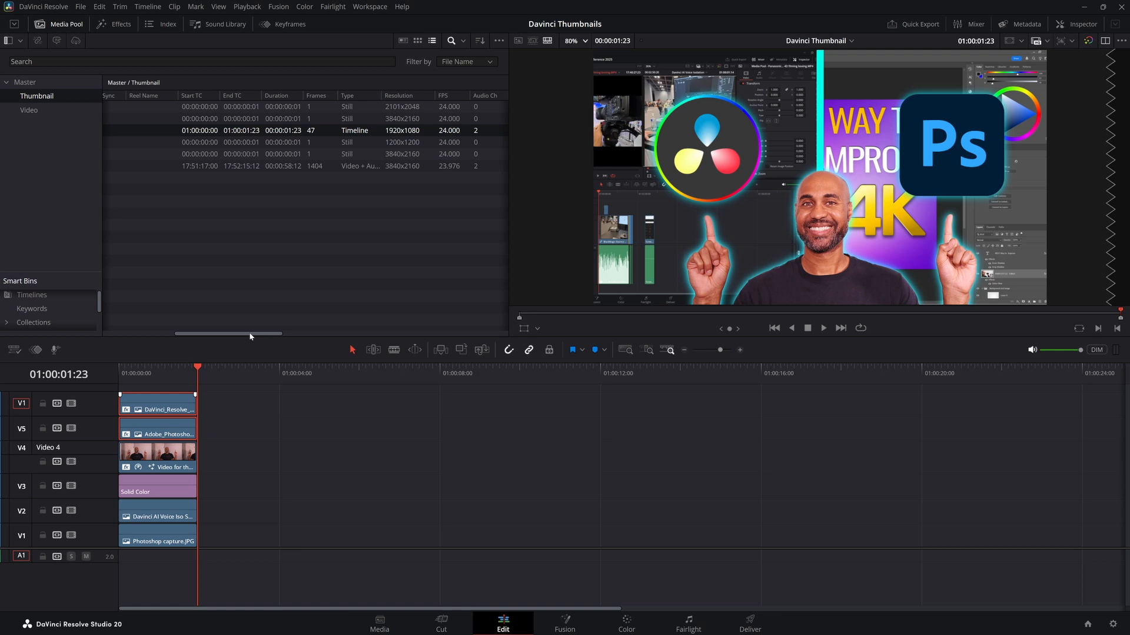
Set the project's timeline resolution to 1920 x 1080 HD in the Project Settings and save them.
{"action": "left_click", "coordinate": [1114, 625]}
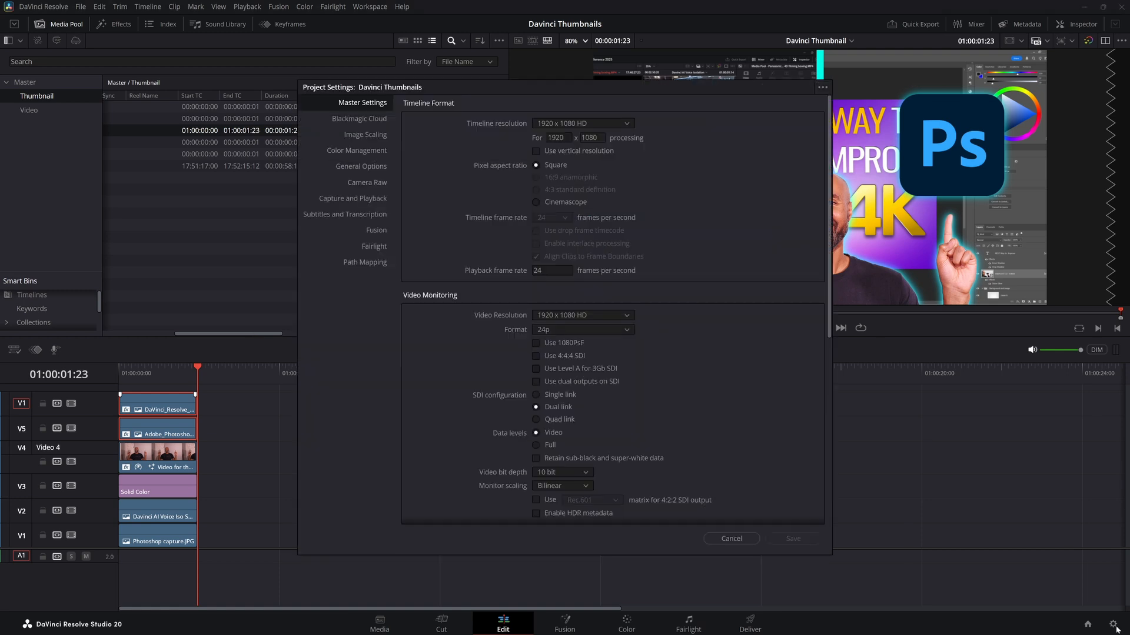
{"action": "left_click", "coordinate": [608, 123]}
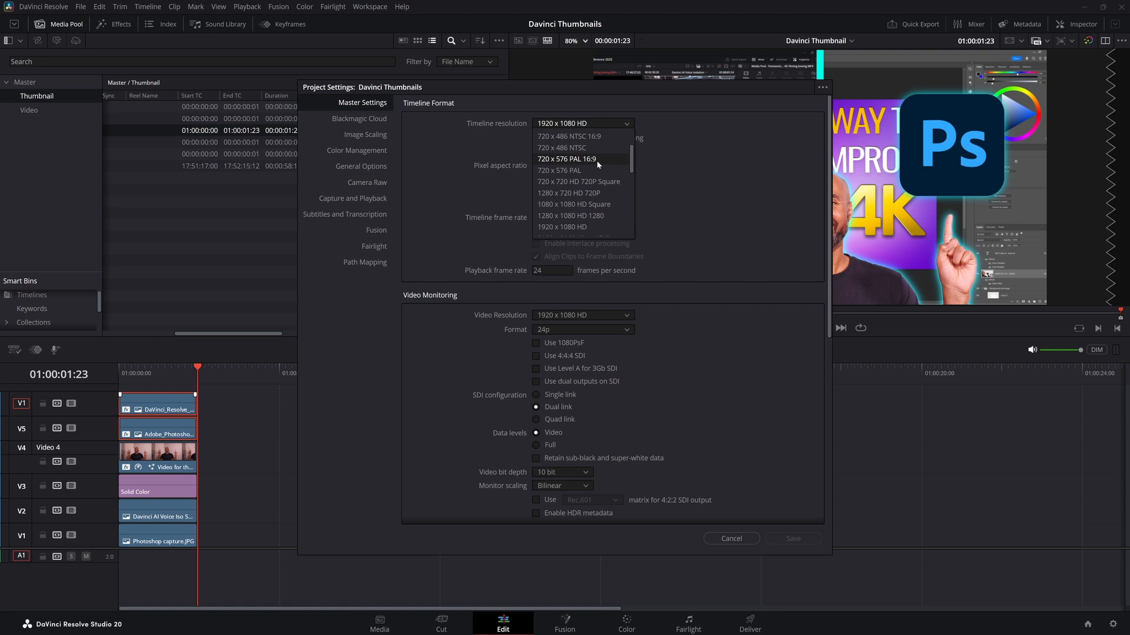
{"action": "scroll", "coordinate": [598, 163], "scroll_direction": "down", "scroll_amount": 3}
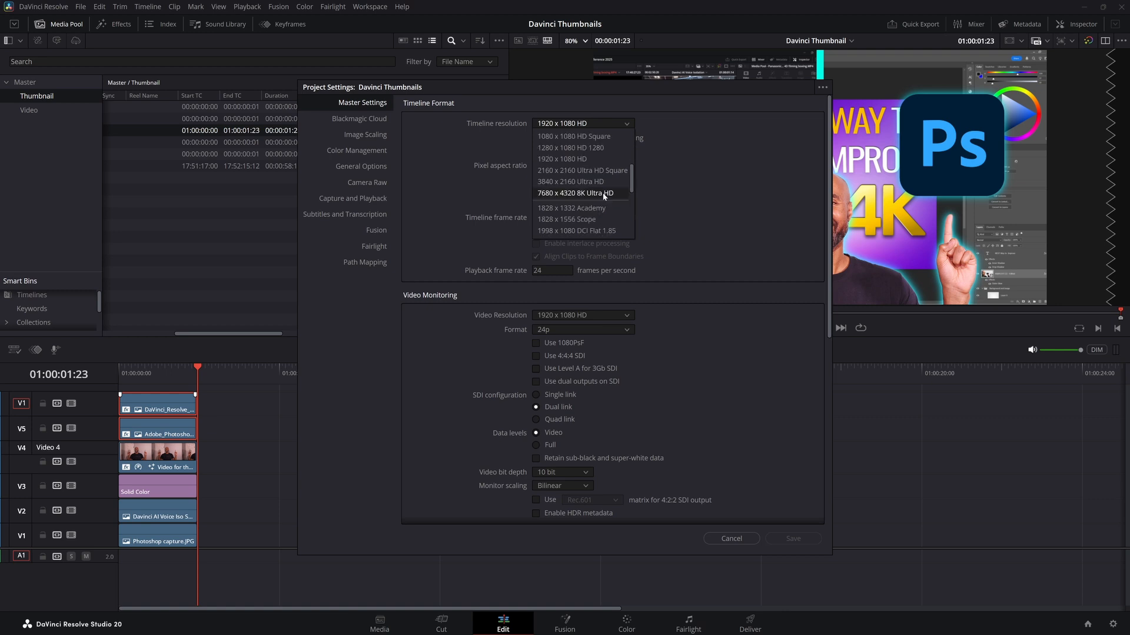
{"action": "left_click", "coordinate": [596, 163]}
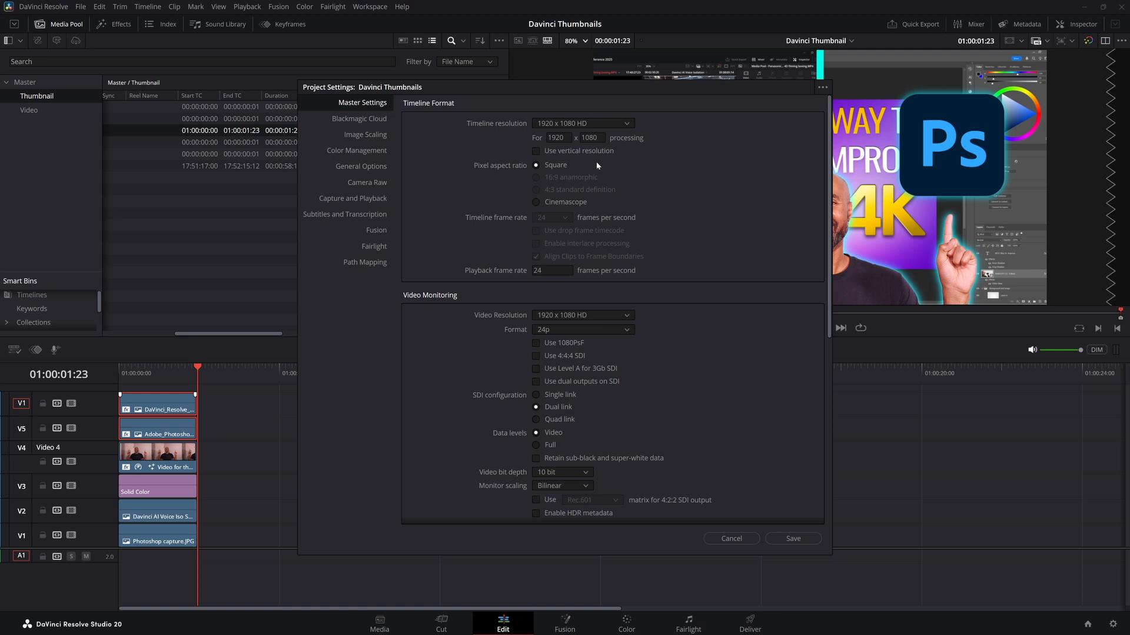
{"action": "key", "text": "Return"}
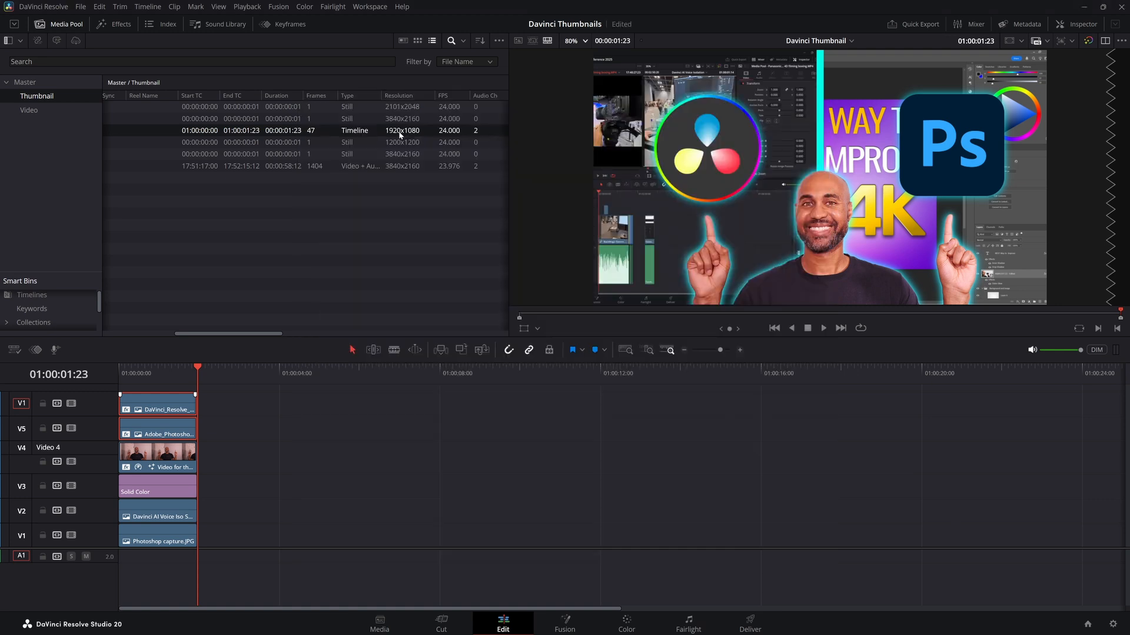
Grab a still of the finished thumbnail frame into the gallery on the Color page.
{"action": "left_click", "coordinate": [627, 624]}
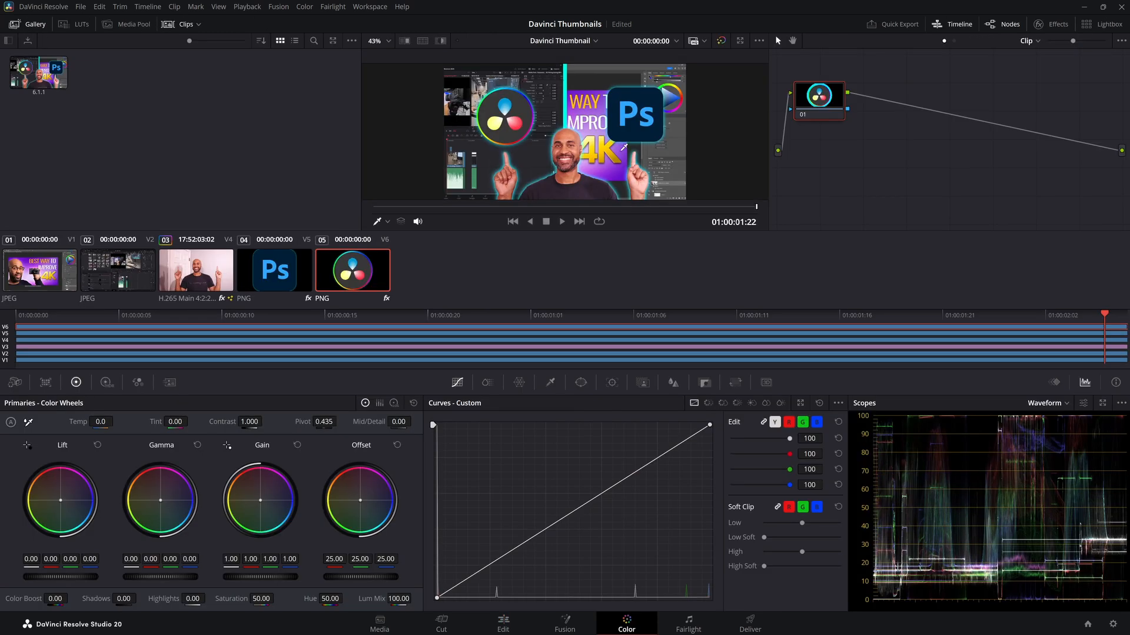
{"action": "right_click", "coordinate": [575, 143]}
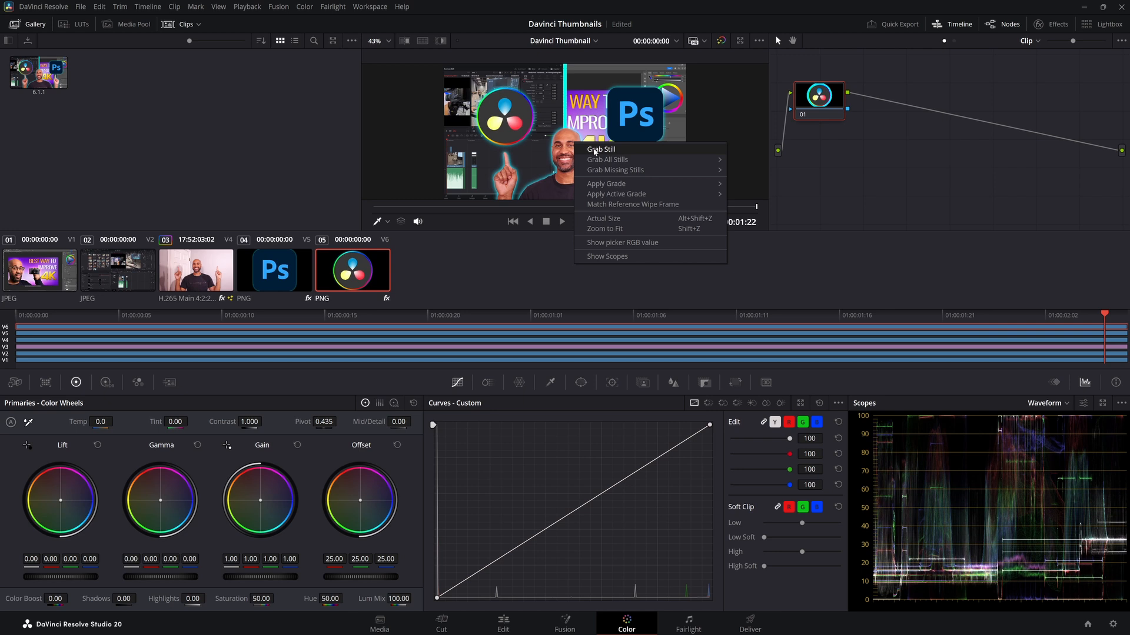
{"action": "left_click", "coordinate": [595, 151]}
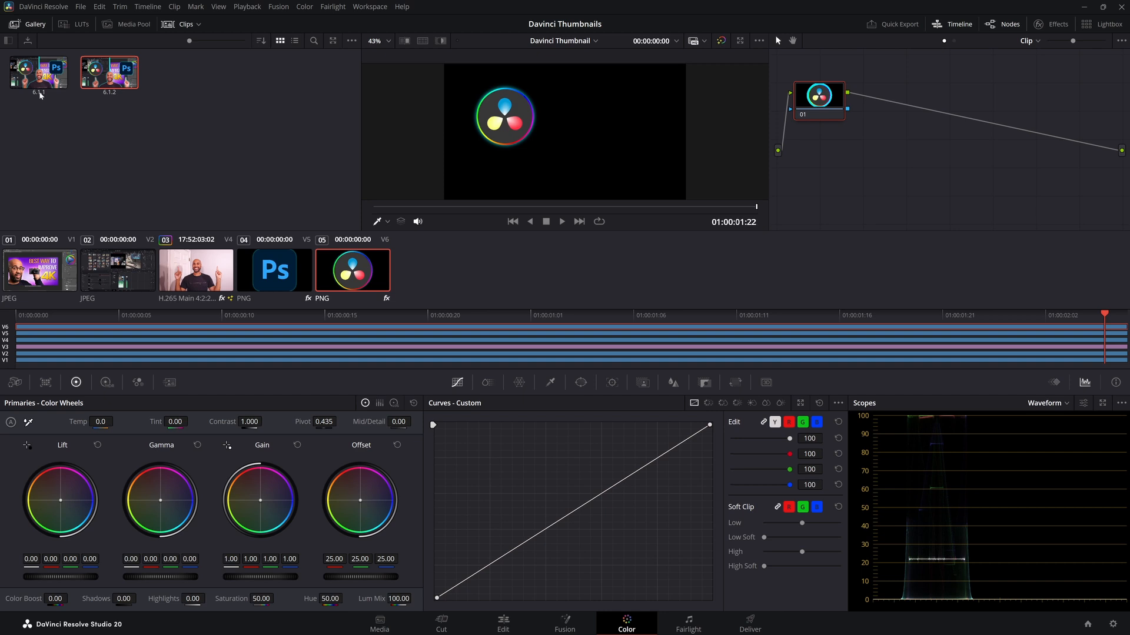
Open the export dialog for the newly grabbed gallery still and cancel it without saving a file.
{"action": "right_click", "coordinate": [120, 88]}
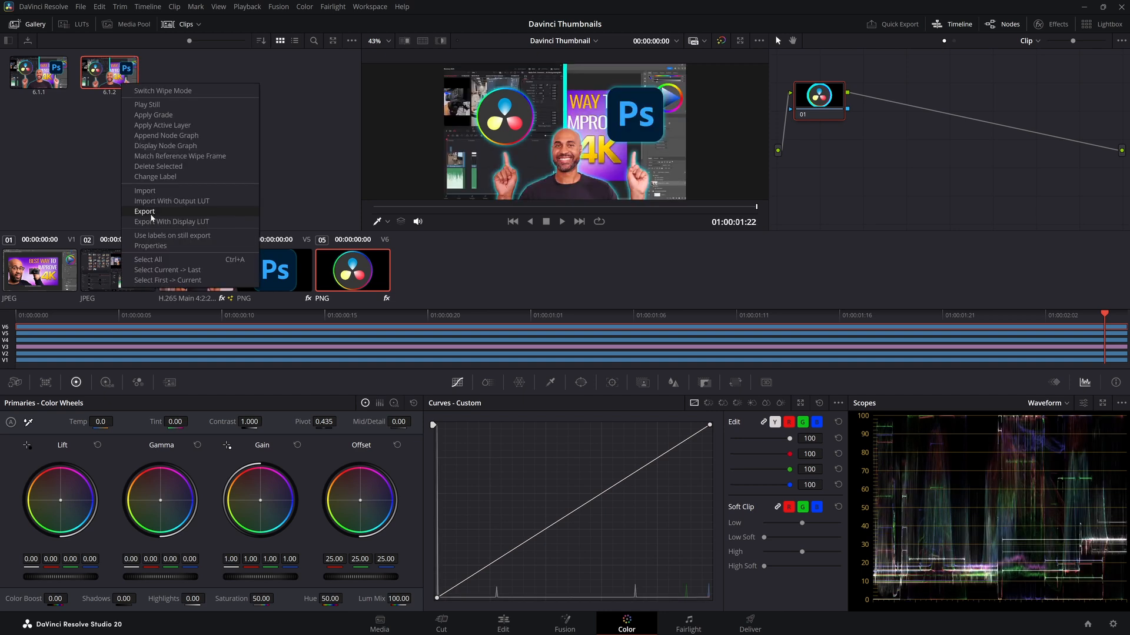
{"action": "left_click", "coordinate": [151, 213]}
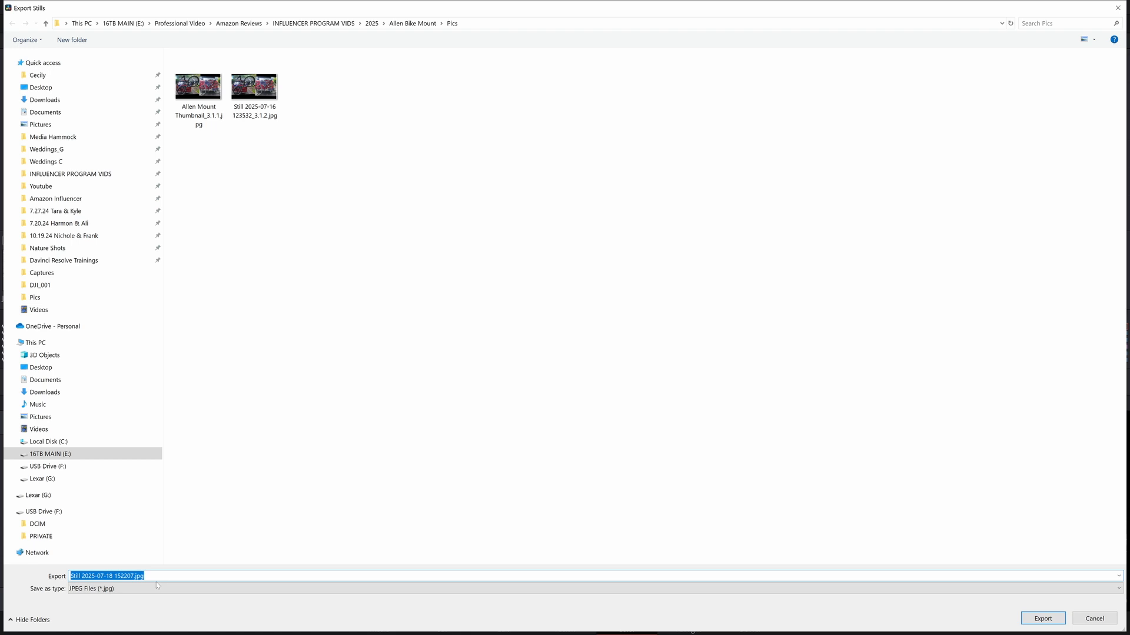
{"action": "left_click", "coordinate": [1082, 614]}
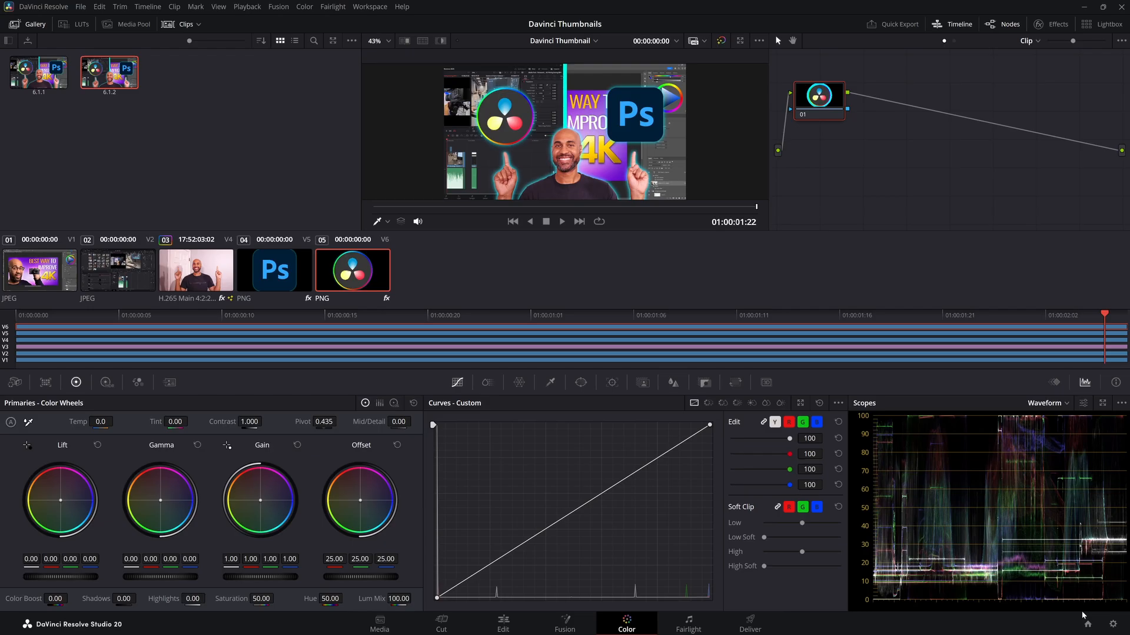